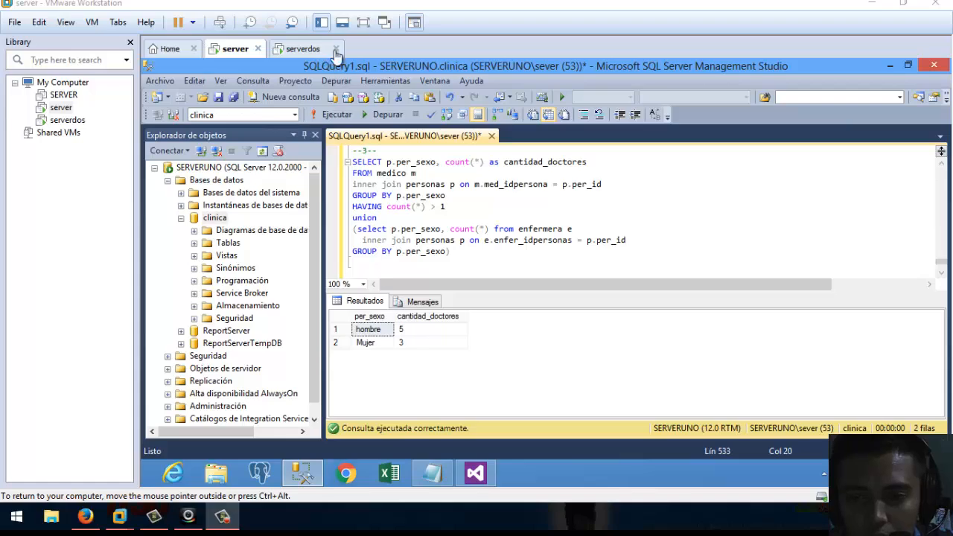
# Check the clinica database on server and clinica_portoviejo on the serverdos VM.
pyautogui.click(180, 224)
pyautogui.click(180, 224)
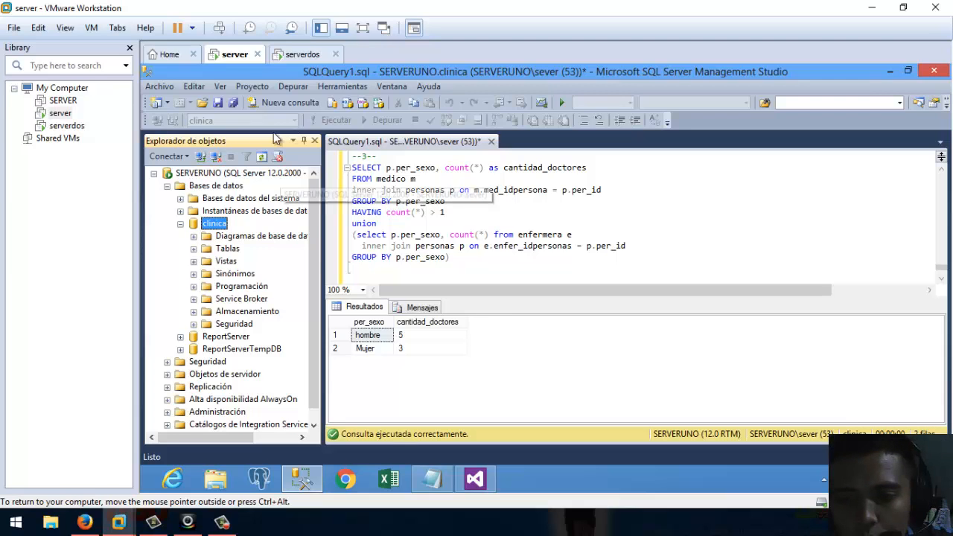
pyautogui.click(303, 60)
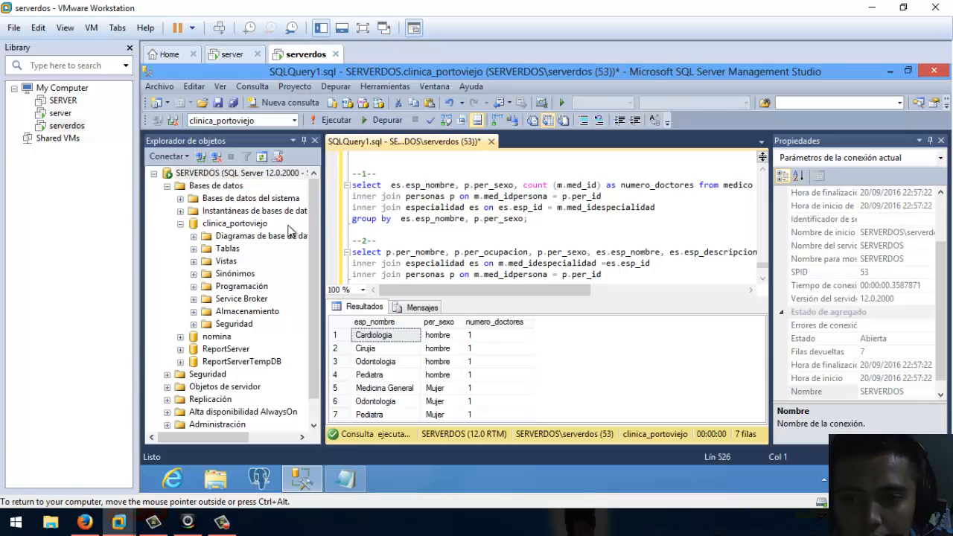
pyautogui.click(233, 223)
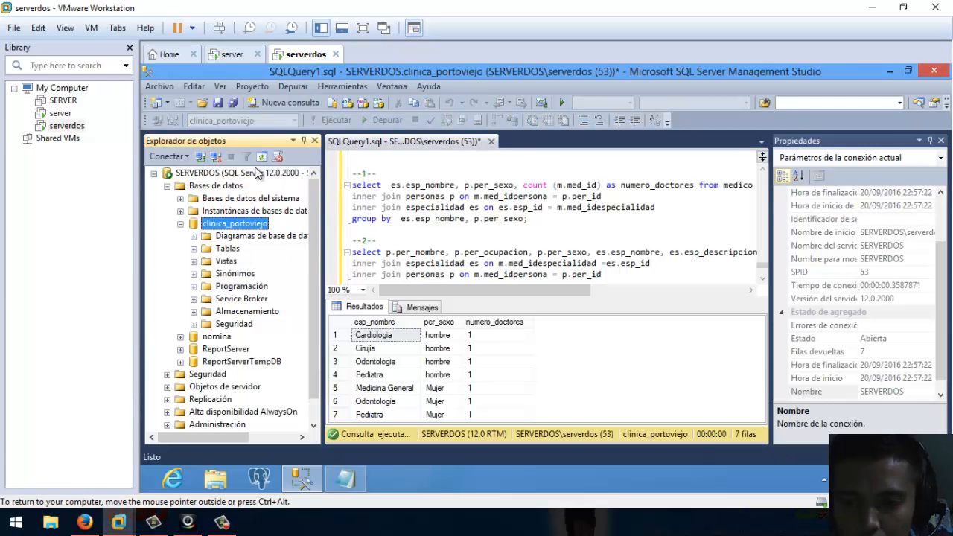
pyautogui.click(243, 59)
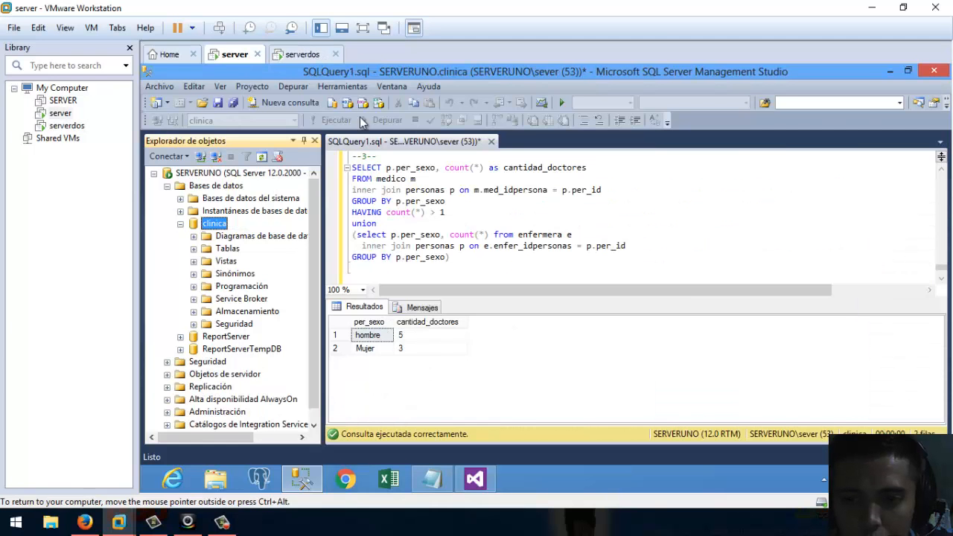
# Scroll through the union query script, then bring the Visual Studio SSIS package forward.
pyautogui.click(460, 235)
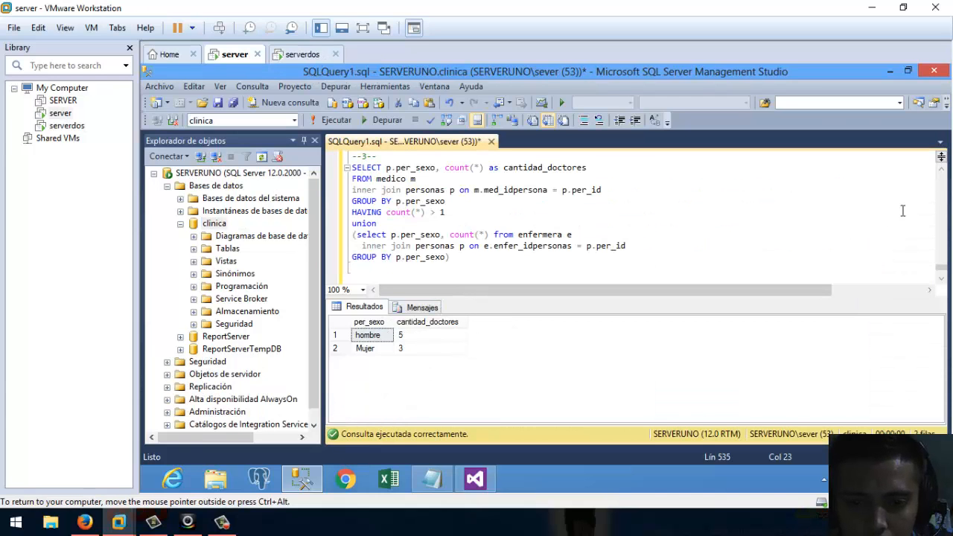
pyautogui.scroll(3, 942, 178)
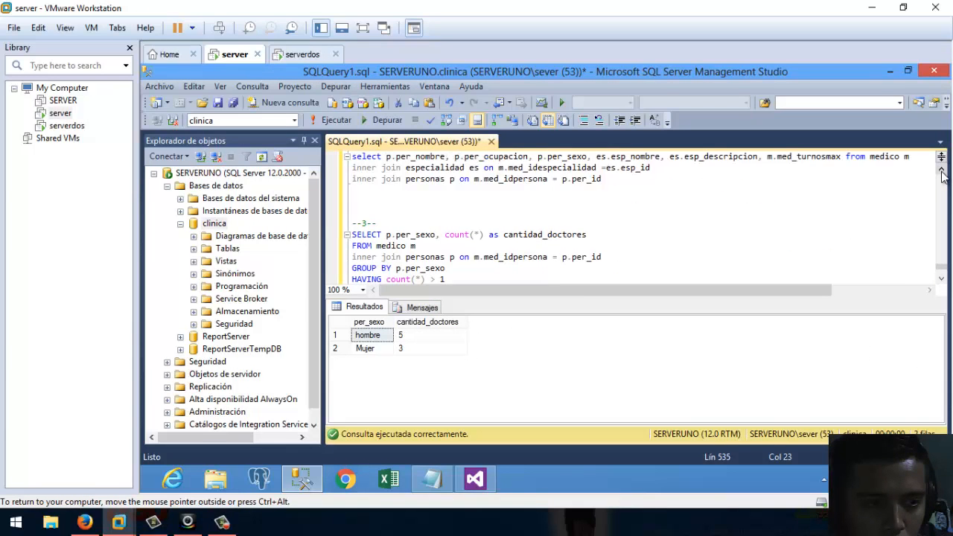
pyautogui.click(941, 173)
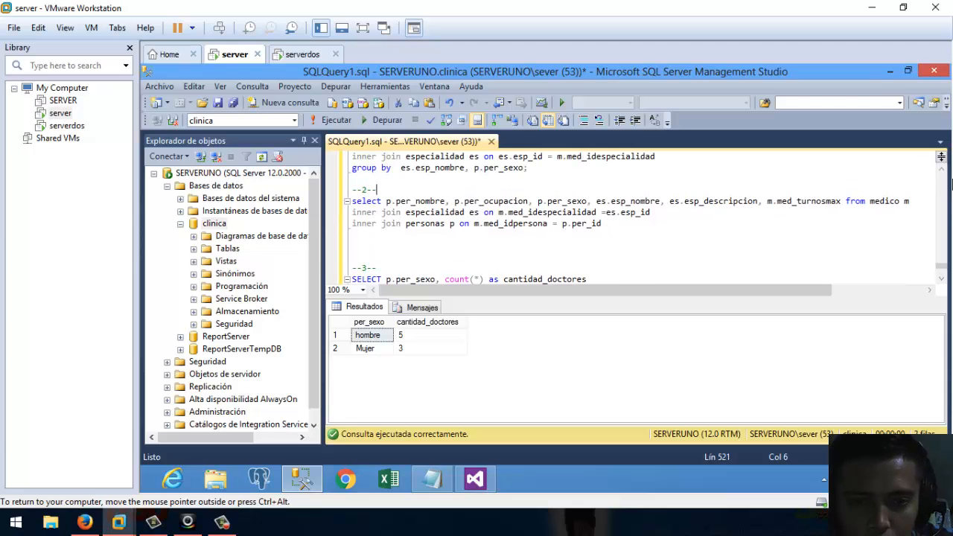
pyautogui.scroll(3, 942, 175)
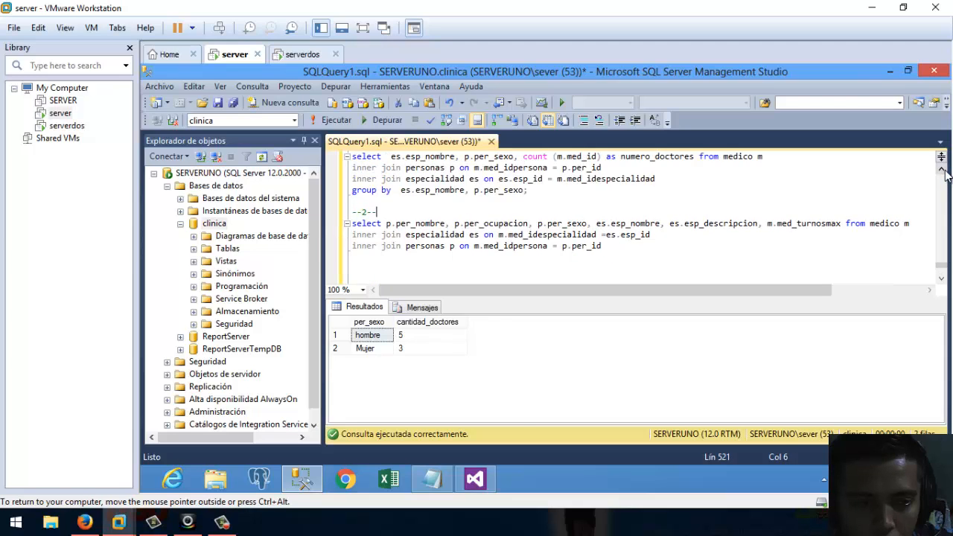
pyautogui.click(940, 281)
pyautogui.click(940, 281)
pyautogui.click(941, 280)
pyautogui.click(940, 280)
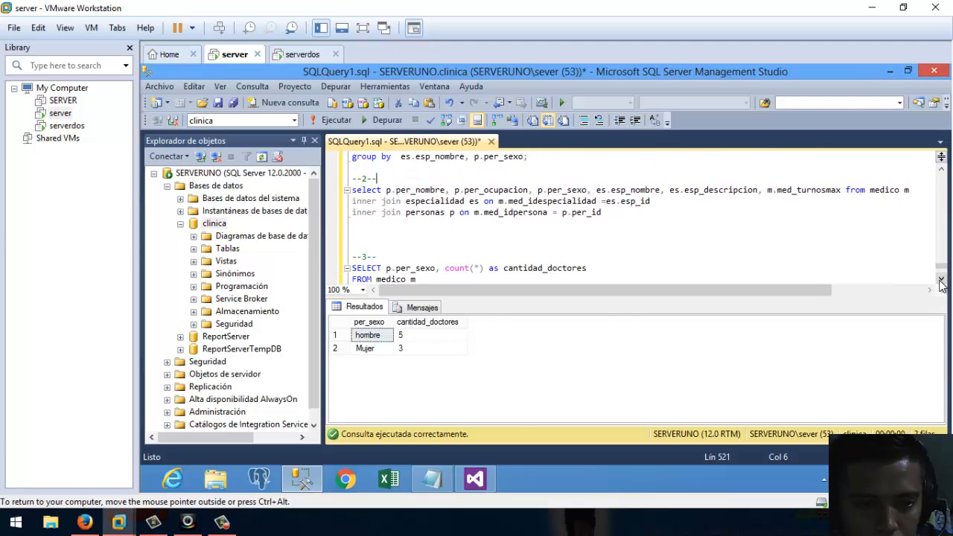
pyautogui.click(406, 241)
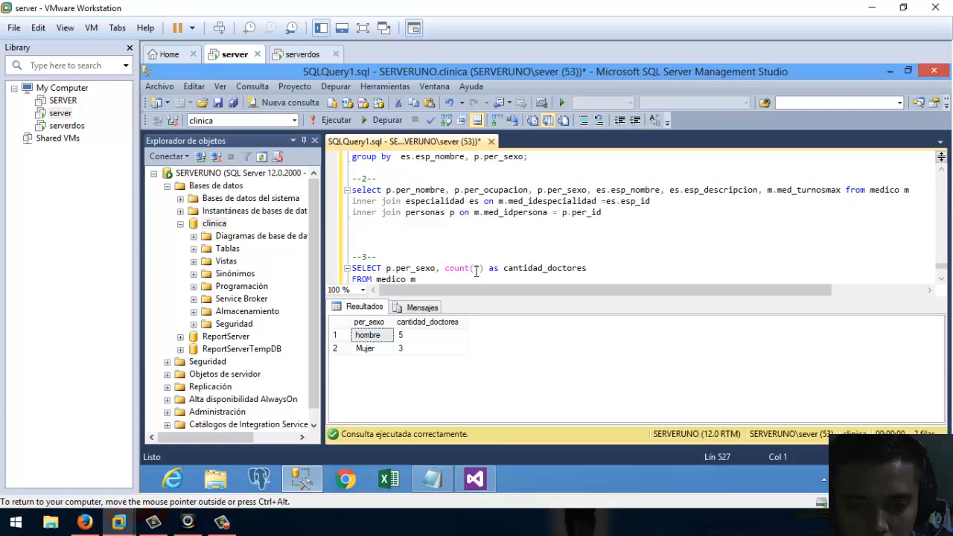
pyautogui.click(481, 482)
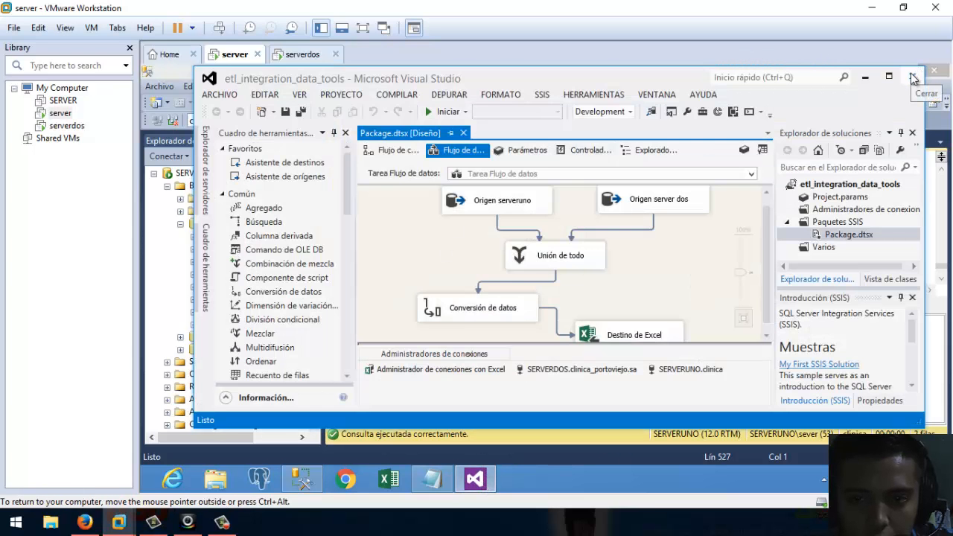
# Minimize Visual Studio and search the Start screen apps for 'sql'.
pyautogui.click(866, 76)
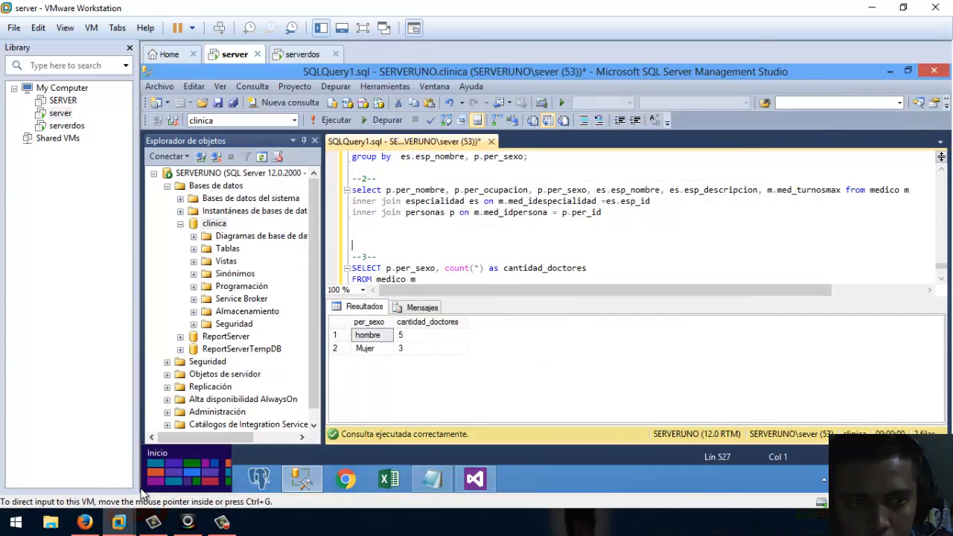
pyautogui.press('super')
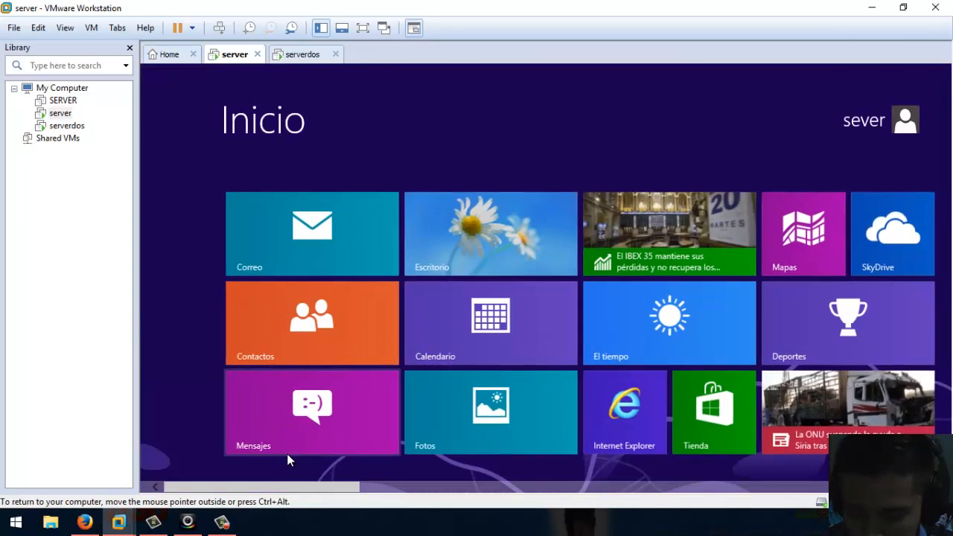
pyautogui.write('sql')
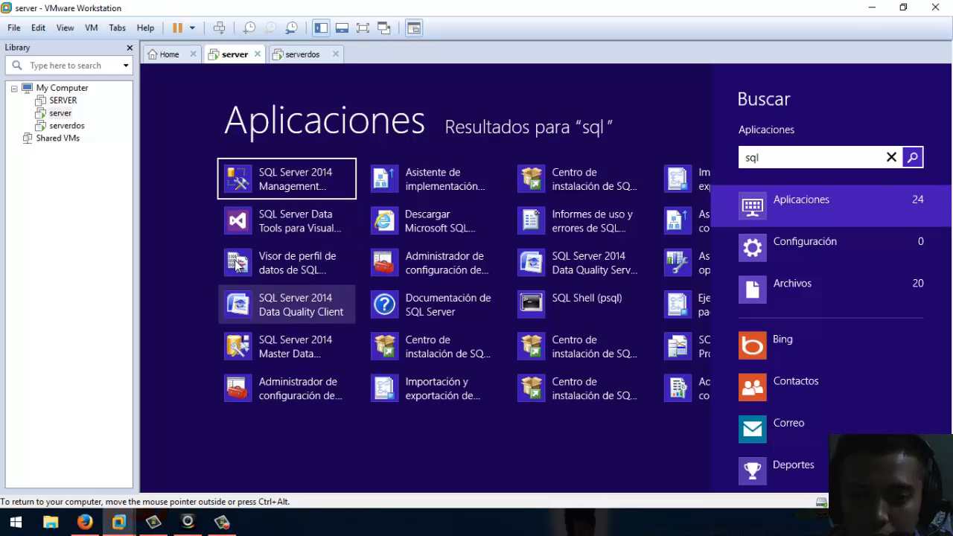
# Launch SQL Server Data Tools from the search results.
pyautogui.click(301, 226)
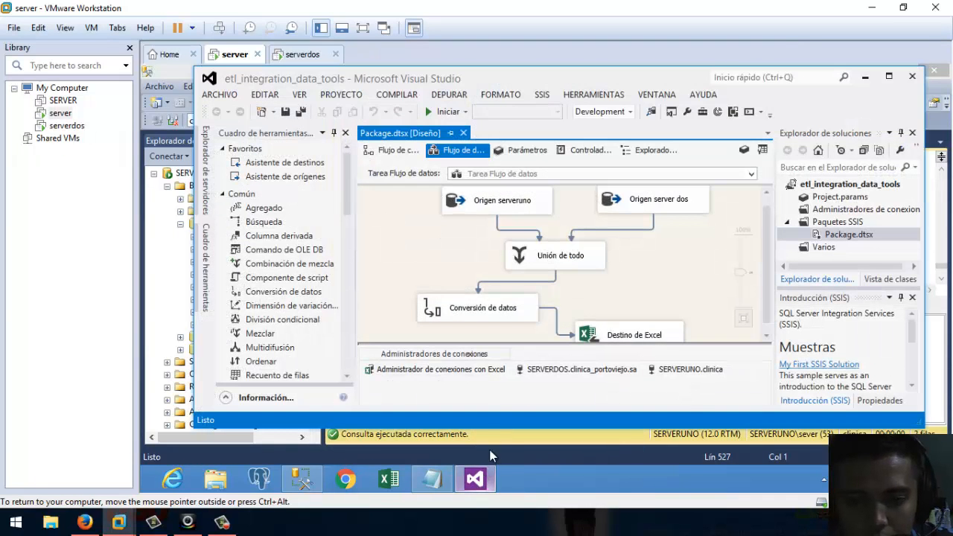
pyautogui.scroll(-2, 763, 237)
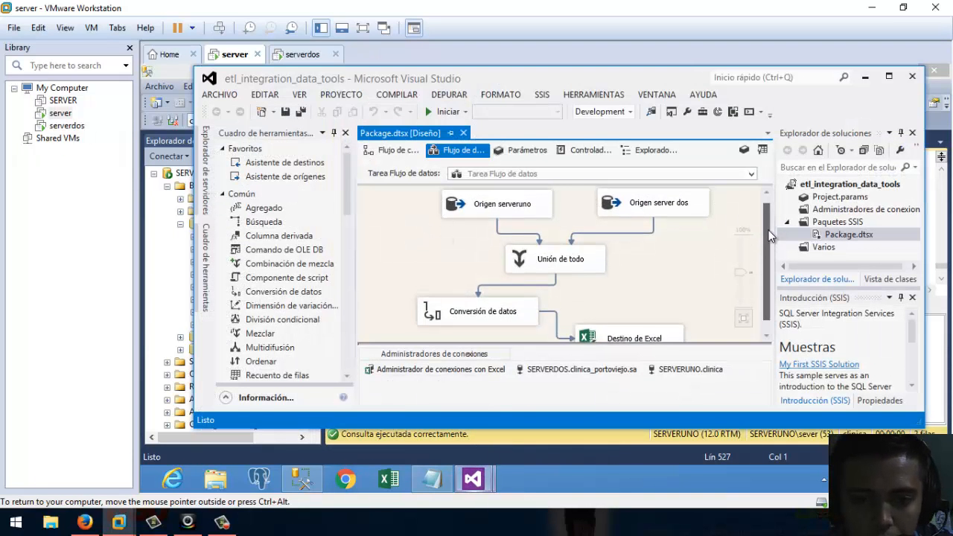
pyautogui.scroll(2, 768, 226)
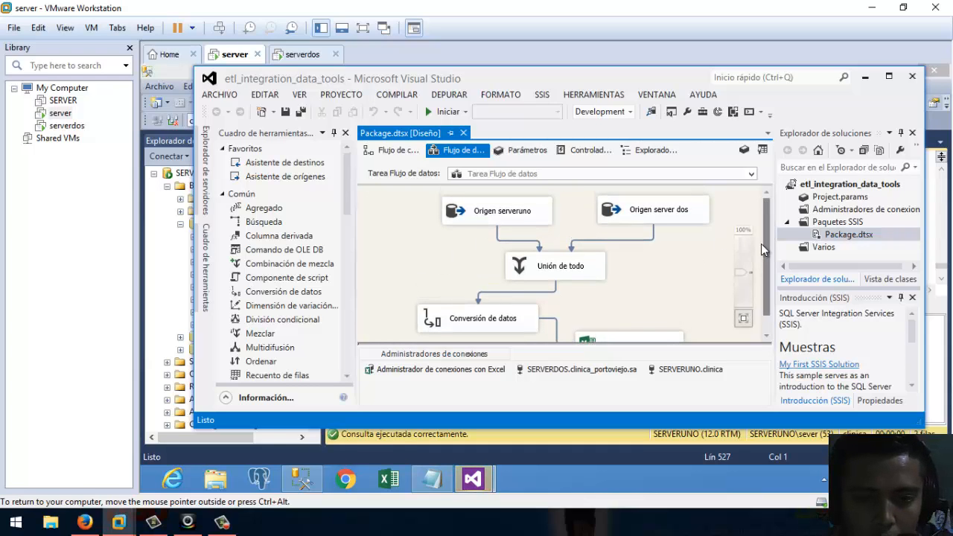
pyautogui.scroll(-2, 767, 248)
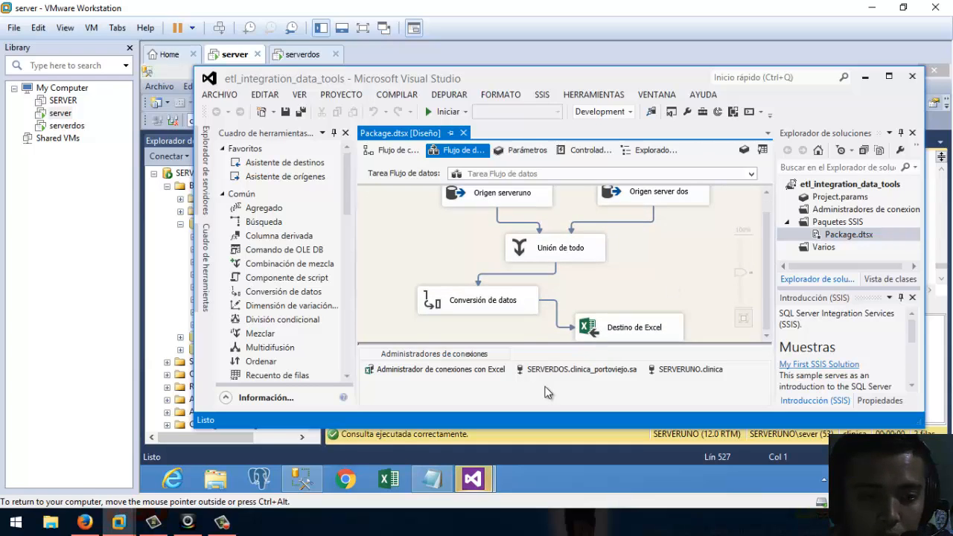
# Close the duplicate empty Visual Studio window and open the File > New options.
pyautogui.moveTo(480, 484)
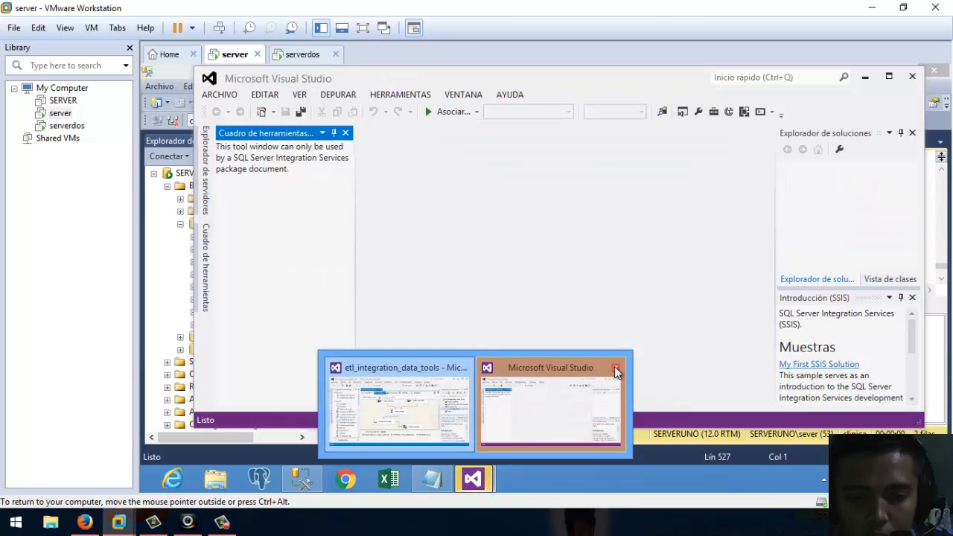
pyautogui.click(615, 368)
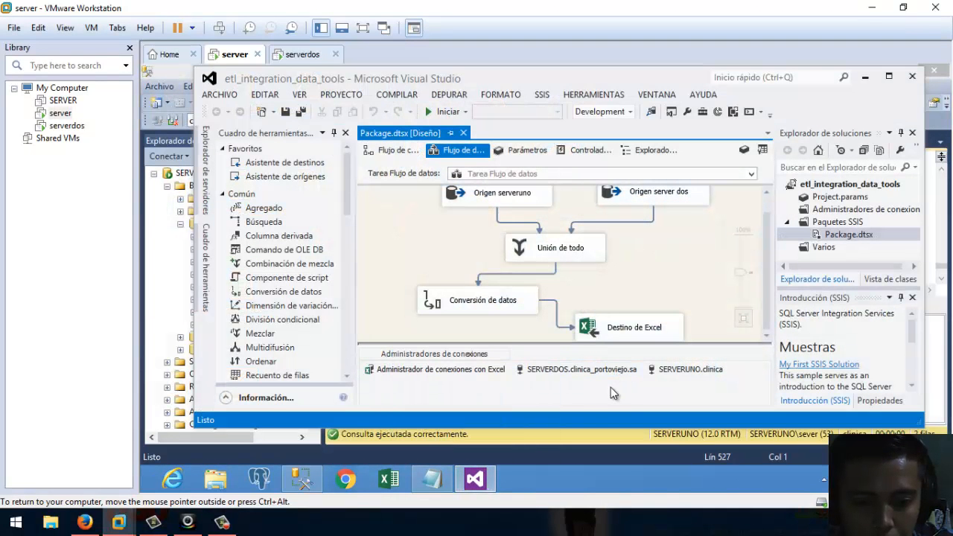
pyautogui.click(432, 250)
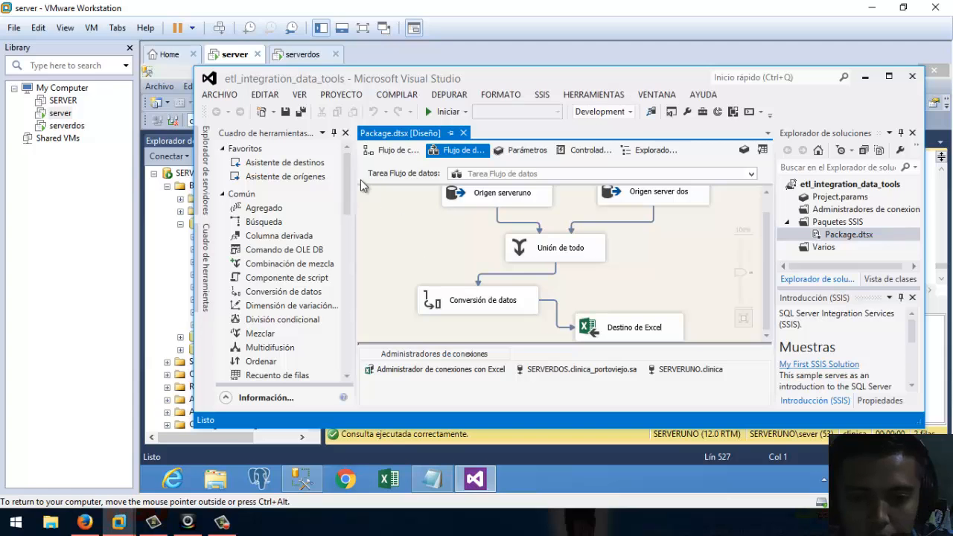
pyautogui.click(220, 95)
# Create an Integration Services project named data_tool_integration_etl.
pyautogui.moveTo(445, 113)
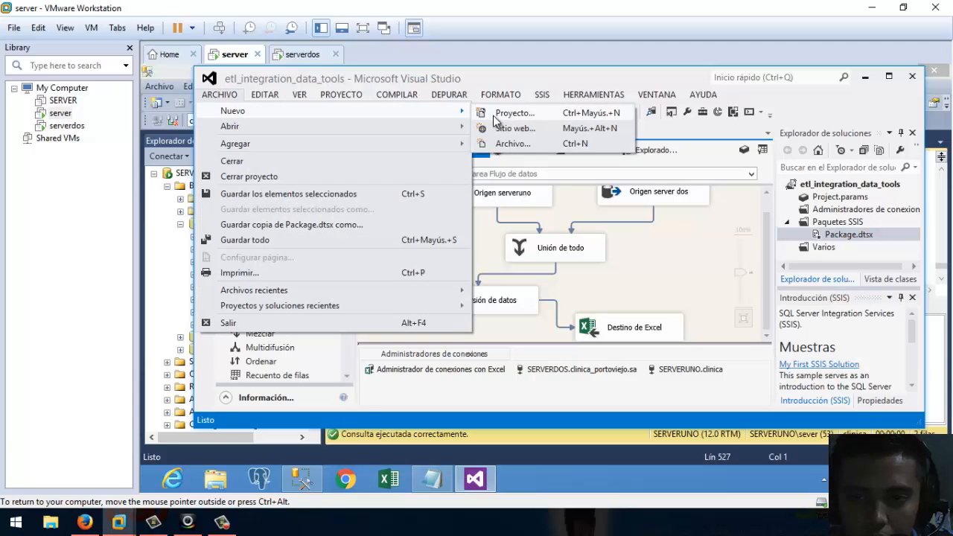
pyautogui.click(506, 113)
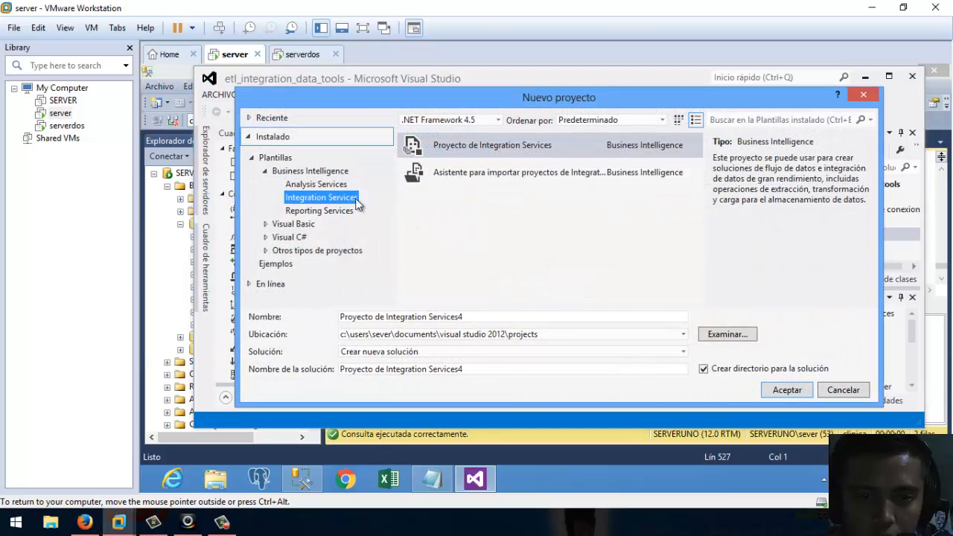
pyautogui.click(336, 184)
pyautogui.click(338, 198)
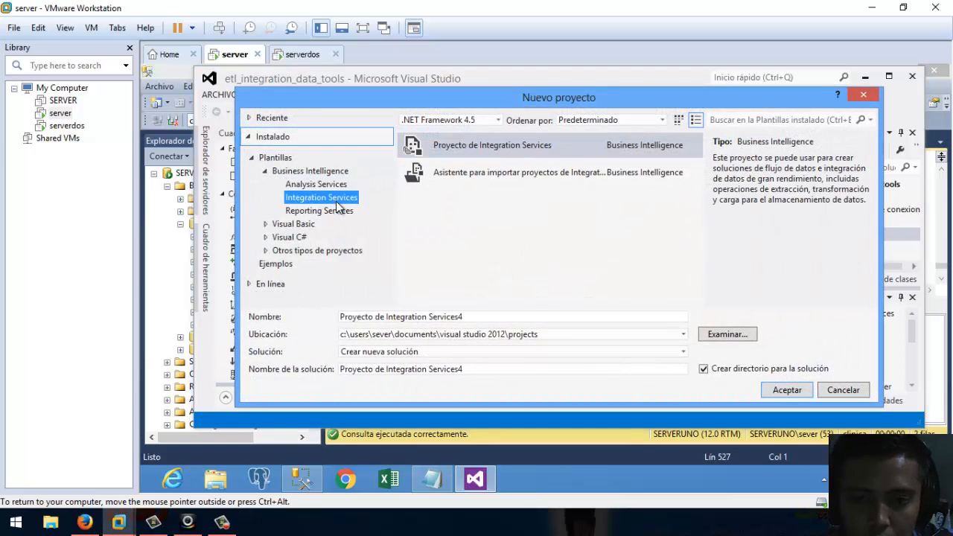
pyautogui.click(498, 146)
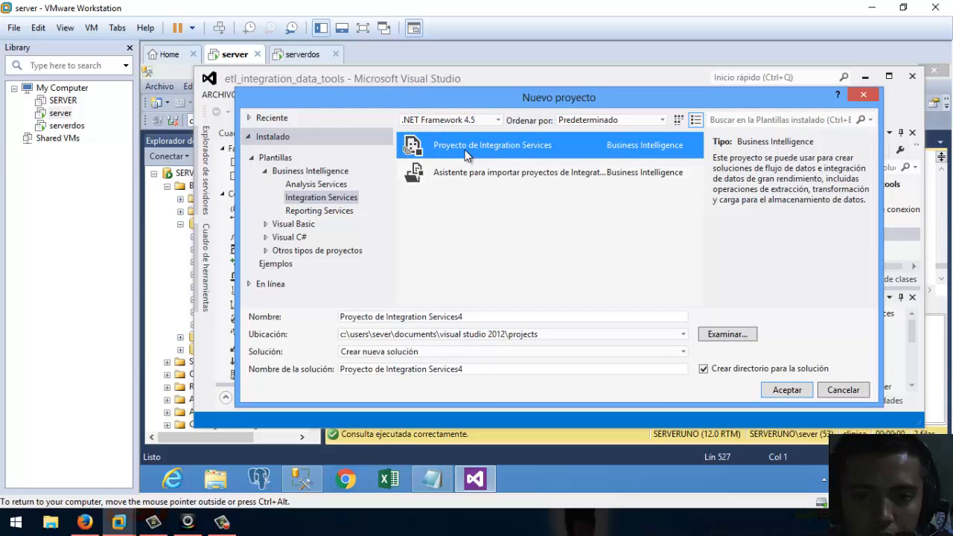
pyautogui.click(482, 317)
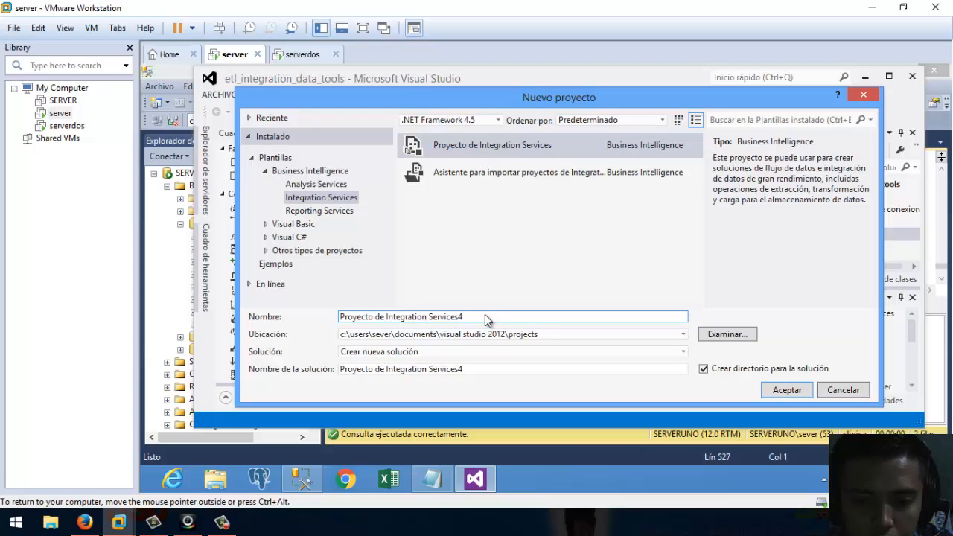
pyautogui.press('BackSpace')
pyautogui.press('BackSpace')
pyautogui.press('BackSpace')
pyautogui.press('BackSpace')
pyautogui.press('BackSpace')
pyautogui.press('BackSpace')
pyautogui.press('BackSpace')
pyautogui.press('BackSpace')
pyautogui.press('BackSpace')
pyautogui.press('BackSpace')
pyautogui.press('BackSpace')
pyautogui.press('BackSpace')
pyautogui.press('BackSpace')
pyautogui.press('BackSpace')
pyautogui.press('BackSpace')
pyautogui.press('BackSpace')
pyautogui.press('BackSpace')
pyautogui.press('BackSpace')
pyautogui.press('BackSpace')
pyautogui.press('BackSpace')
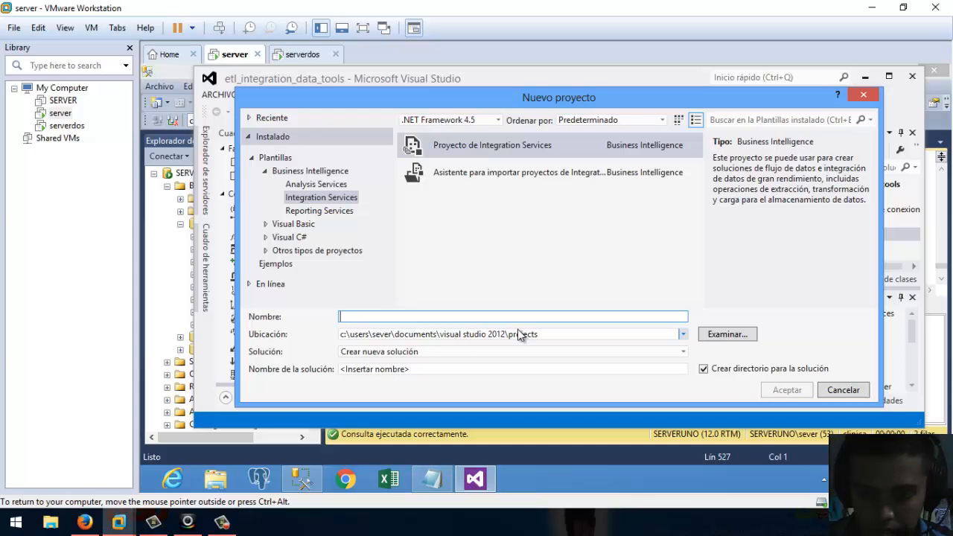
pyautogui.write('data_tool_integration_etl')
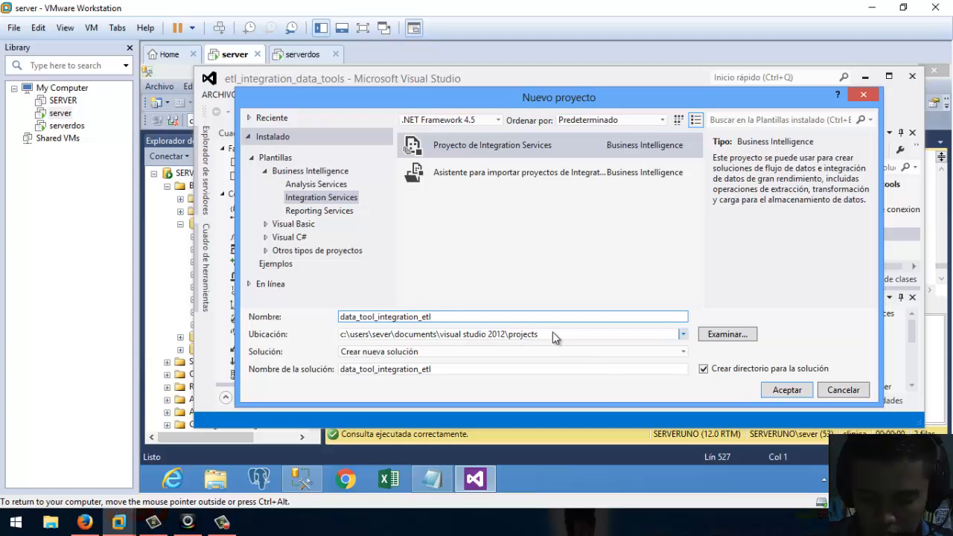
pyautogui.click(787, 389)
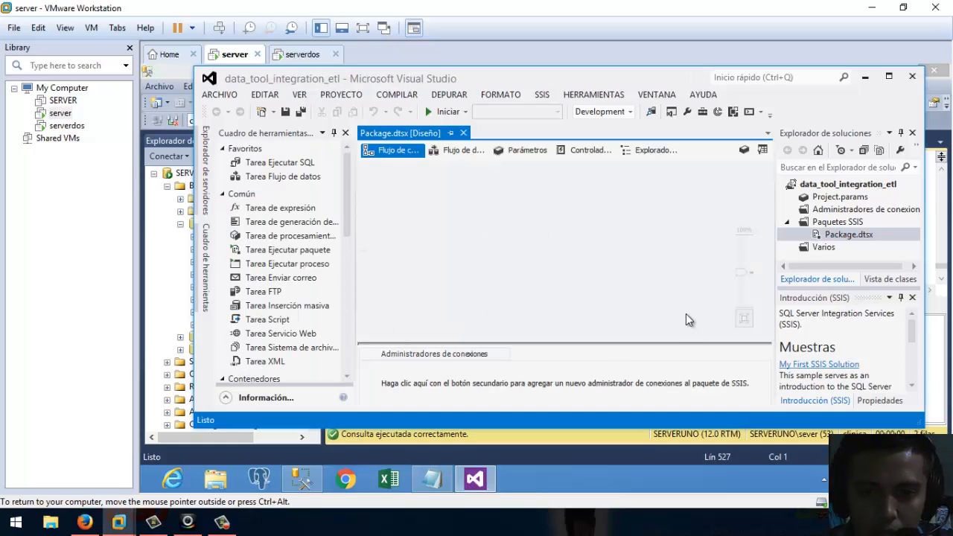
# Rearrange the windows and add a Data Flow task from the package's Data Flow tab.
pyautogui.click(364, 29)
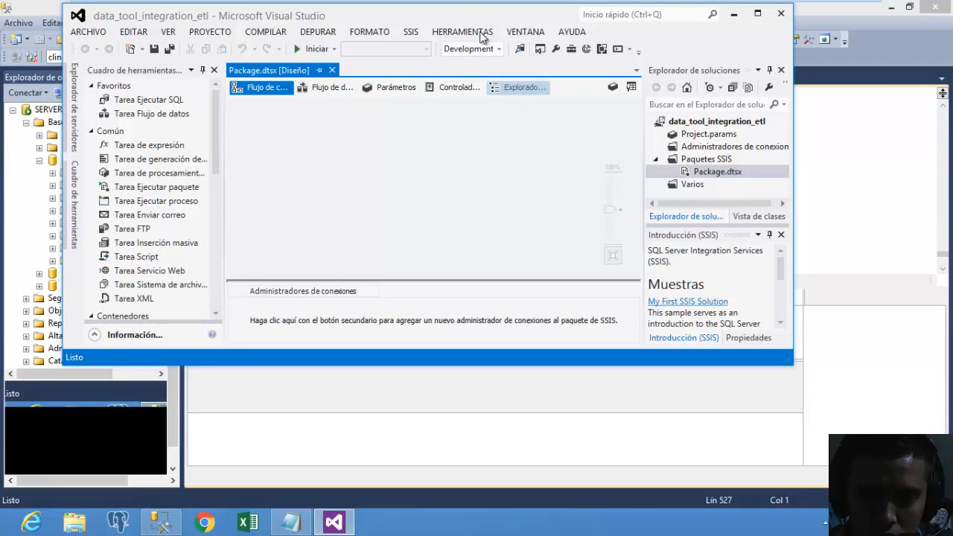
pyautogui.moveTo(473, 11); pyautogui.dragTo(545, 96)
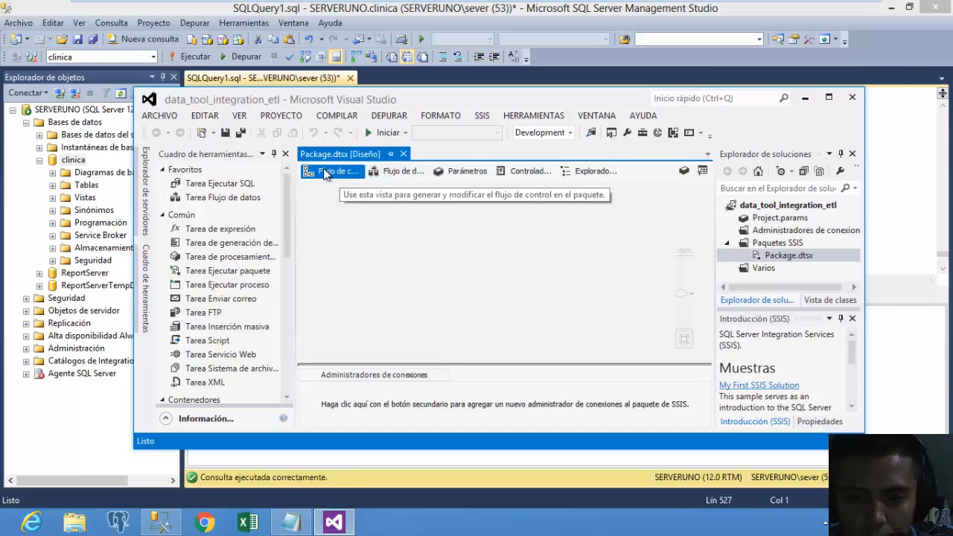
pyautogui.click(414, 170)
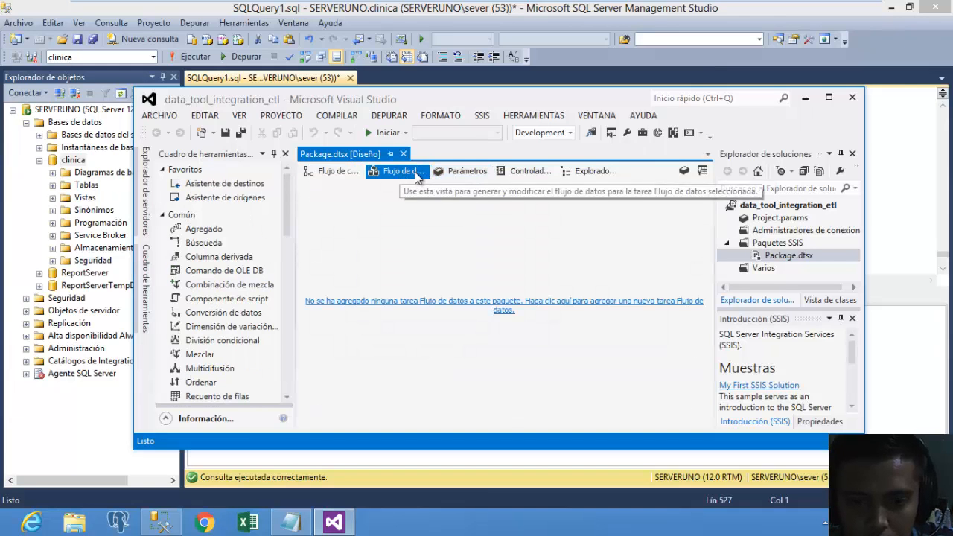
pyautogui.click(428, 302)
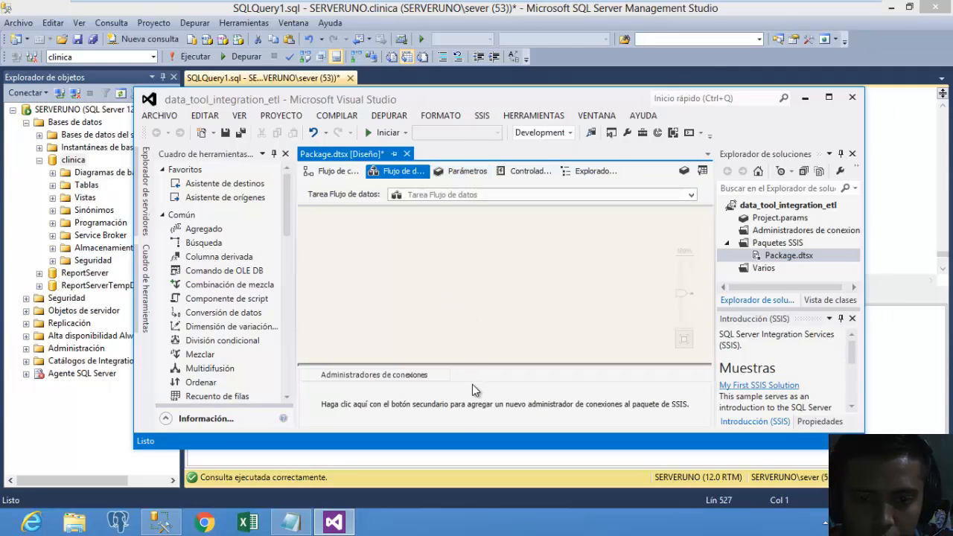
# Scroll the SSIS Toolbox down toward Other Sources.
pyautogui.click(289, 232)
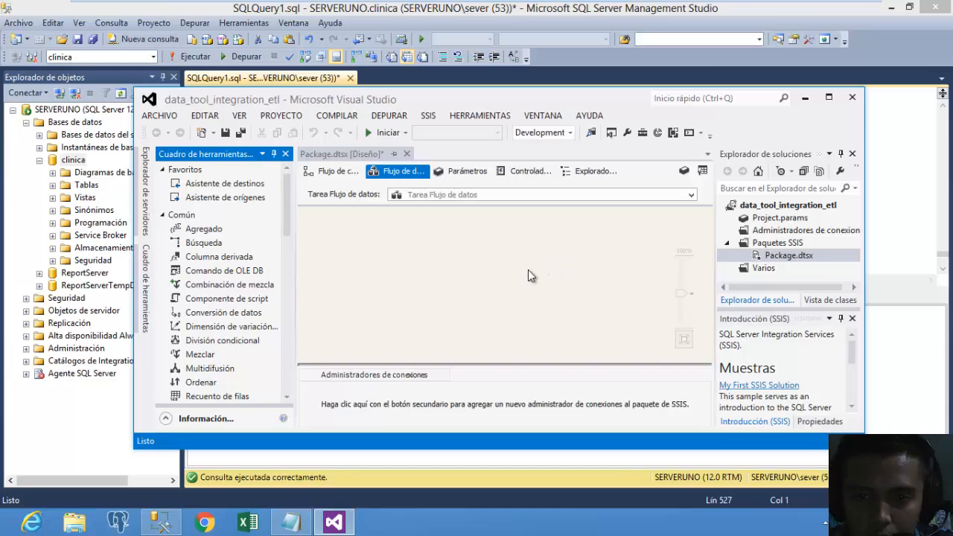
pyautogui.click(412, 259)
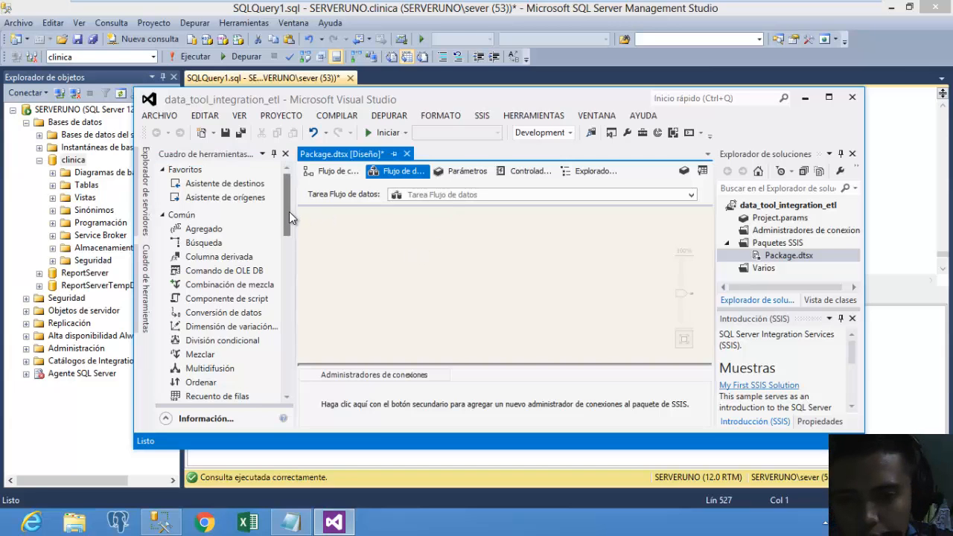
pyautogui.moveTo(289, 211); pyautogui.dragTo(294, 332)
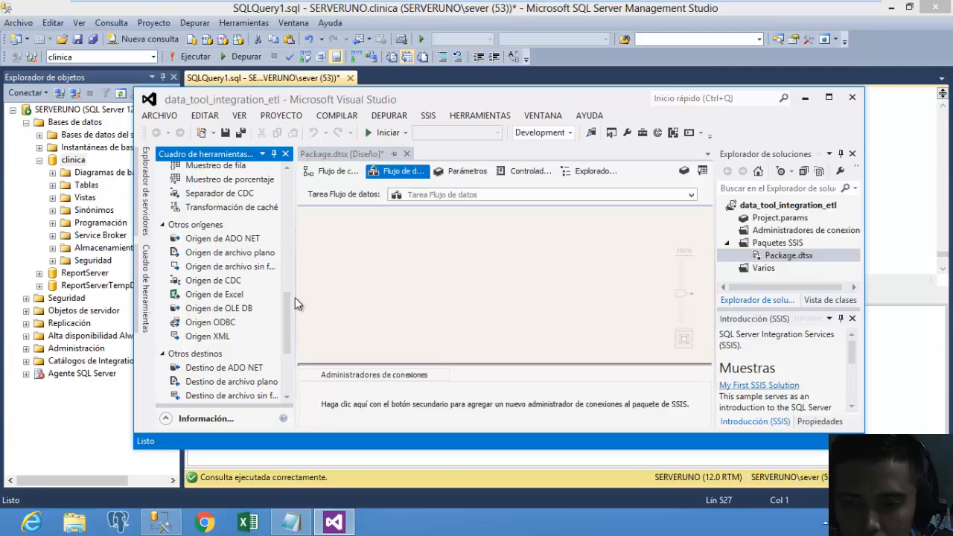
pyautogui.click(370, 254)
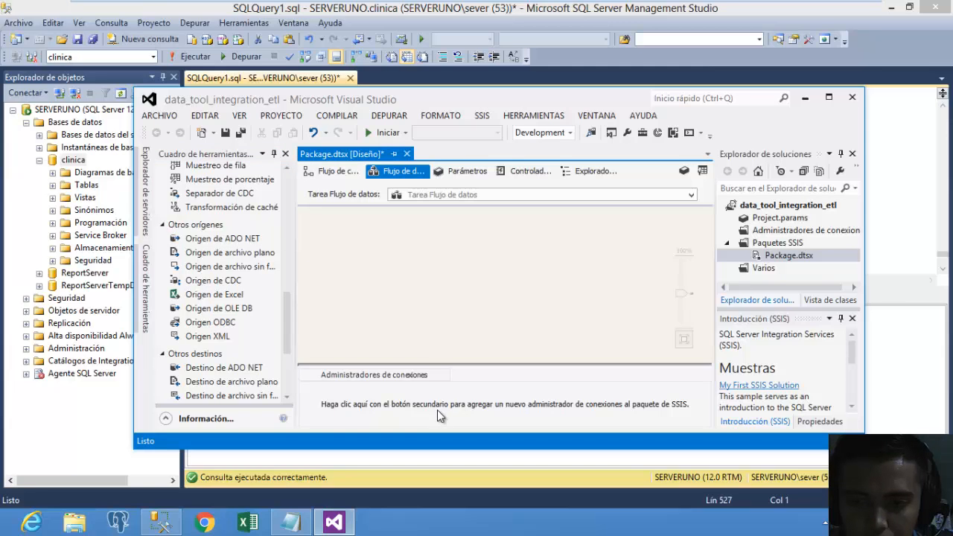
# Start adding a new ADO.NET connection manager to the package.
pyautogui.rightClick(398, 404)
pyautogui.click(463, 298)
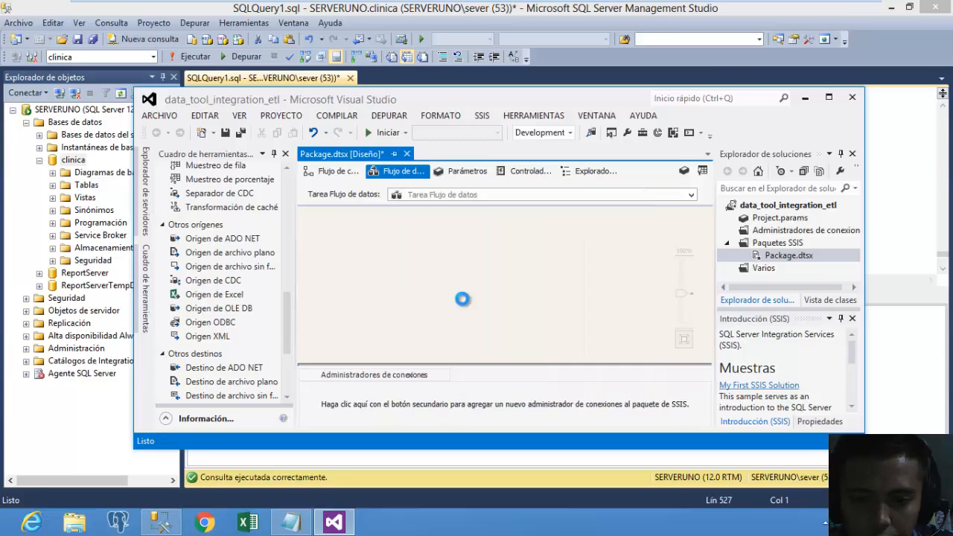
pyautogui.click(418, 216)
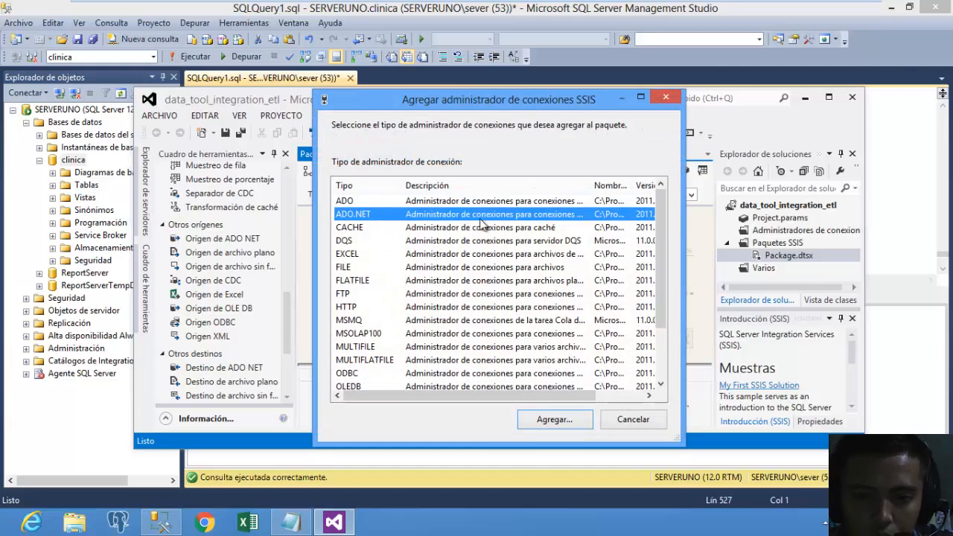
pyautogui.click(560, 421)
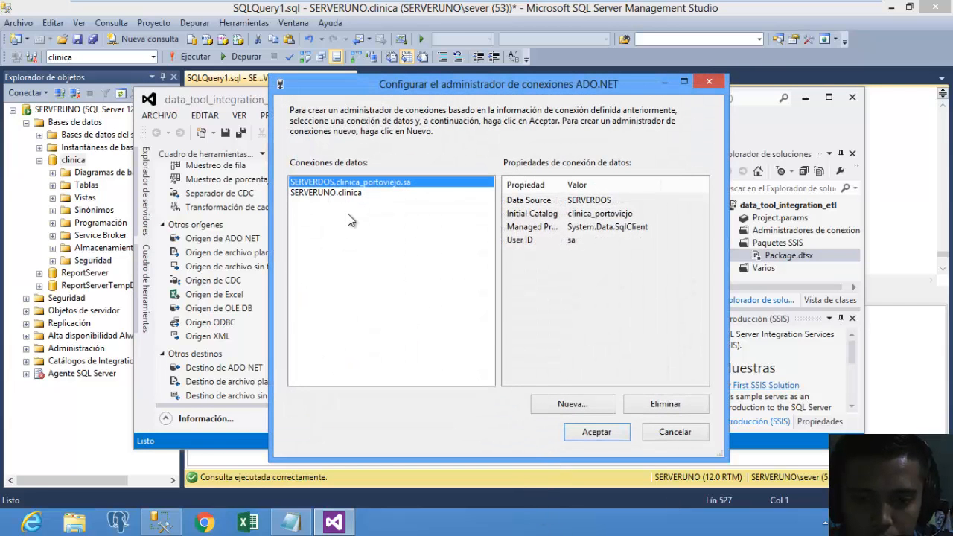
# Compare the properties of the existing SERVERUNO.clinica and SERVERDOS data connections.
pyautogui.click(341, 193)
pyautogui.click(369, 183)
pyautogui.click(361, 192)
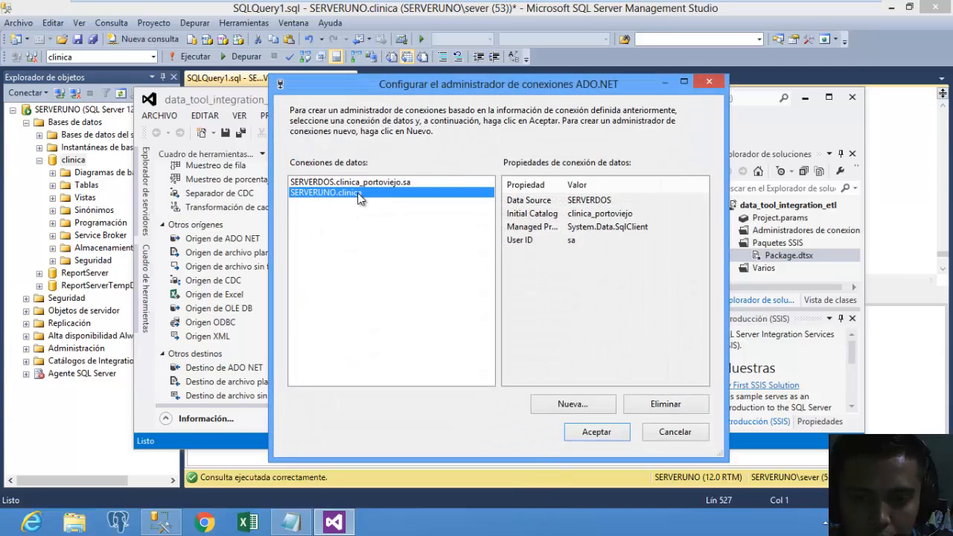
pyautogui.click(361, 184)
pyautogui.click(360, 193)
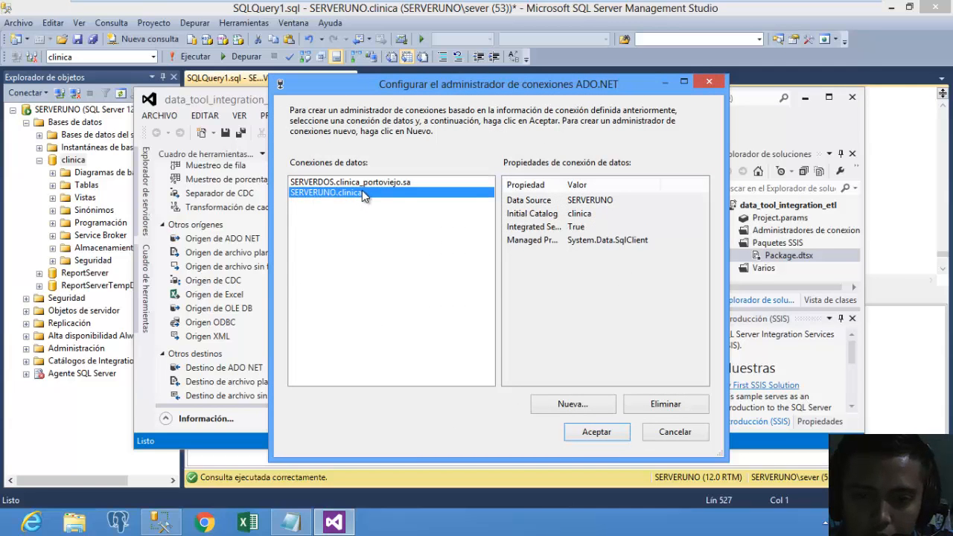
pyautogui.click(366, 183)
pyautogui.click(360, 193)
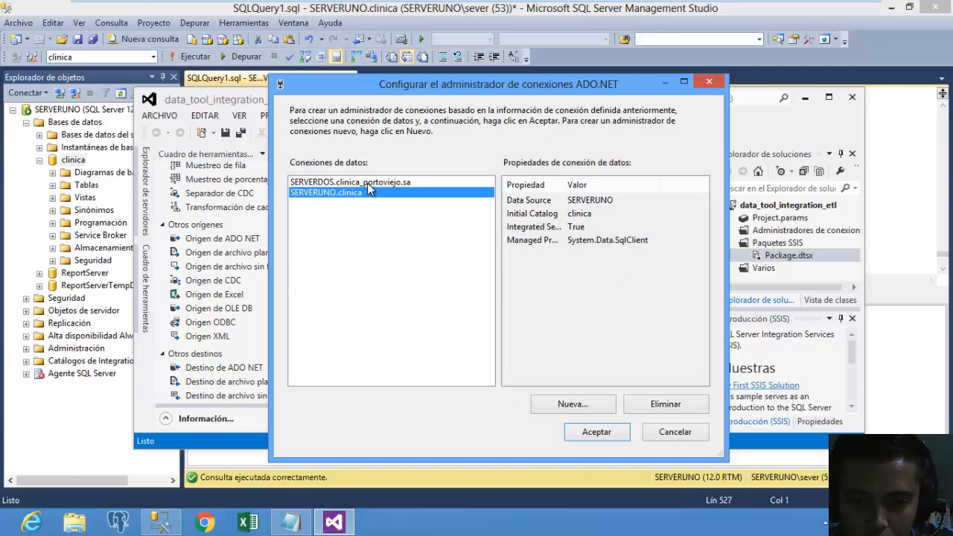
pyautogui.click(367, 182)
# Delete both existing data connections and begin defining a new one.
pyautogui.click(359, 193)
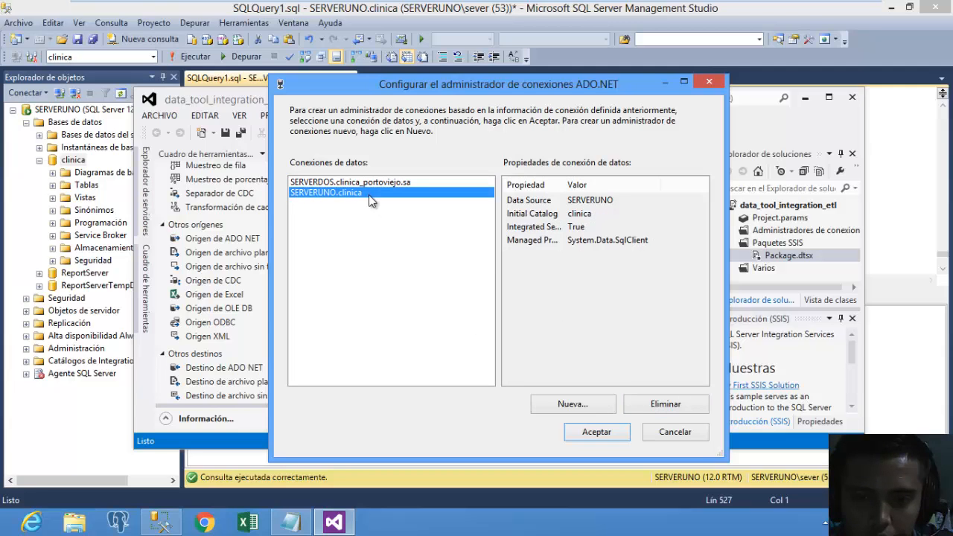
pyautogui.click(661, 405)
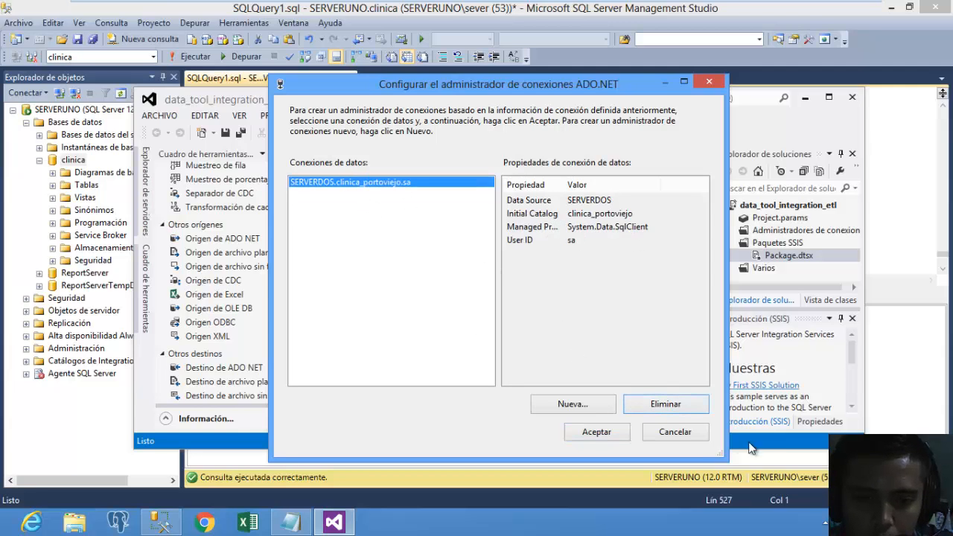
pyautogui.click(694, 411)
pyautogui.click(566, 404)
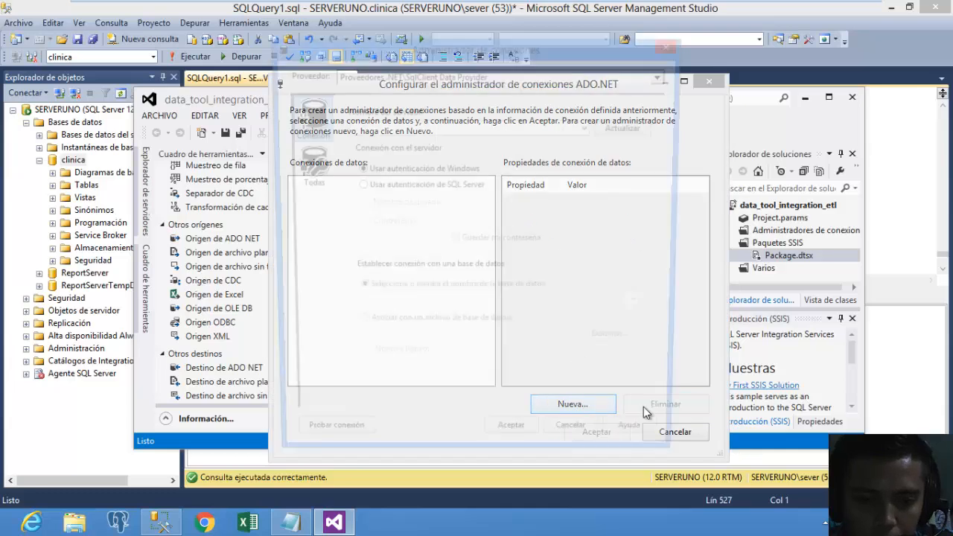
# Point the connection at server SERVERUNO and database clinica, test it, and confirm.
pyautogui.click(589, 128)
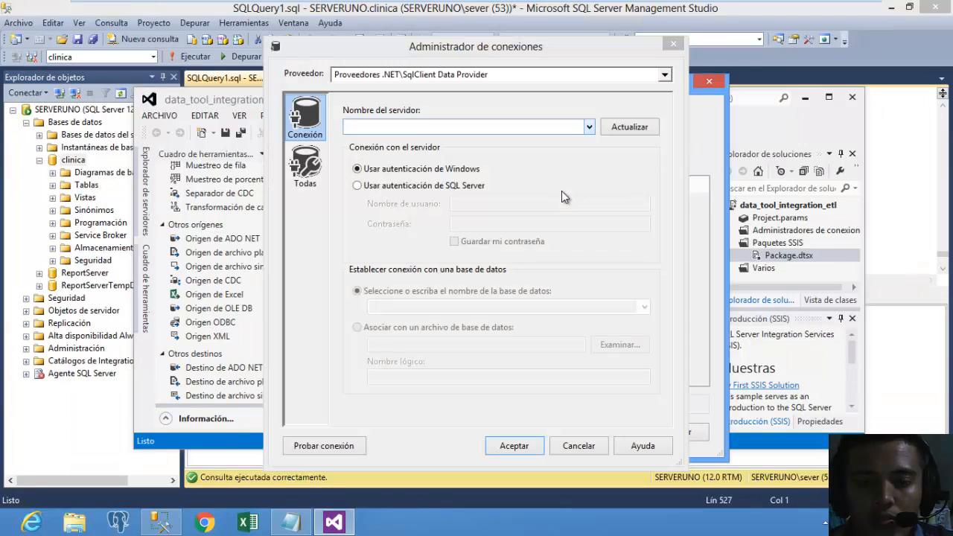
pyautogui.click(590, 128)
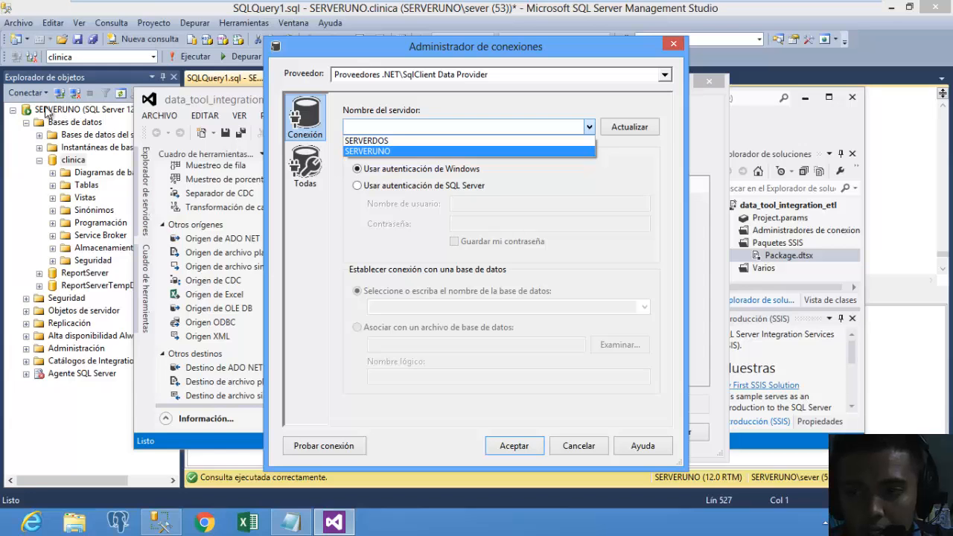
pyautogui.click(406, 152)
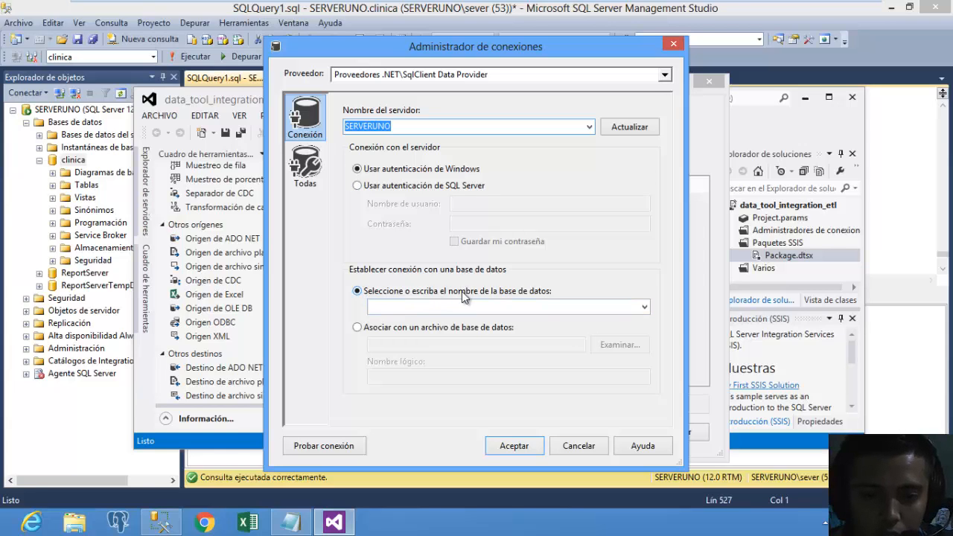
pyautogui.click(443, 307)
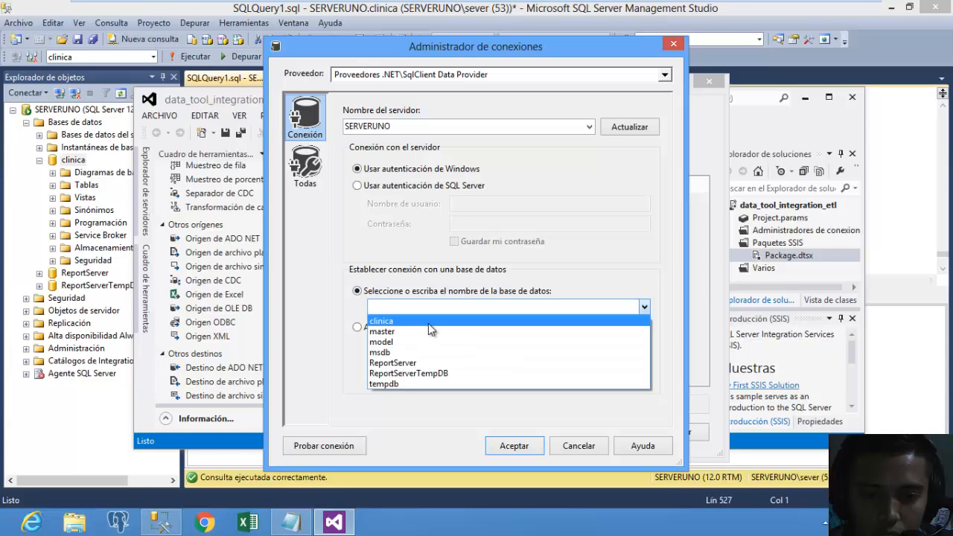
pyautogui.click(428, 319)
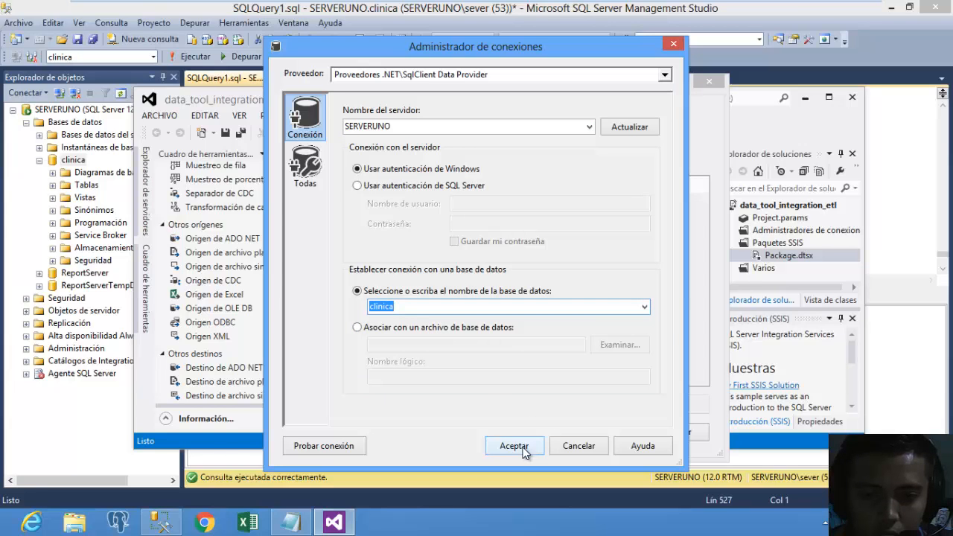
pyautogui.click(339, 442)
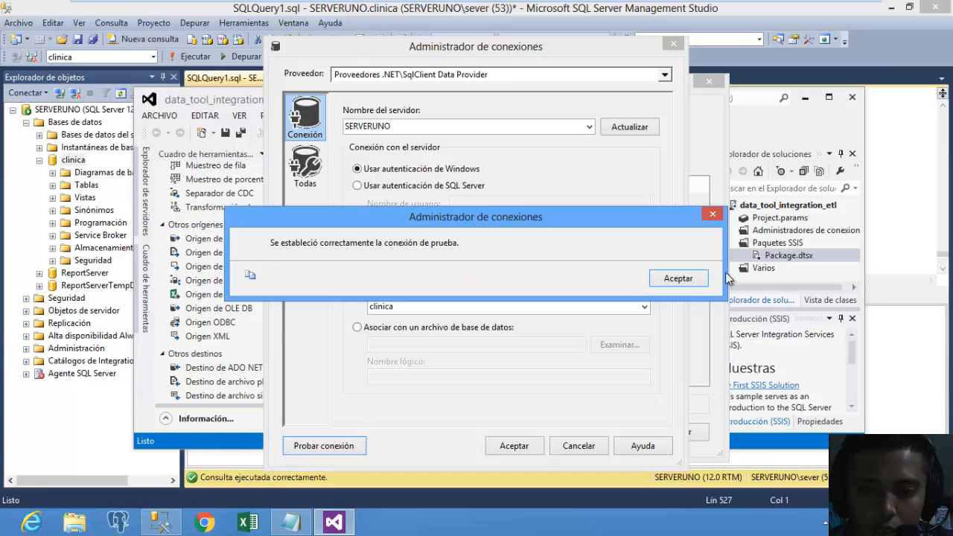
pyautogui.click(681, 277)
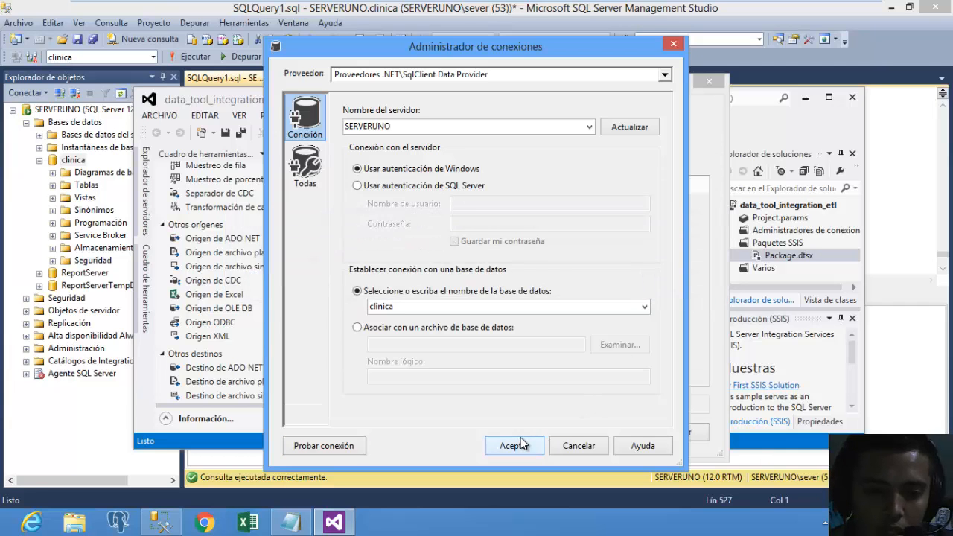
pyautogui.click(521, 444)
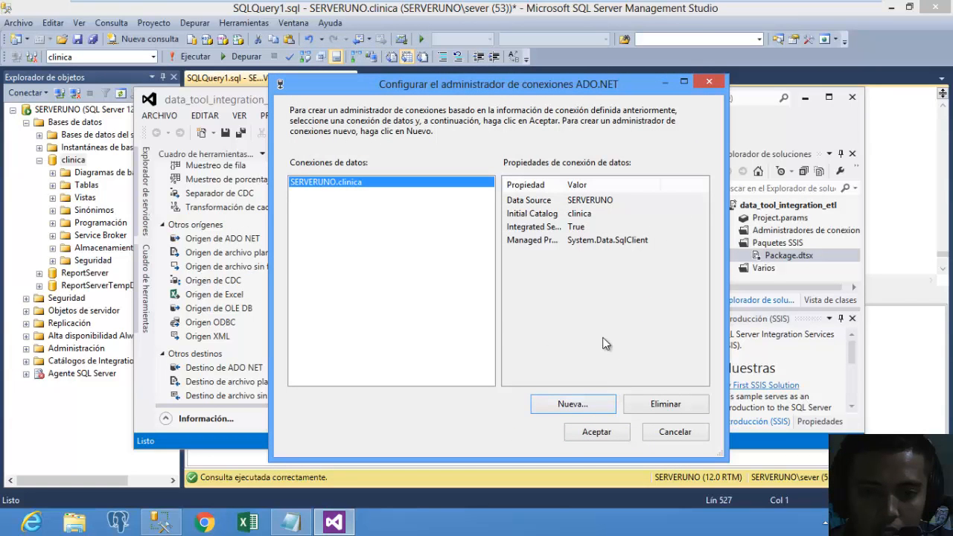
# Add SERVERUNO.clinica to the package and start a second new ADO.NET connection.
pyautogui.click(602, 434)
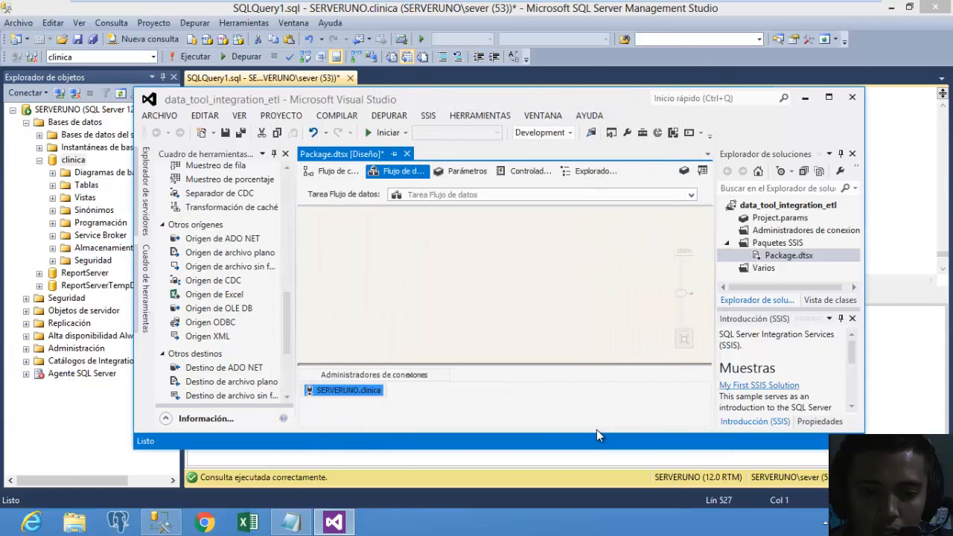
pyautogui.rightClick(479, 408)
pyautogui.click(553, 299)
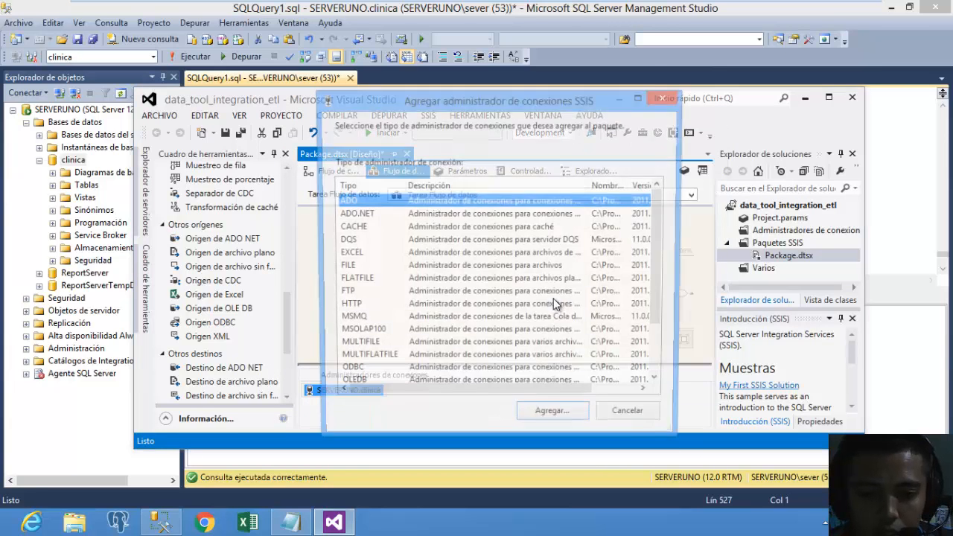
pyautogui.click(424, 214)
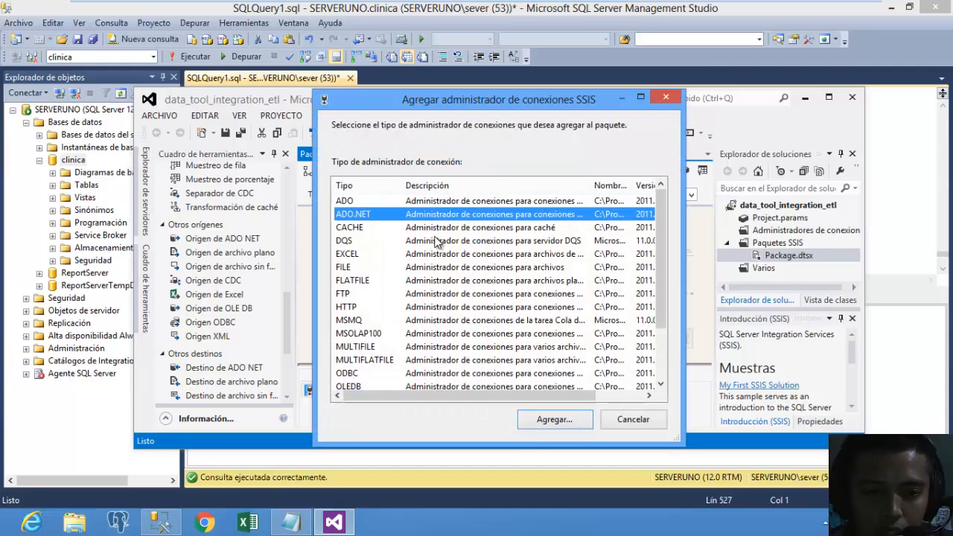
pyautogui.click(536, 423)
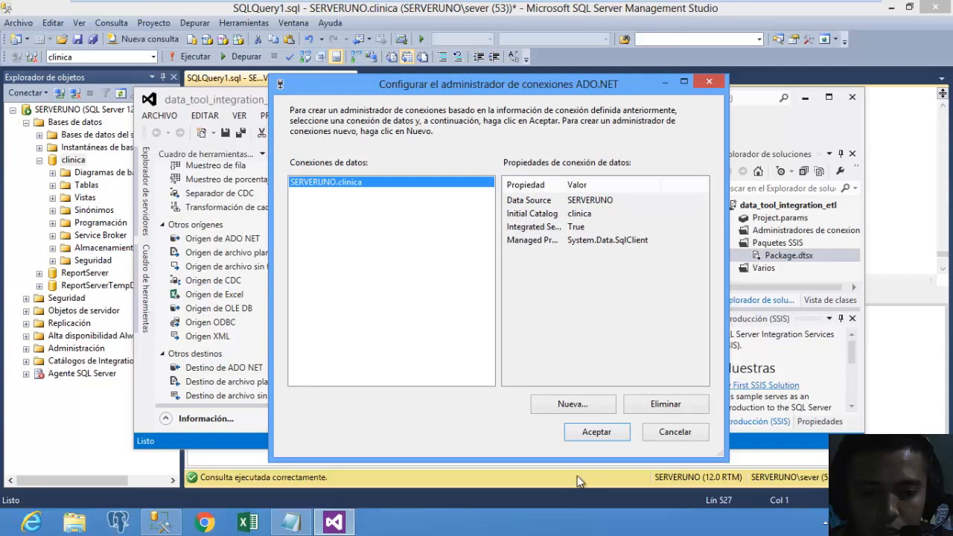
pyautogui.click(573, 409)
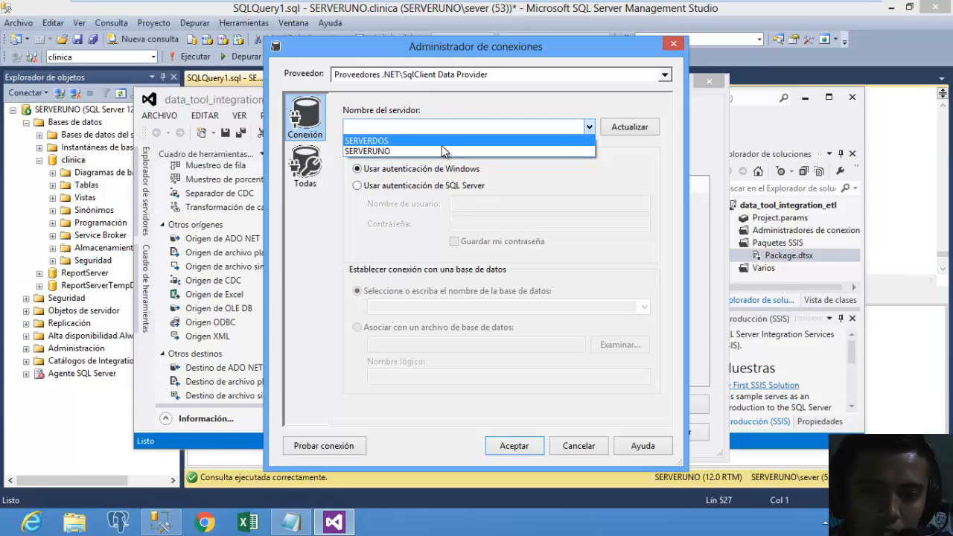
# Select server SERVERDOS with SQL Server authentication and enter the SQL login and password.
pyautogui.click(442, 145)
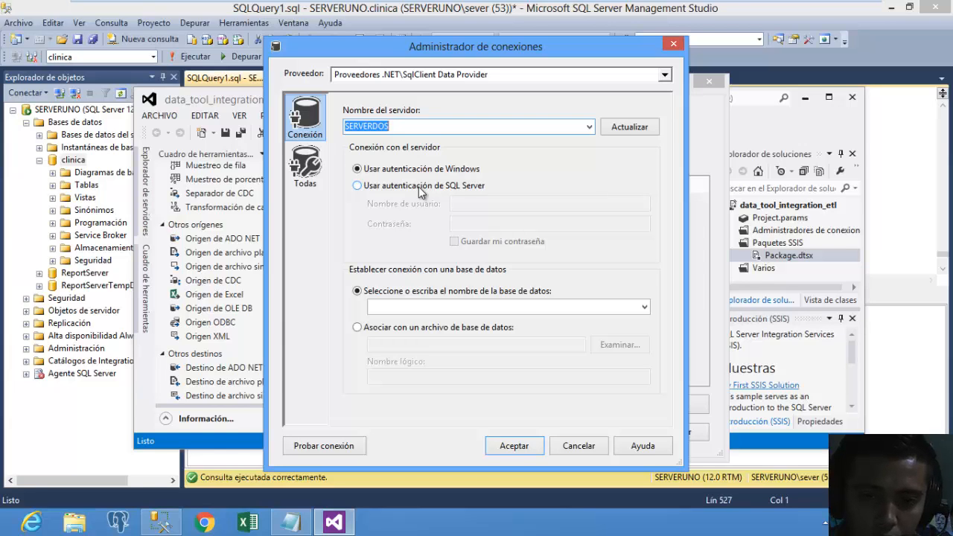
pyautogui.click(422, 192)
pyautogui.click(482, 204)
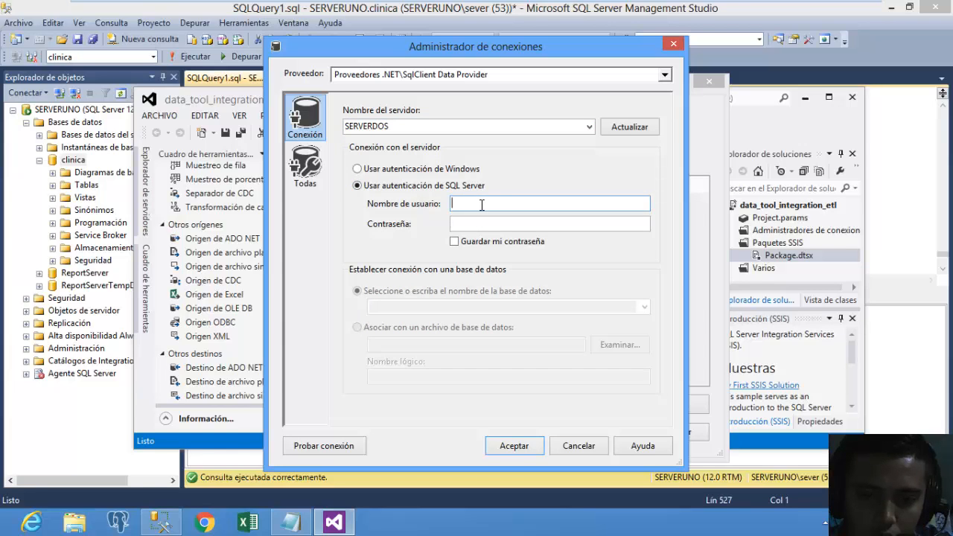
pyautogui.write('sa')
pyautogui.press('Tab')
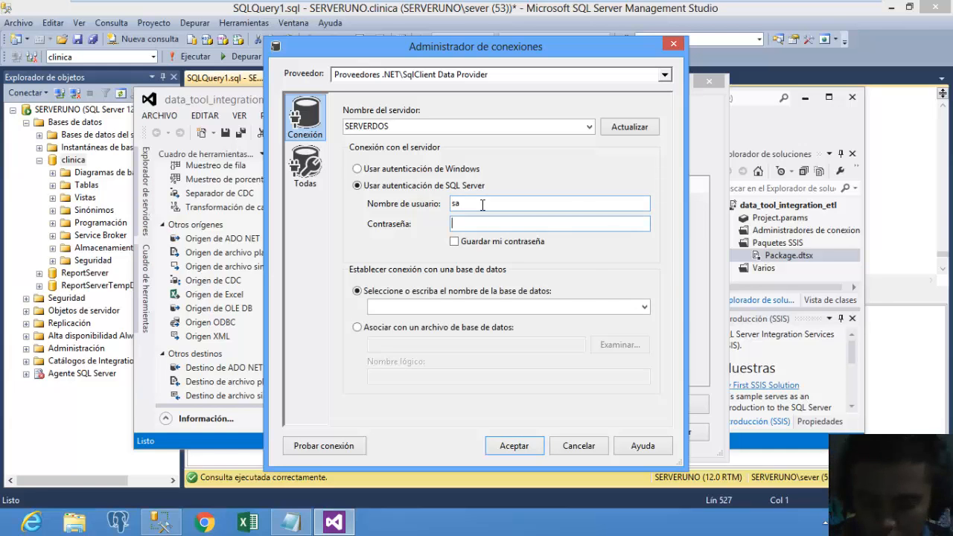
pyautogui.write('123')
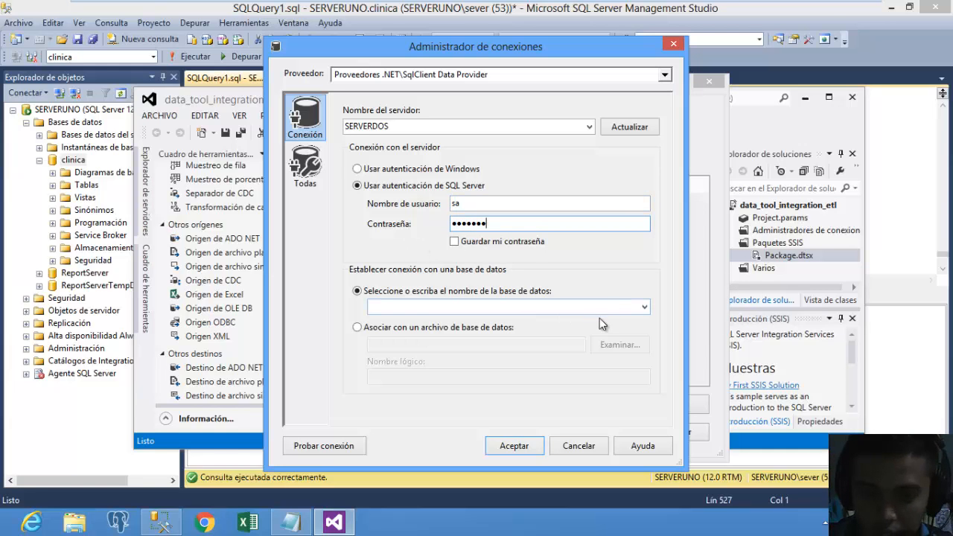
pyautogui.click(644, 310)
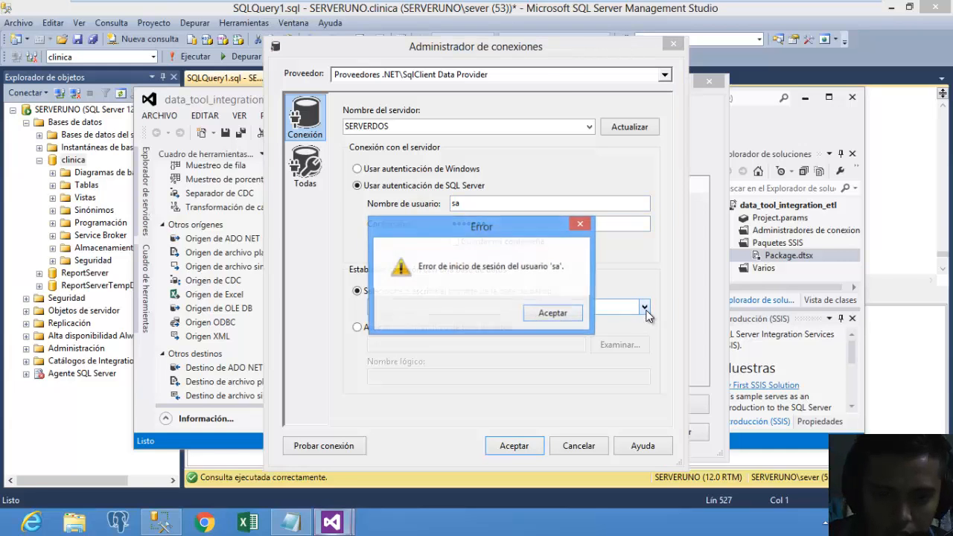
pyautogui.click(549, 316)
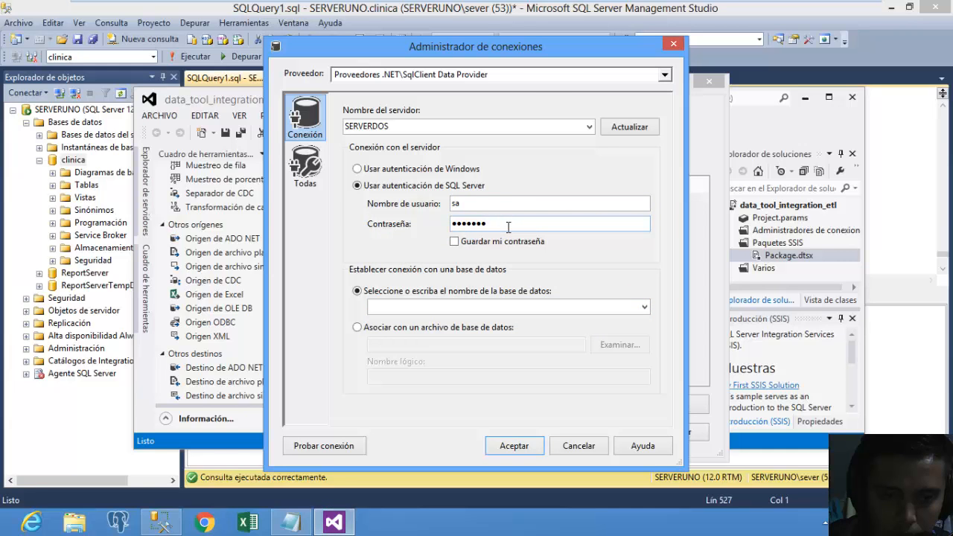
pyautogui.moveTo(506, 224); pyautogui.dragTo(403, 231)
pyautogui.press('capslock')
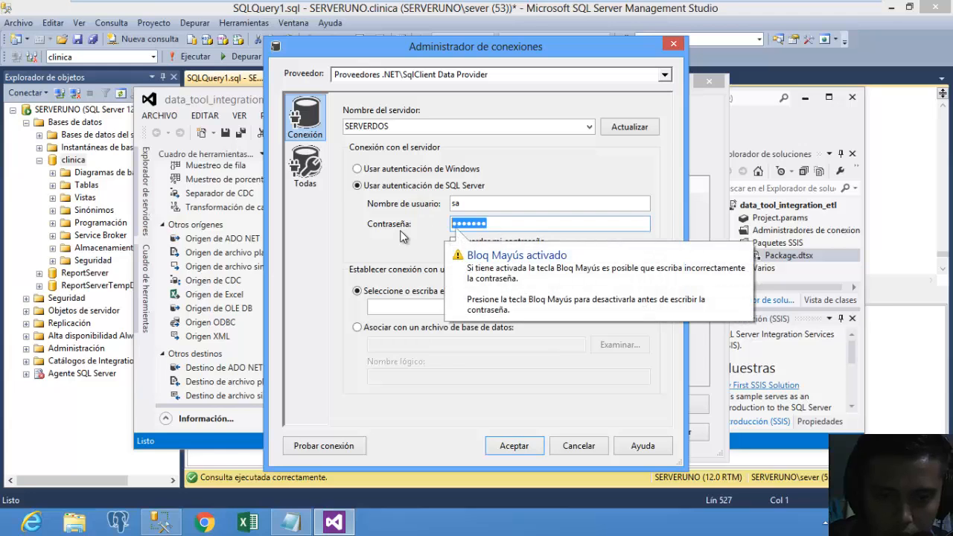
pyautogui.write('123456')
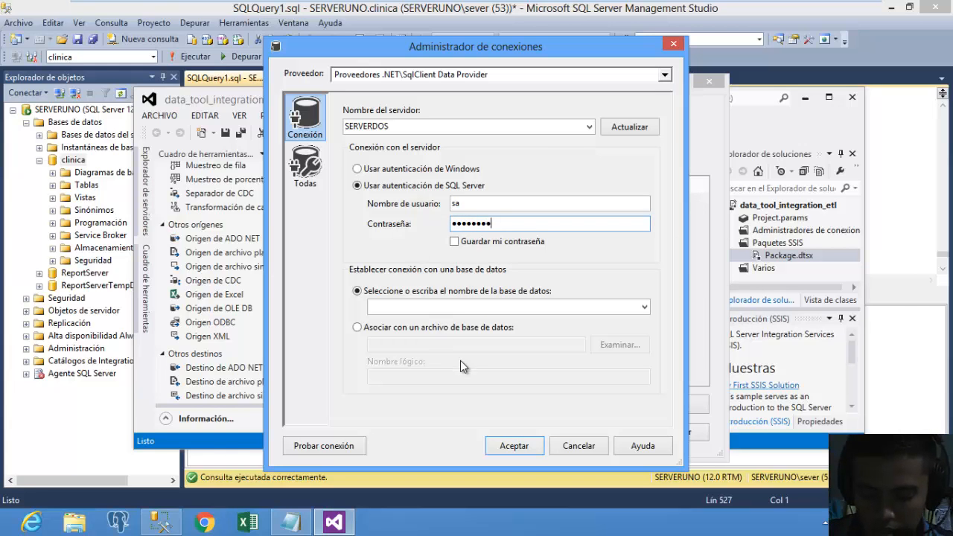
# Test the connection successfully, choose the clinica_portoviejo database, and confirm.
pyautogui.click(359, 446)
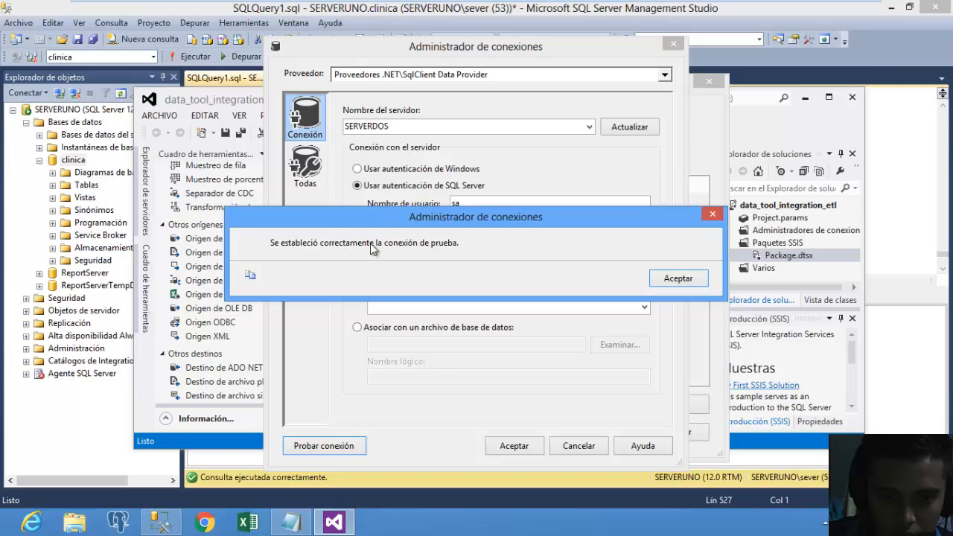
pyautogui.click(678, 278)
pyautogui.click(629, 308)
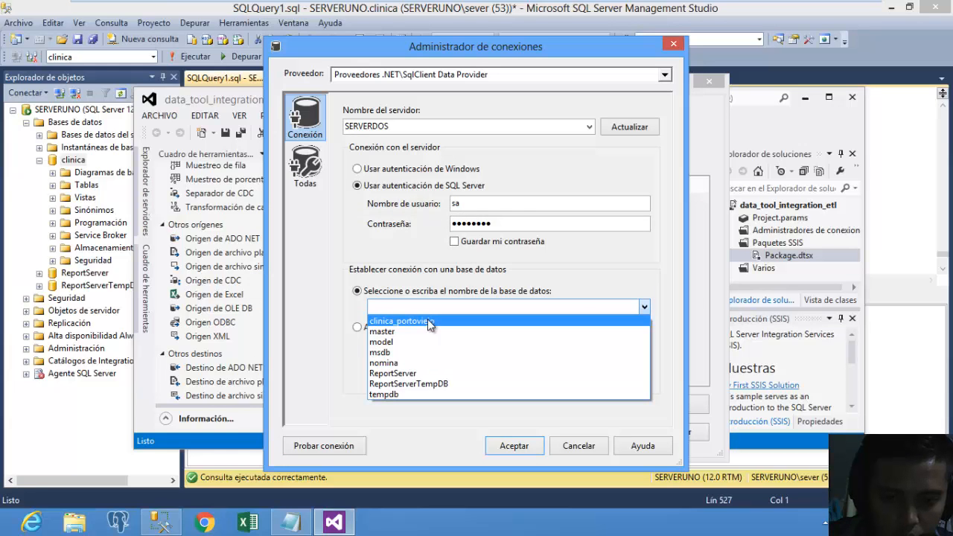
pyautogui.click(427, 321)
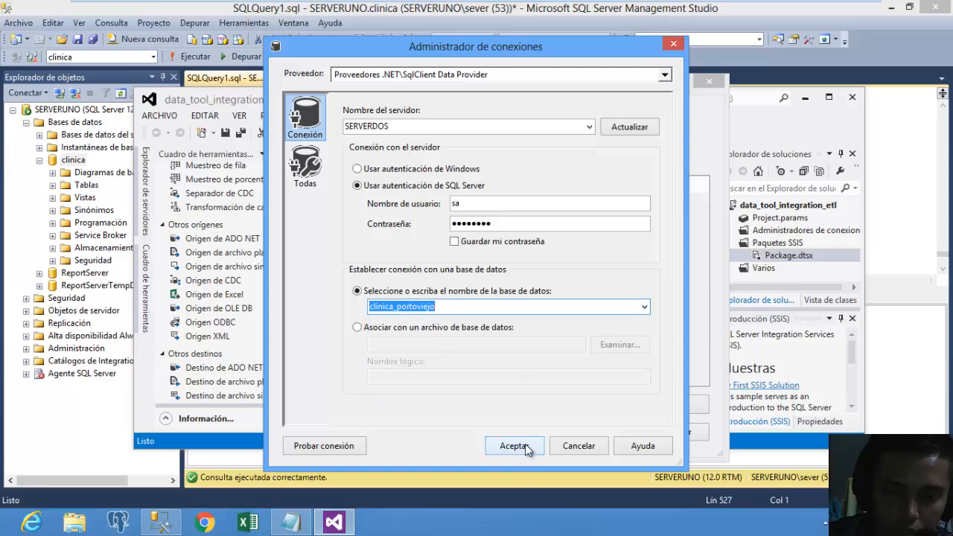
pyautogui.click(525, 445)
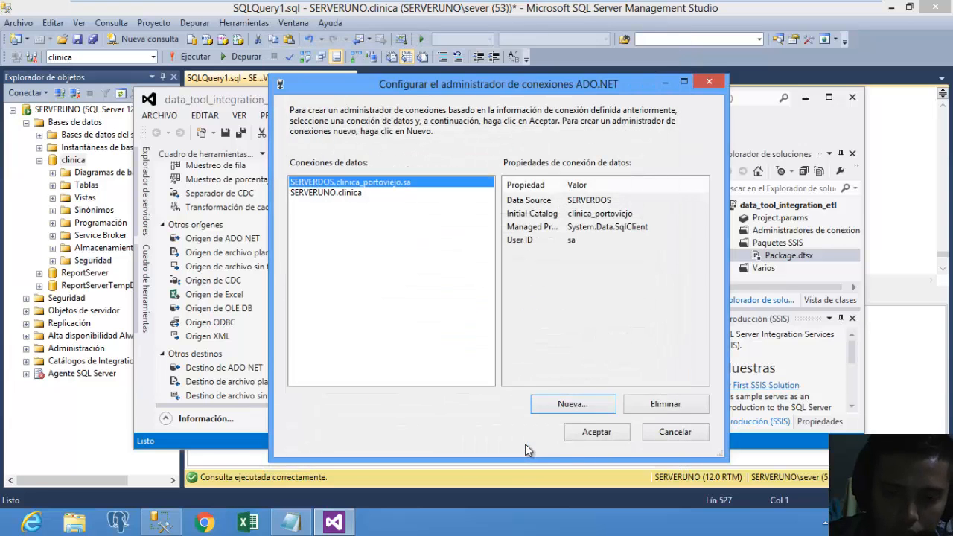
# Add the SERVERDOS clinica_portoviejo connection to the package's connection managers.
pyautogui.click(592, 432)
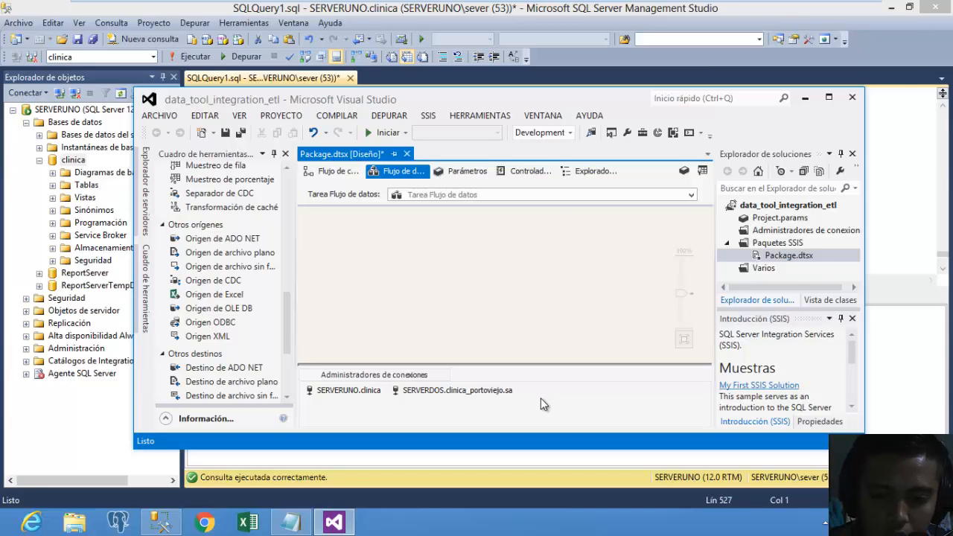
pyautogui.rightClick(540, 397)
# Add a new EXCEL connection manager through Nueva conexión..., leaving the workbook path empty.
pyautogui.click(619, 282)
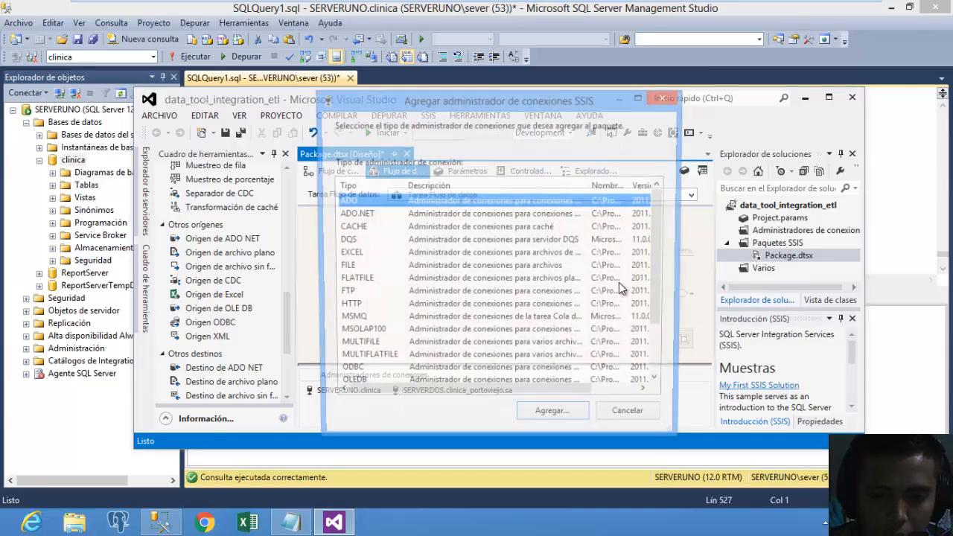
pyautogui.click(364, 254)
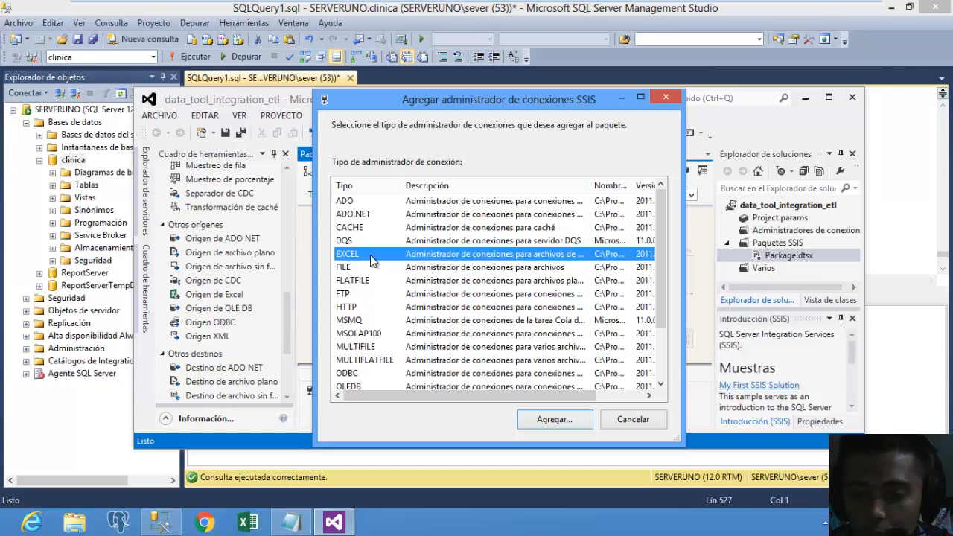
pyautogui.click(537, 421)
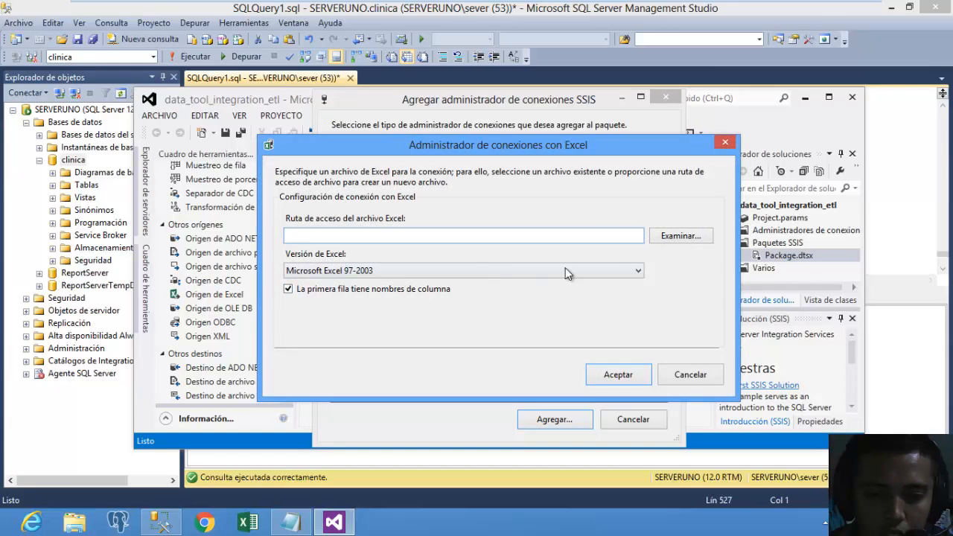
# Point the Excel connection at Desktop workbook reporte_de_doctores_por_sexo.xlsx (Excel 2007) and confirm it.
pyautogui.click(667, 238)
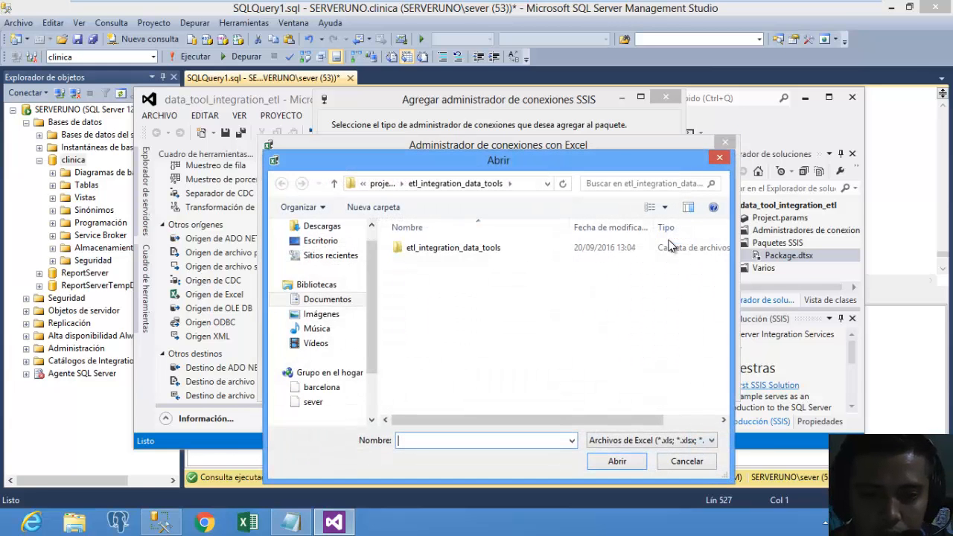
pyautogui.click(719, 157)
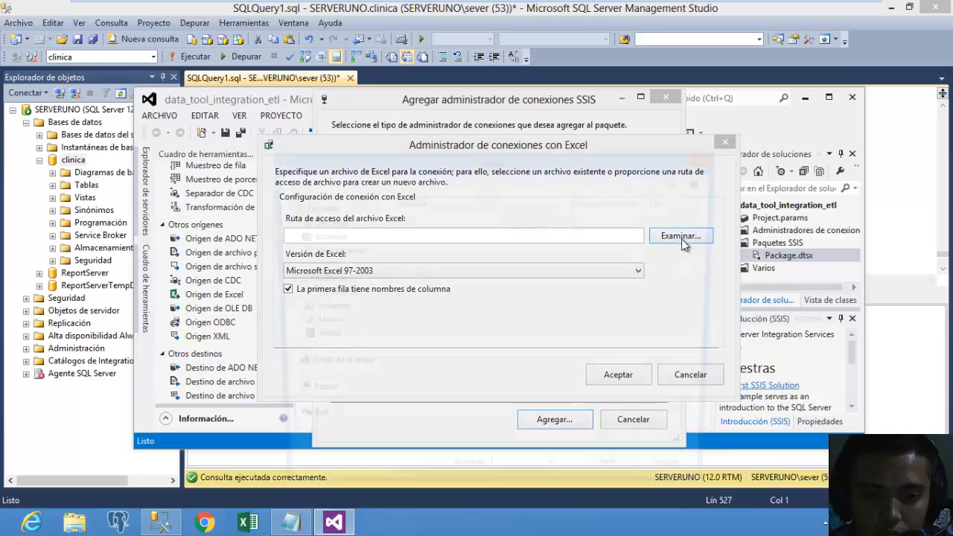
pyautogui.click(676, 239)
pyautogui.click(321, 262)
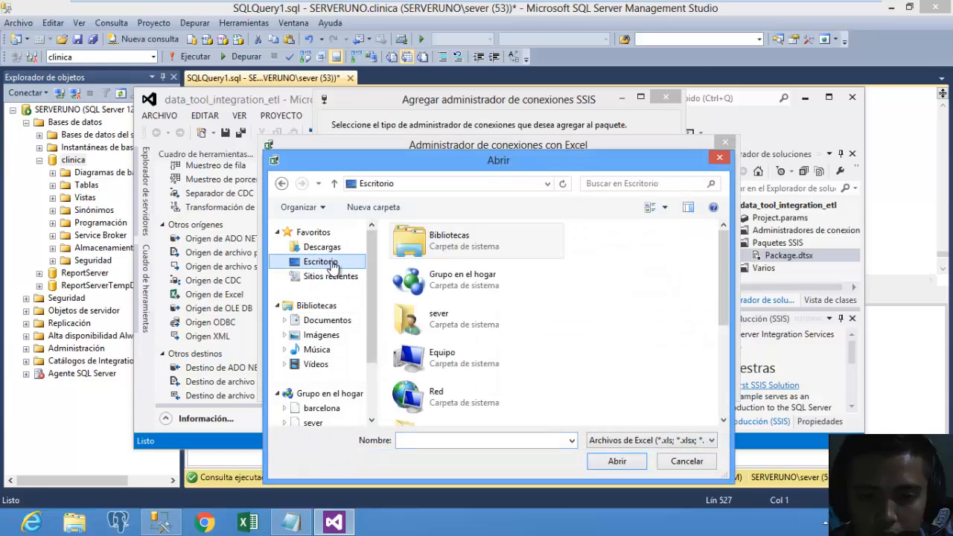
pyautogui.scroll(-1, 720, 380)
pyautogui.scroll(-2, 721, 380)
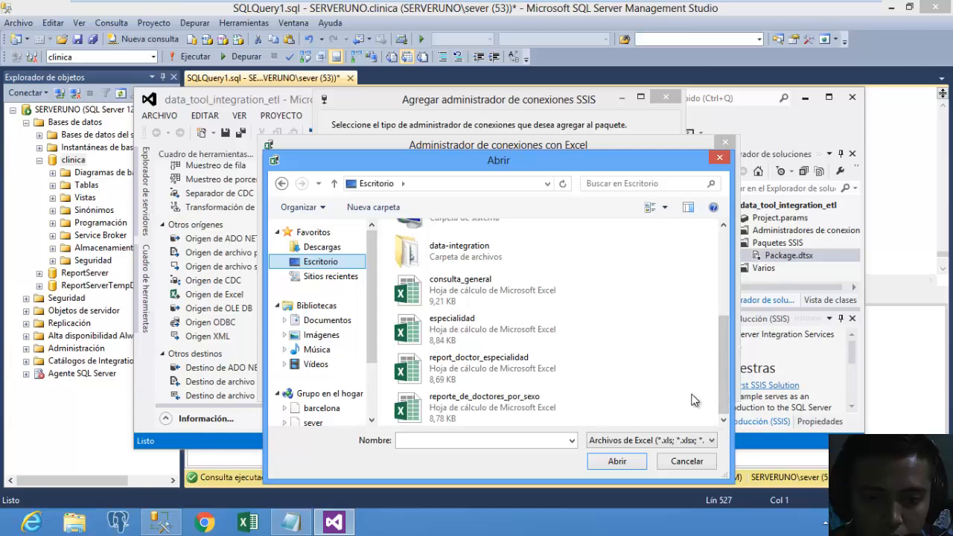
pyautogui.moveTo(727, 383); pyautogui.dragTo(726, 414)
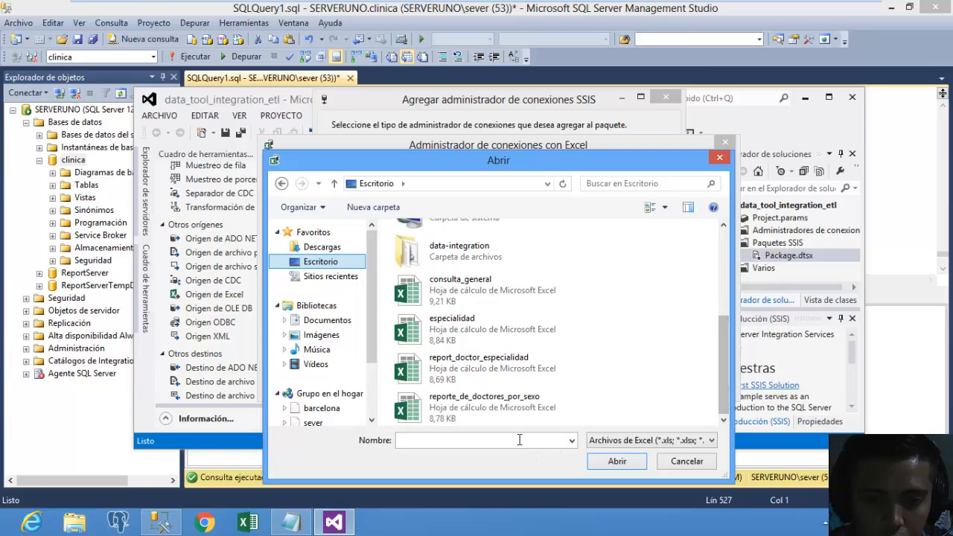
pyautogui.click(517, 405)
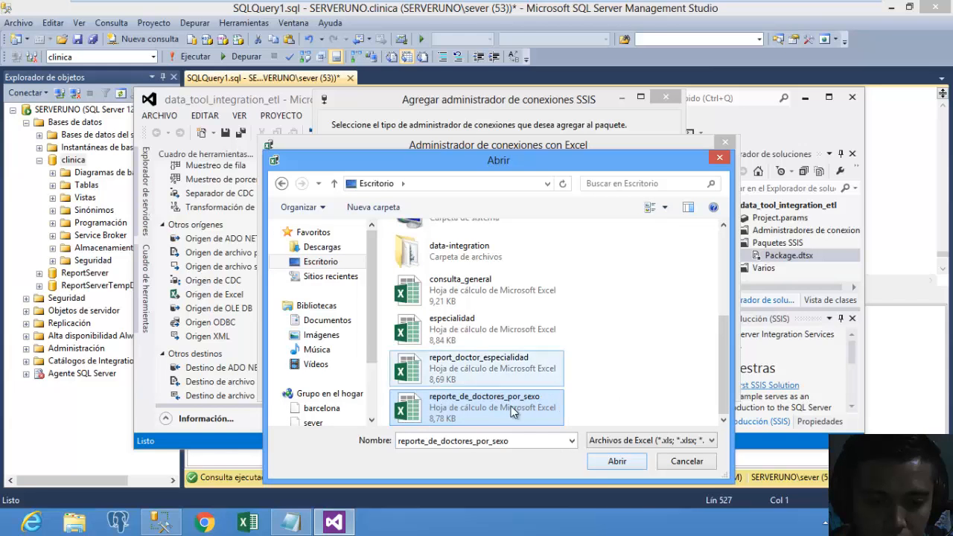
pyautogui.click(617, 461)
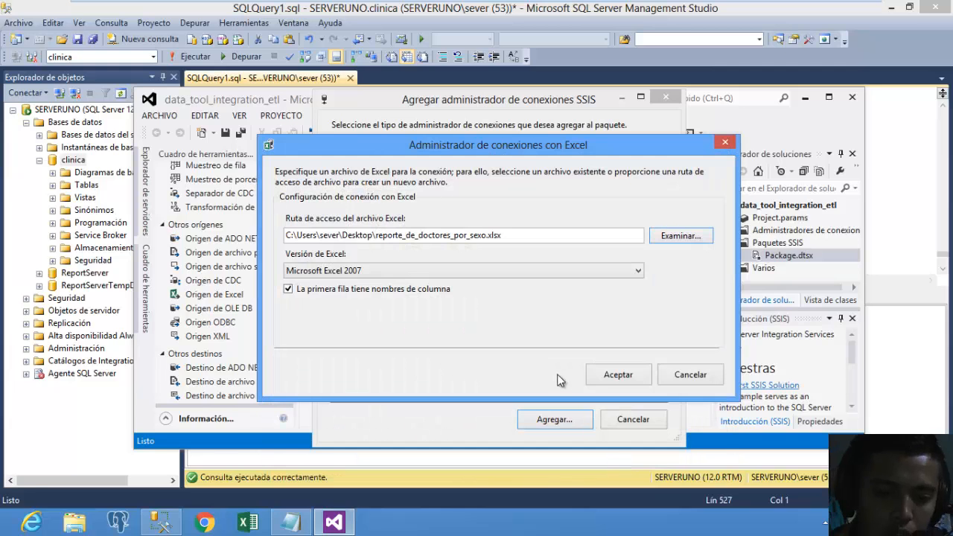
pyautogui.click(617, 375)
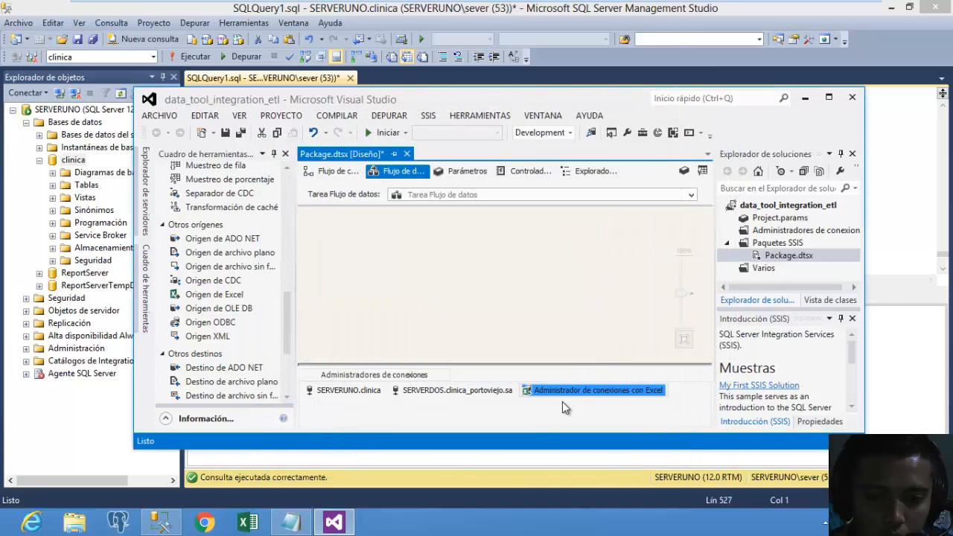
# Place two ADO NET sources side by side on the Data Flow canvas and open the first one's editor.
pyautogui.click(599, 336)
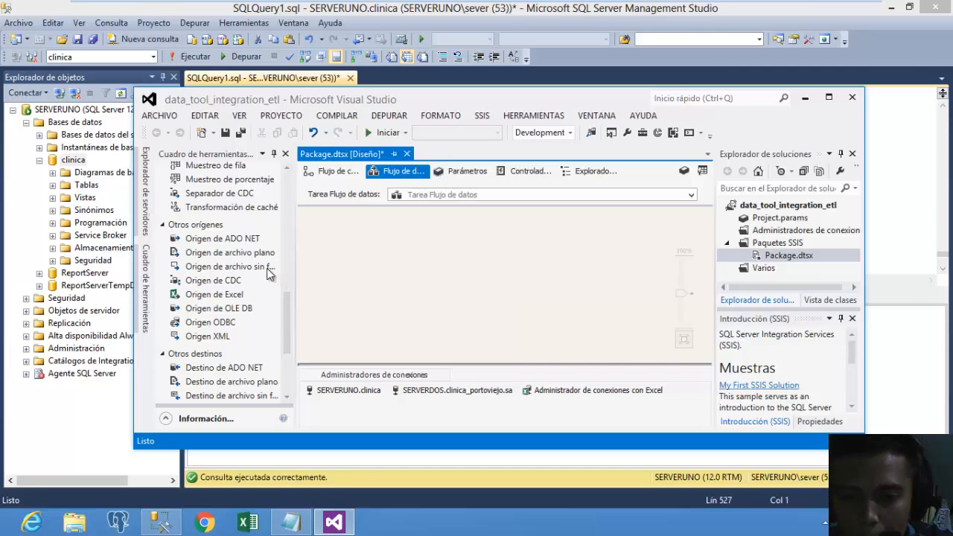
pyautogui.click(223, 240)
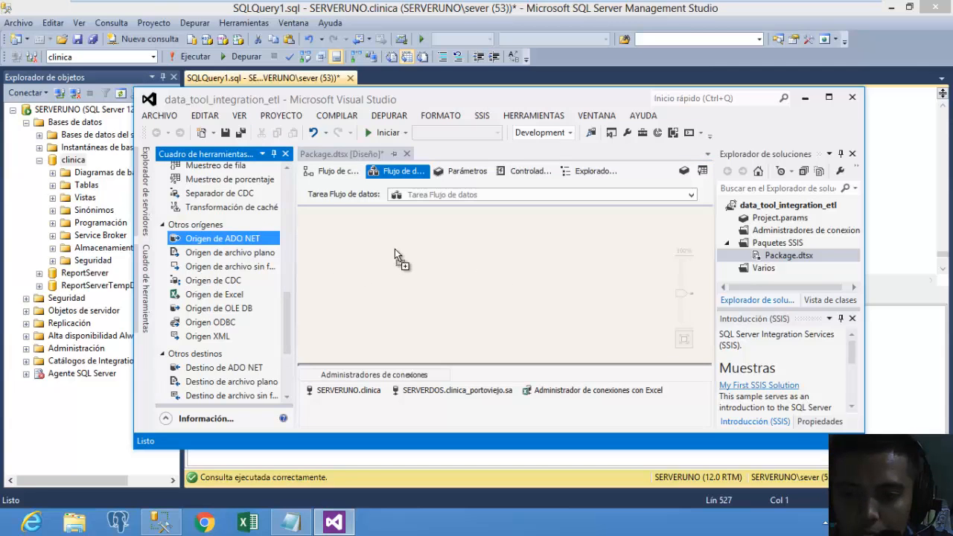
pyautogui.moveTo(394, 249); pyautogui.dragTo(383, 229)
pyautogui.moveTo(240, 239); pyautogui.dragTo(567, 237)
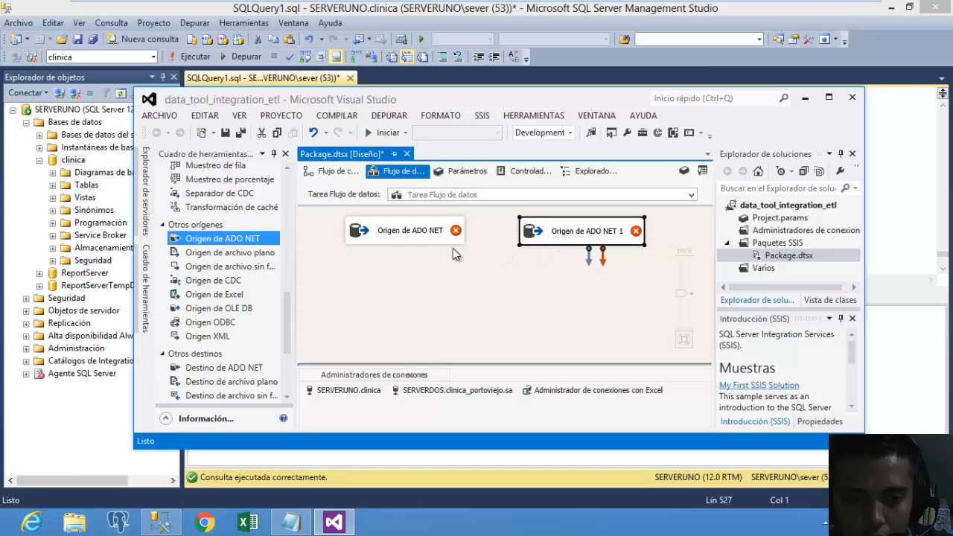
pyautogui.doubleClick(411, 245)
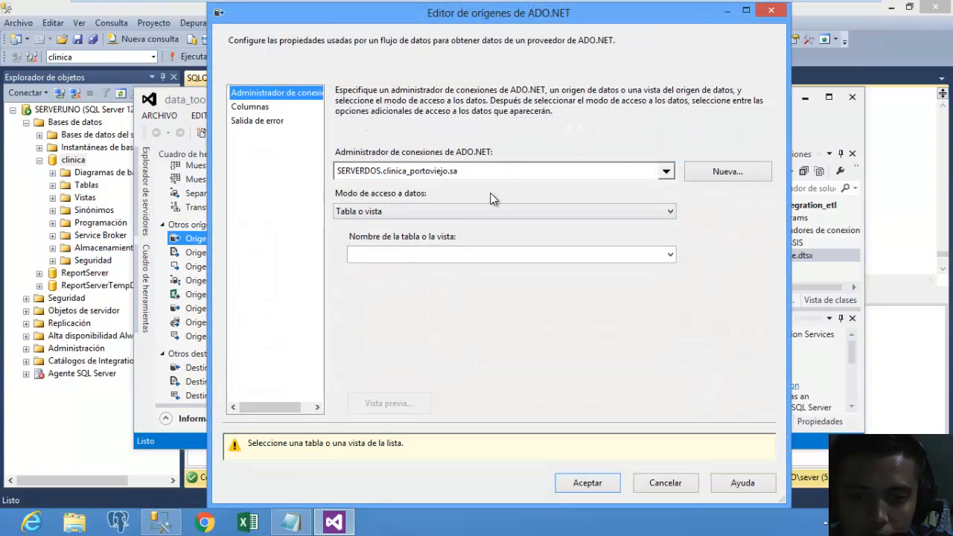
# Switch the first ADO NET source's data access mode to SQL command.
pyautogui.click(506, 214)
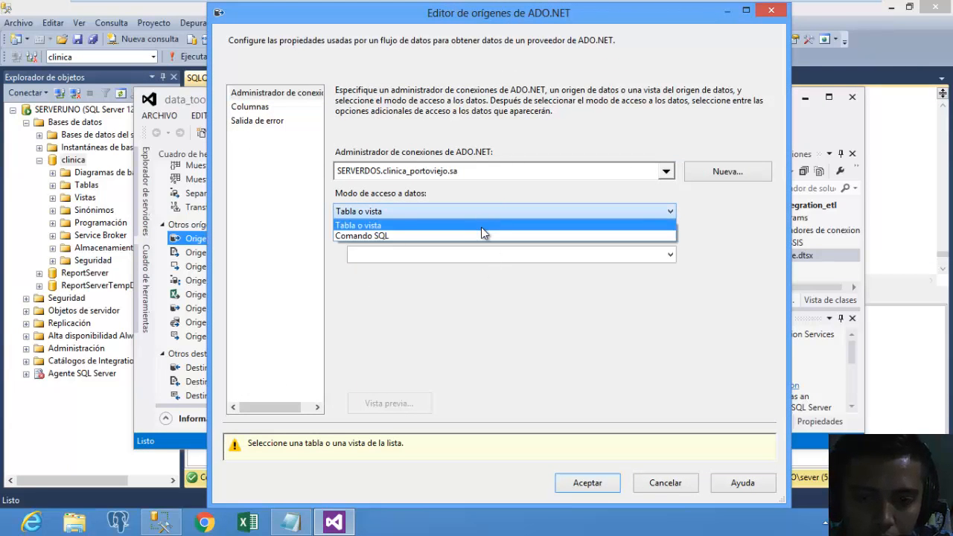
pyautogui.click(481, 227)
pyautogui.click(670, 255)
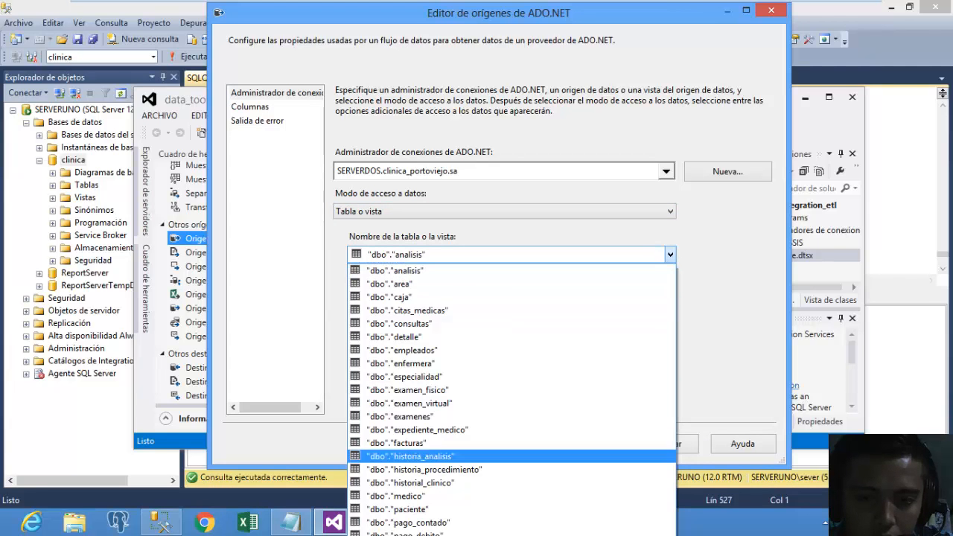
pyautogui.click(292, 279)
pyautogui.click(419, 213)
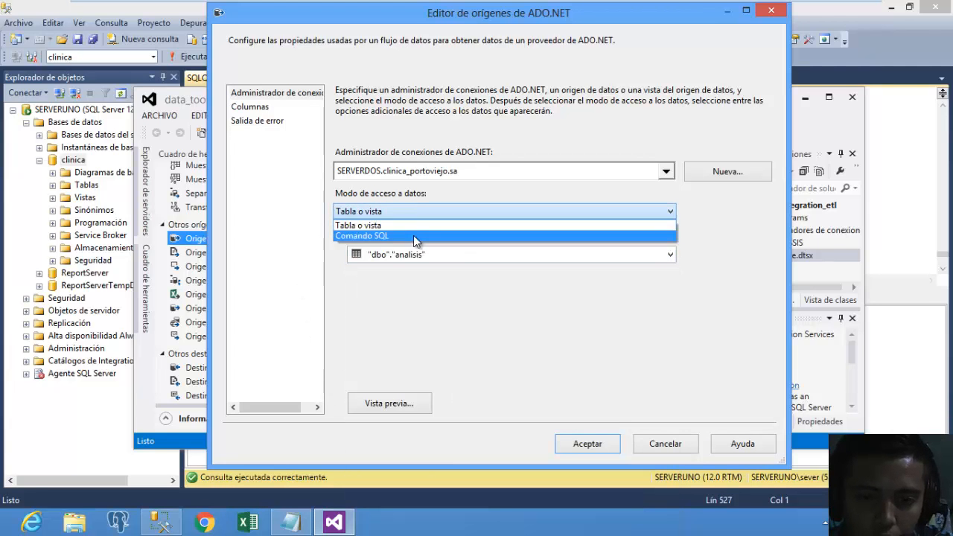
pyautogui.click(413, 235)
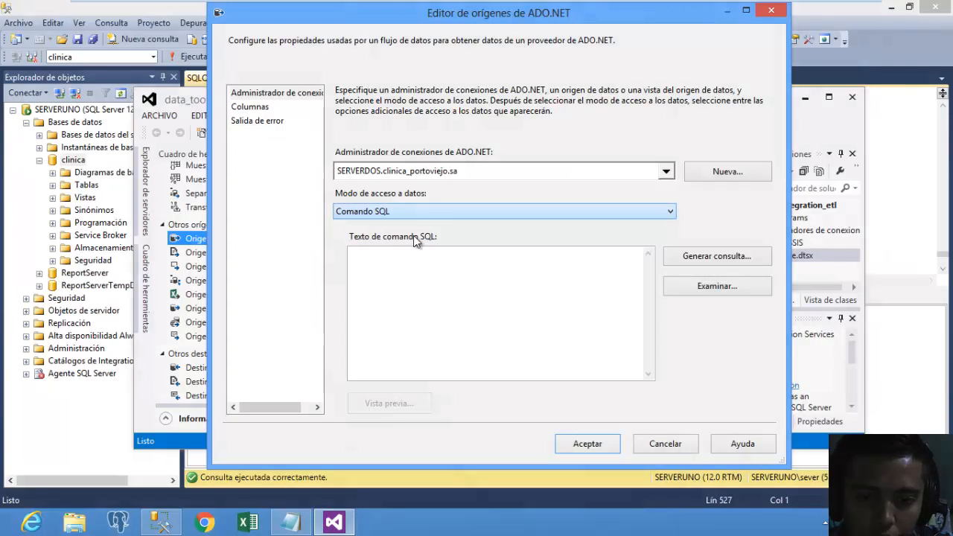
pyautogui.click(715, 263)
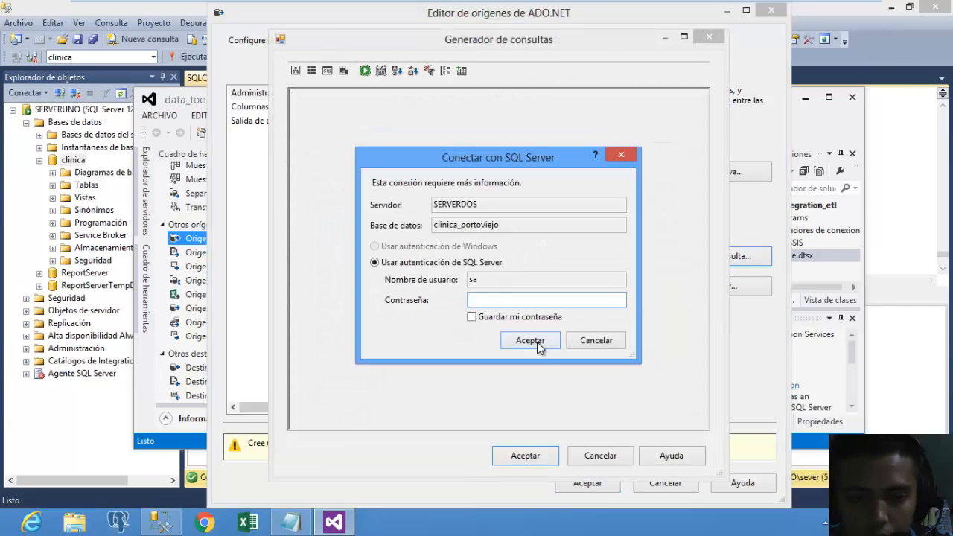
# Cancel the SERVERDOS login and use the SERVERUNO.clinica connection, then open the query builder.
pyautogui.click(603, 341)
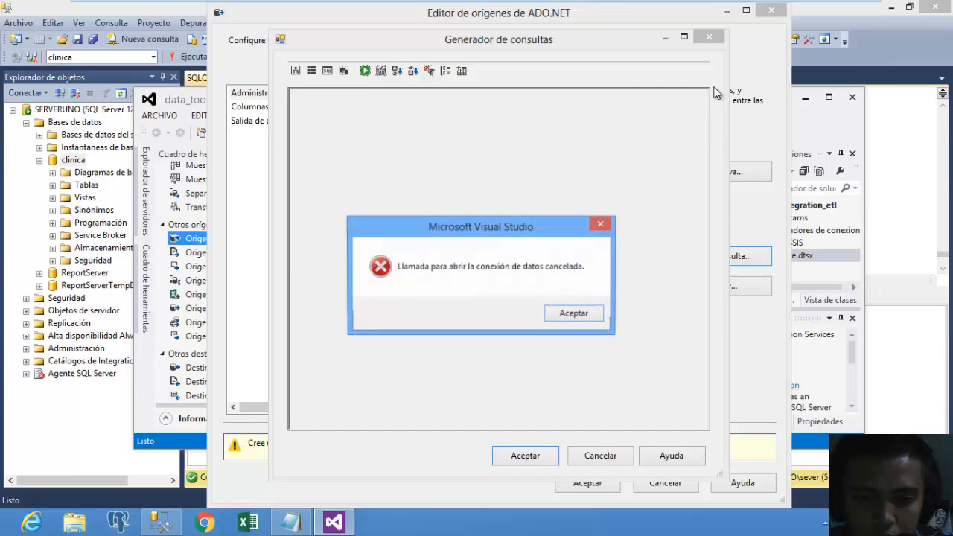
pyautogui.click(585, 316)
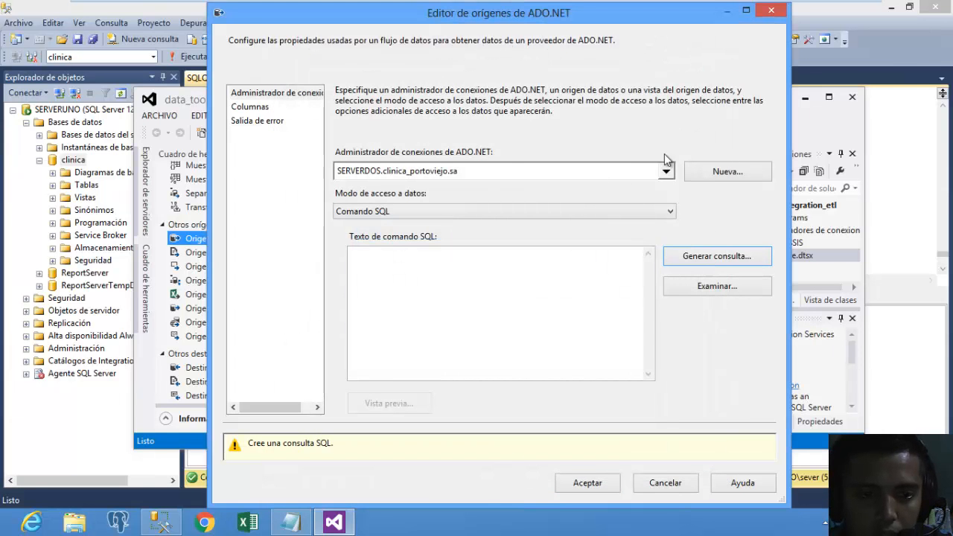
pyautogui.click(665, 172)
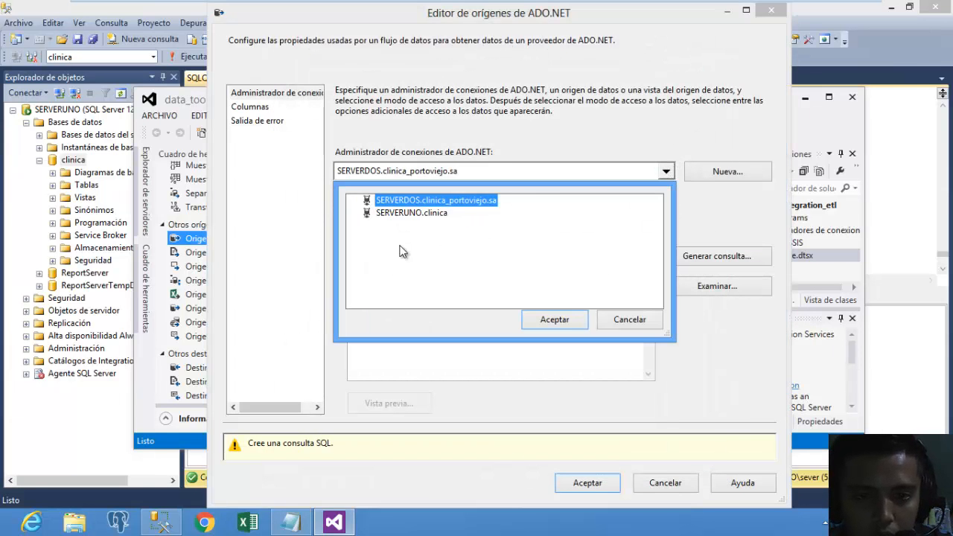
pyautogui.click(430, 213)
pyautogui.click(549, 318)
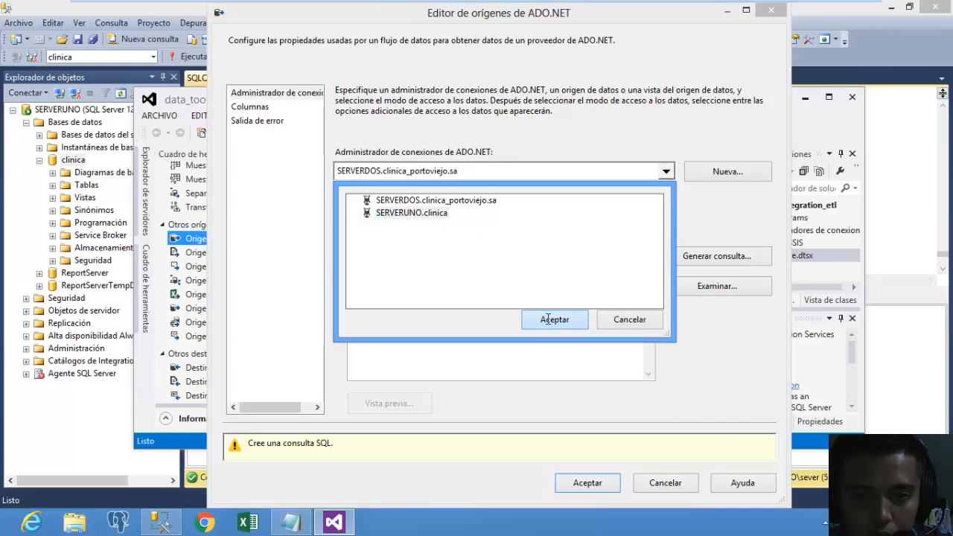
pyautogui.click(709, 261)
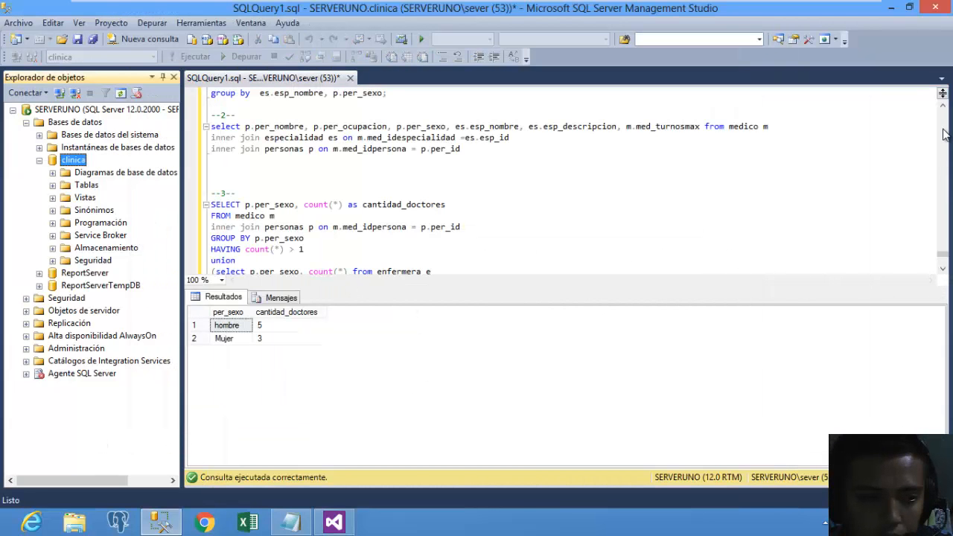
# In Management Studio, select and run query --3-- counting doctors by per_sexo, then return to Visual Studio.
pyautogui.click(942, 269)
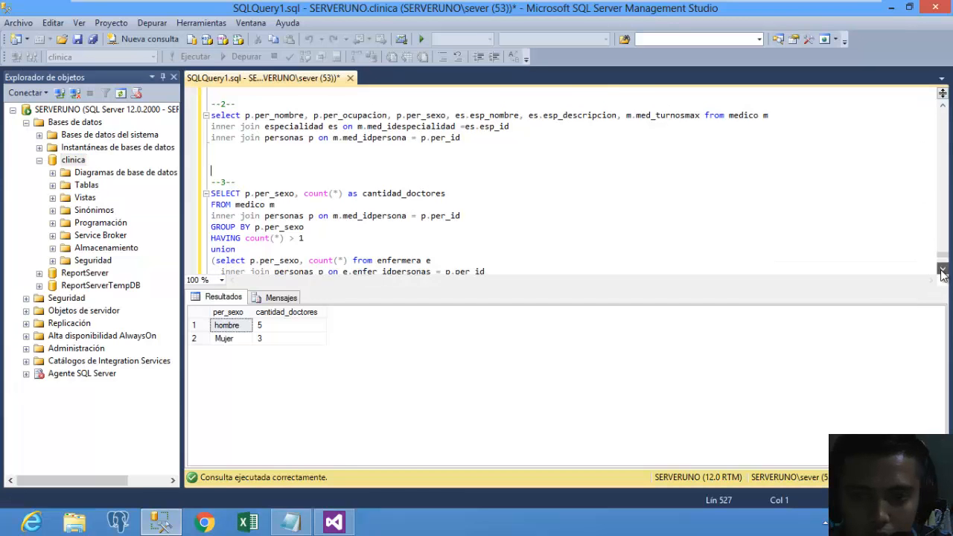
pyautogui.click(943, 268)
pyautogui.click(942, 268)
pyautogui.click(943, 269)
pyautogui.click(943, 269)
pyautogui.moveTo(349, 242); pyautogui.dragTo(192, 149)
pyautogui.click(191, 56)
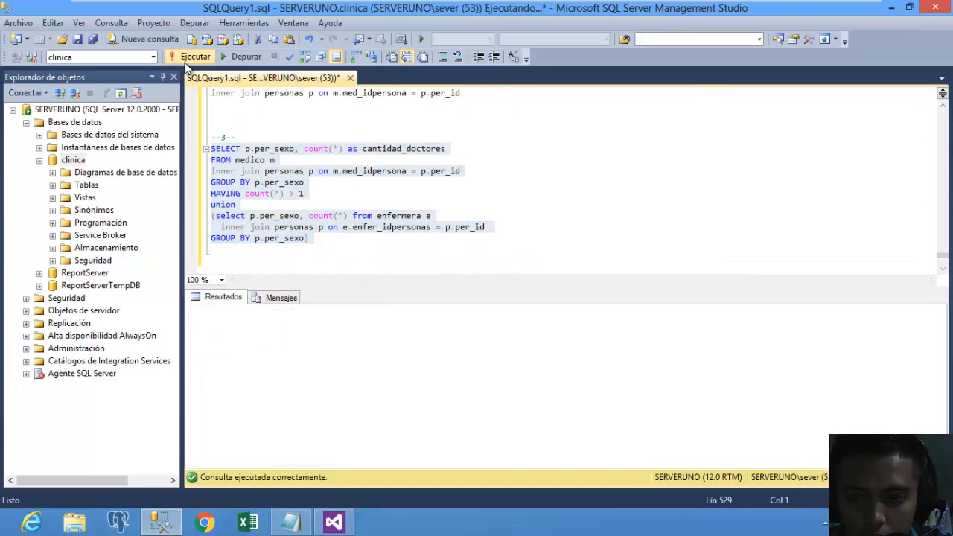
pyautogui.click(347, 257)
pyautogui.moveTo(308, 238); pyautogui.dragTo(140, 148)
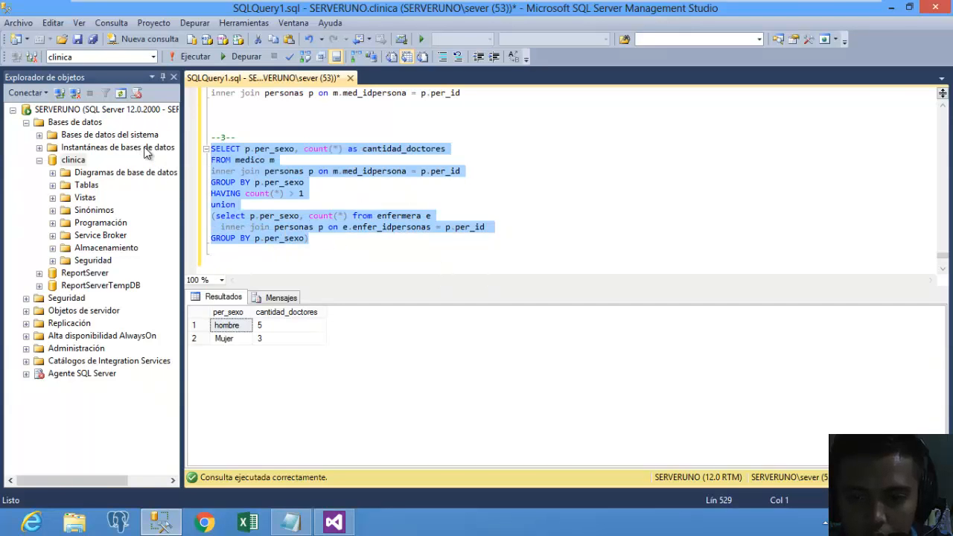
pyautogui.click(334, 522)
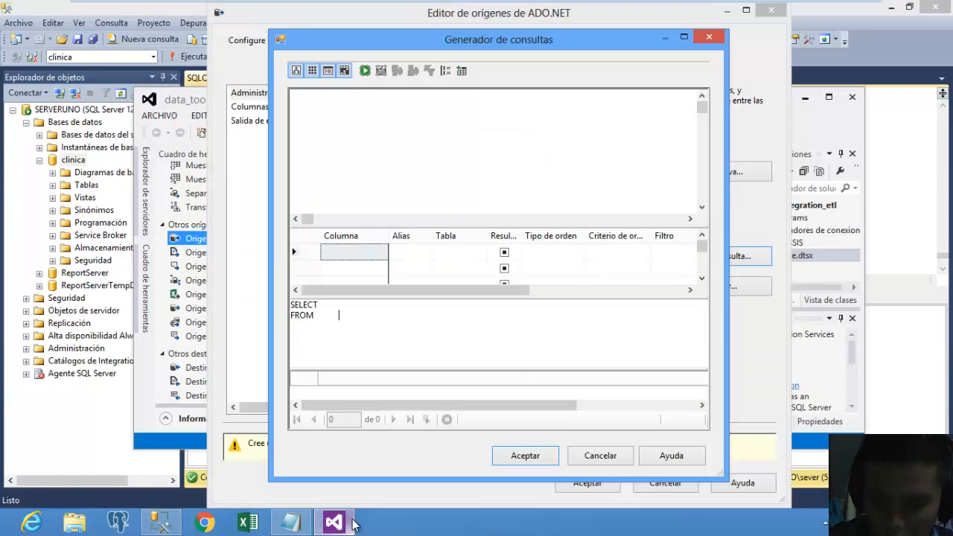
# Paste the per_sexo UNION count query into the first source, preview it, and save the source.
pyautogui.hotkey('ctrl', 'a')
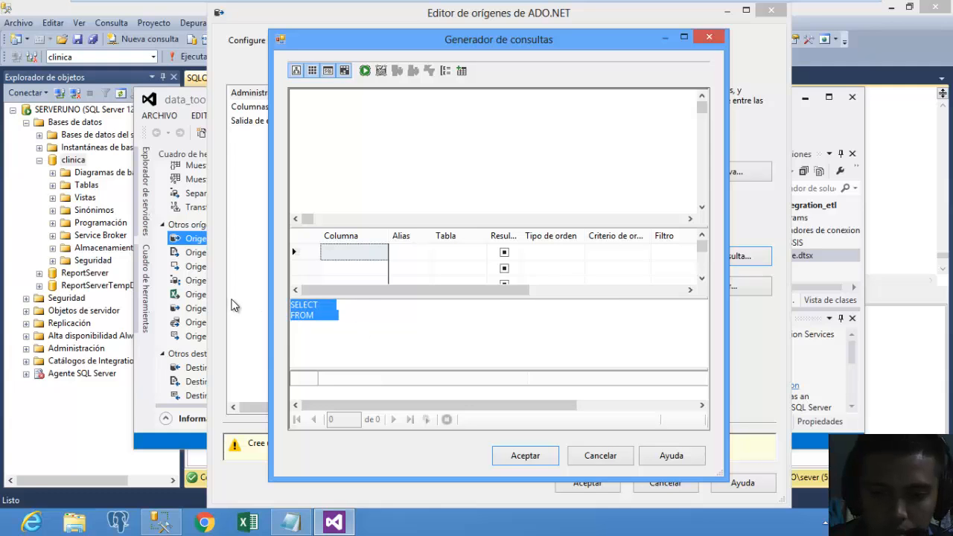
pyautogui.hotkey('ctrl', 'v')
pyautogui.click(365, 70)
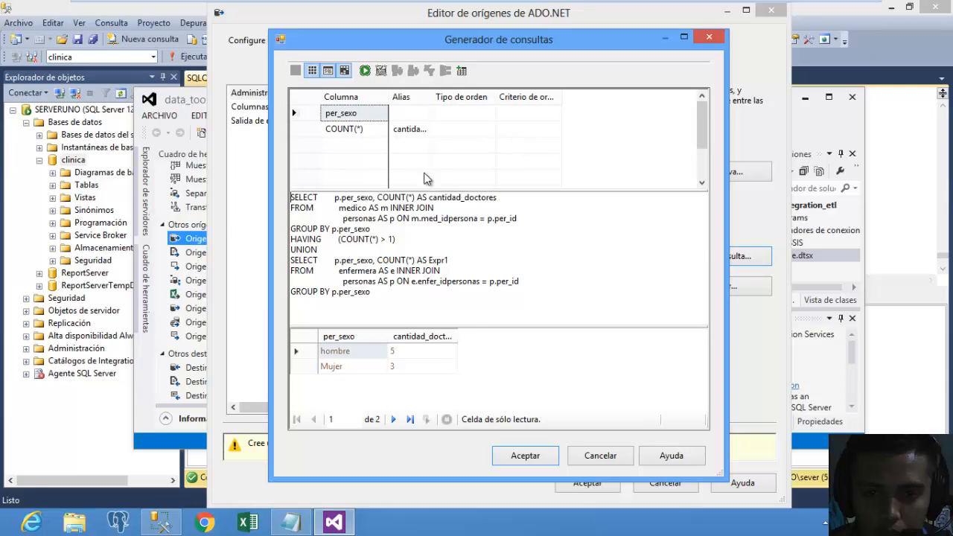
pyautogui.click(334, 350)
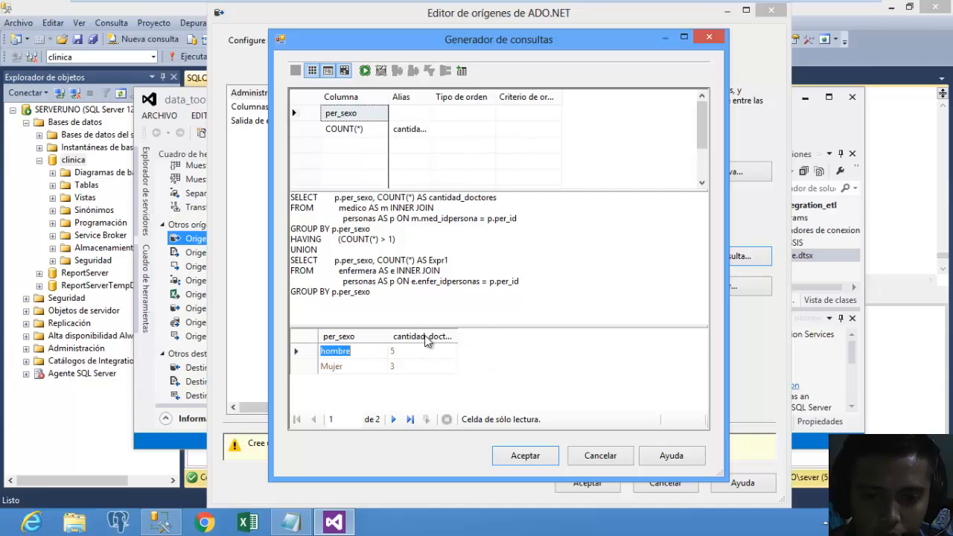
pyautogui.click(546, 455)
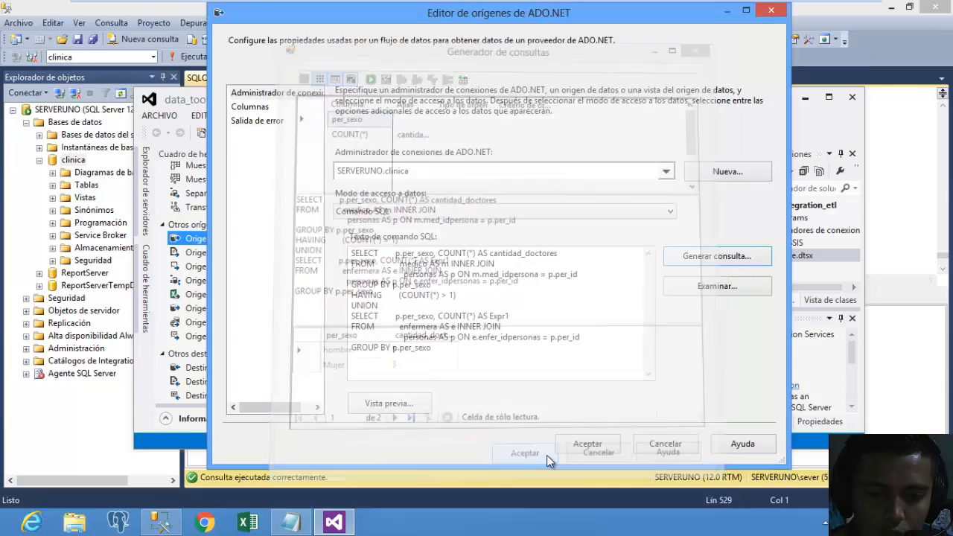
pyautogui.click(250, 107)
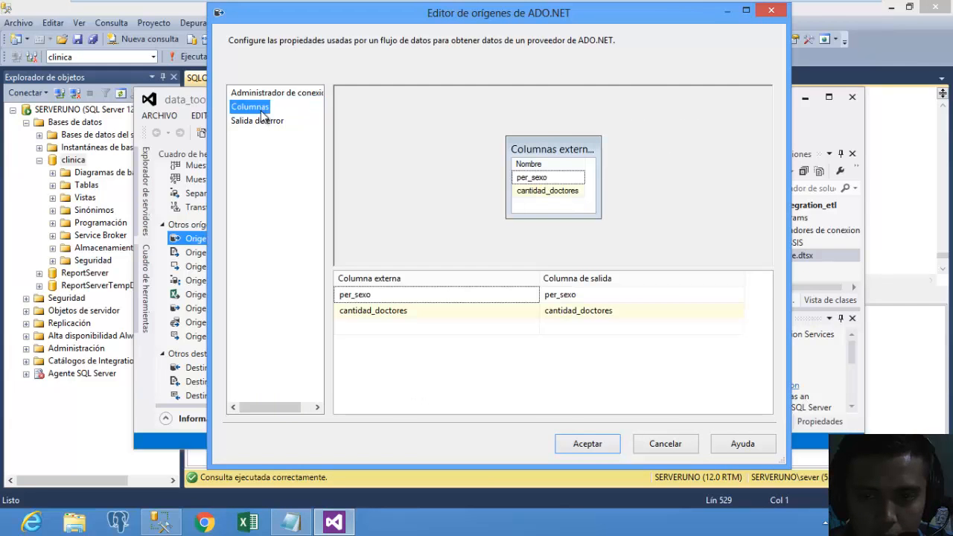
pyautogui.click(262, 93)
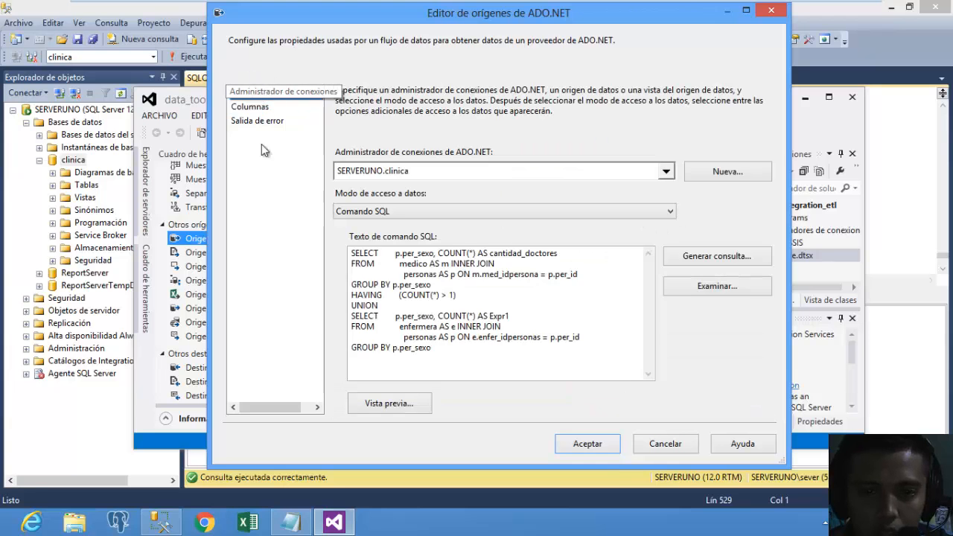
pyautogui.click(596, 442)
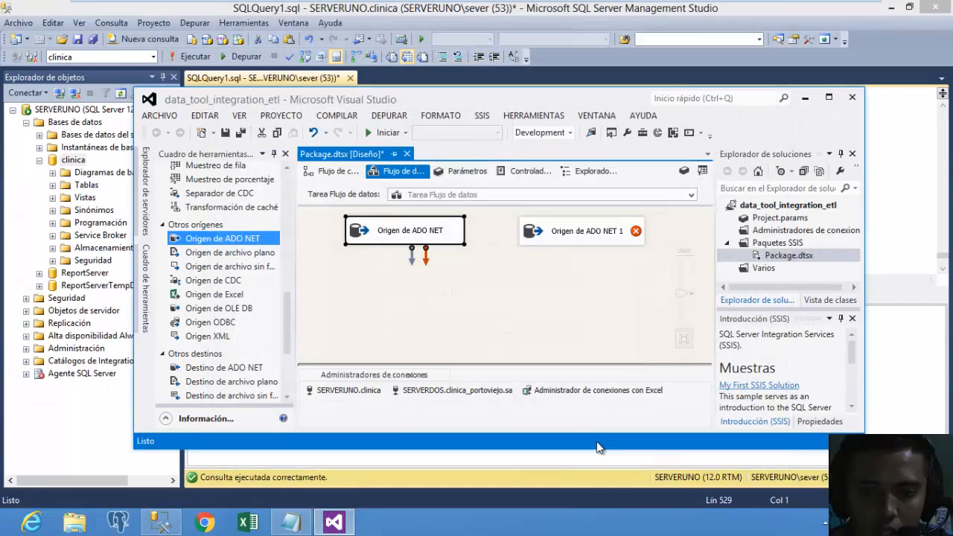
# Set Origen de ADO NET 1 to SQL command mode and log in to SERVERDOS with the database password.
pyautogui.doubleClick(557, 238)
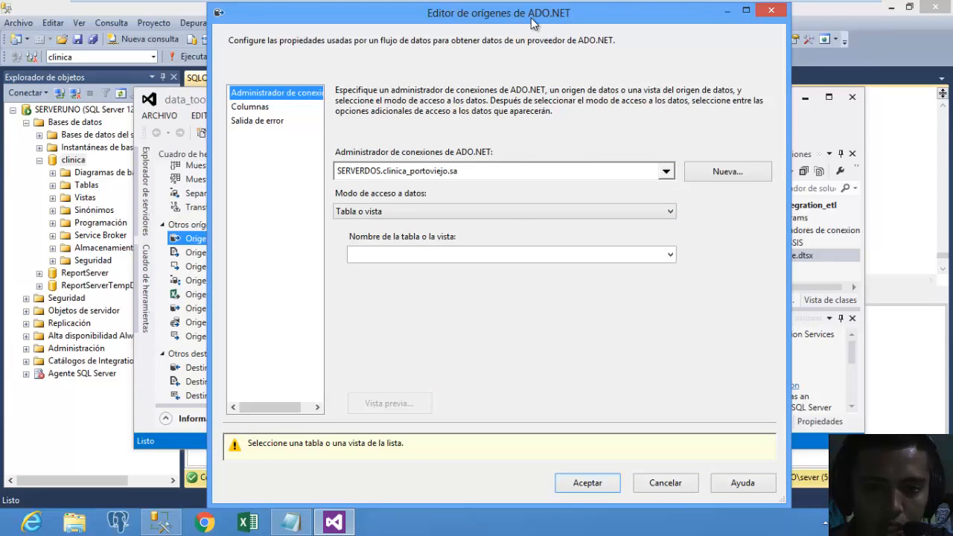
pyautogui.moveTo(531, 18); pyautogui.dragTo(752, 81)
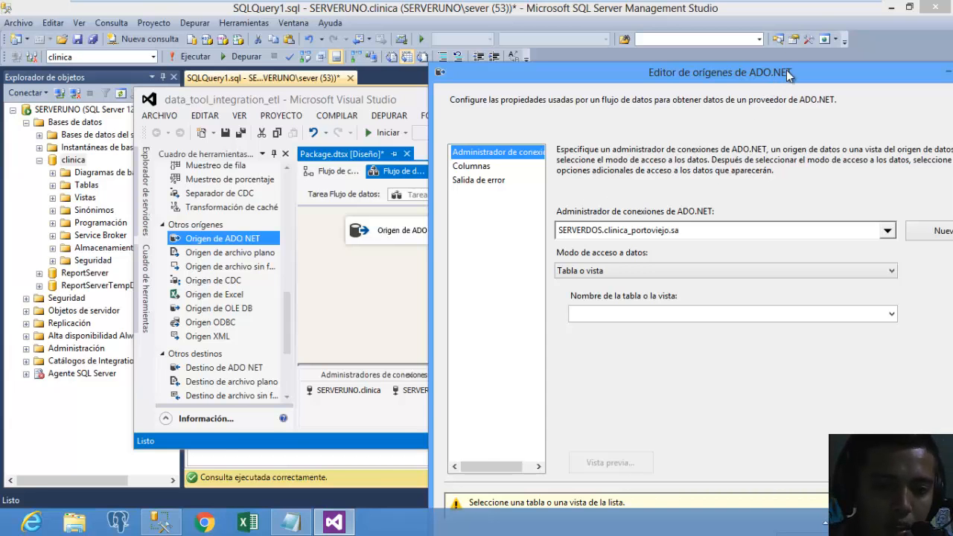
pyautogui.moveTo(786, 70); pyautogui.dragTo(562, 64)
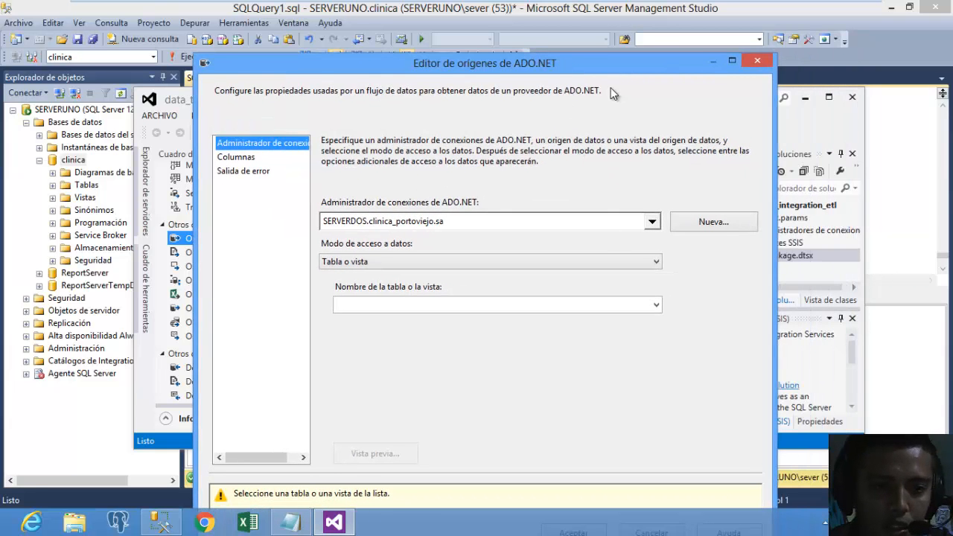
pyautogui.moveTo(624, 73); pyautogui.dragTo(646, 54)
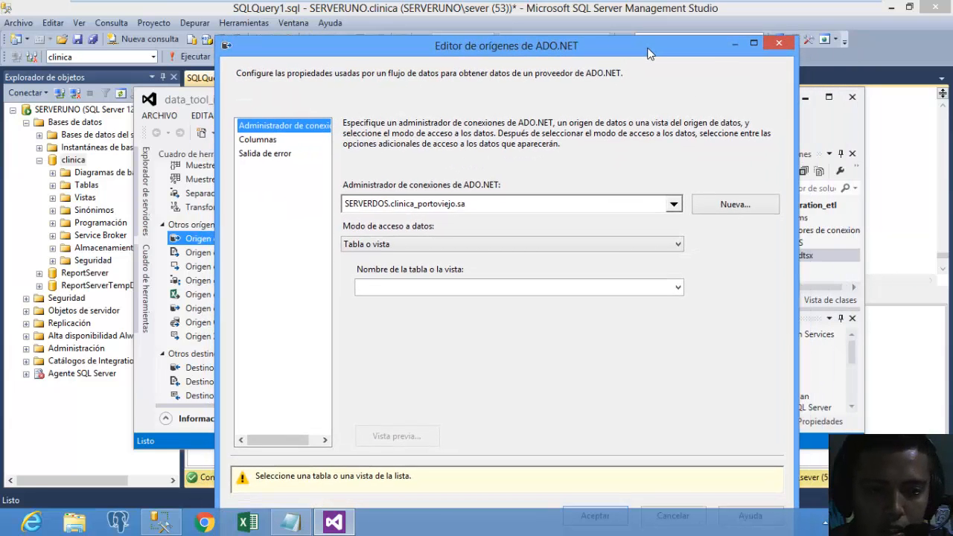
pyautogui.click(609, 246)
pyautogui.click(504, 268)
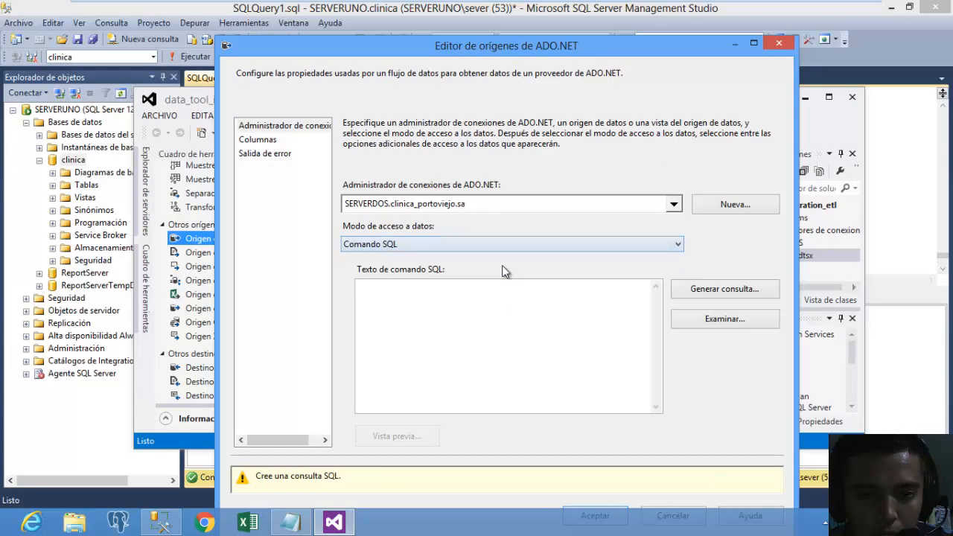
pyautogui.click(701, 289)
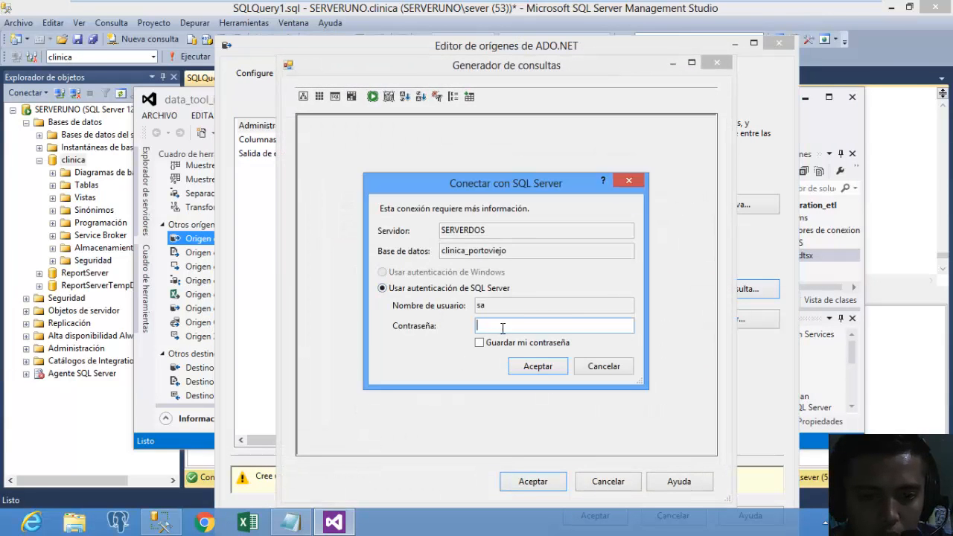
pyautogui.write('1')
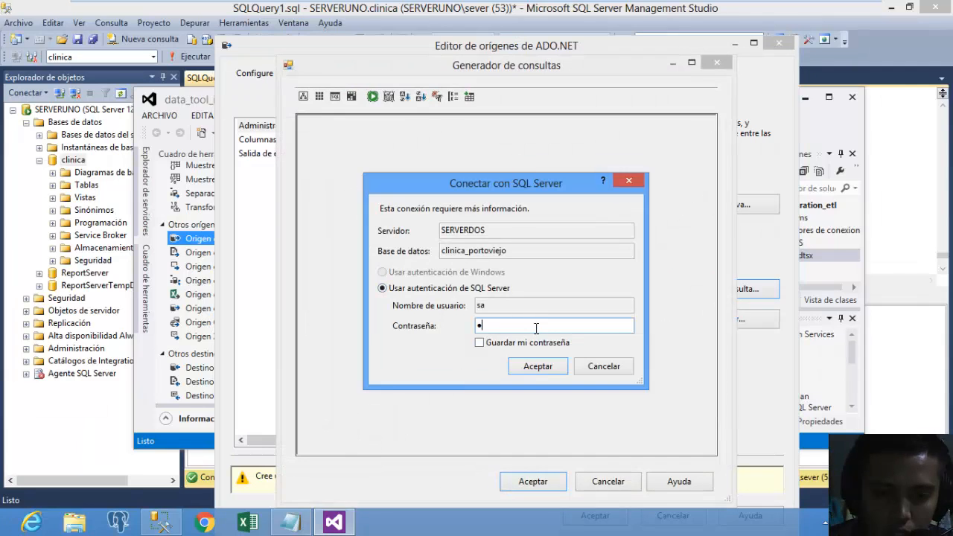
pyautogui.write('2345')
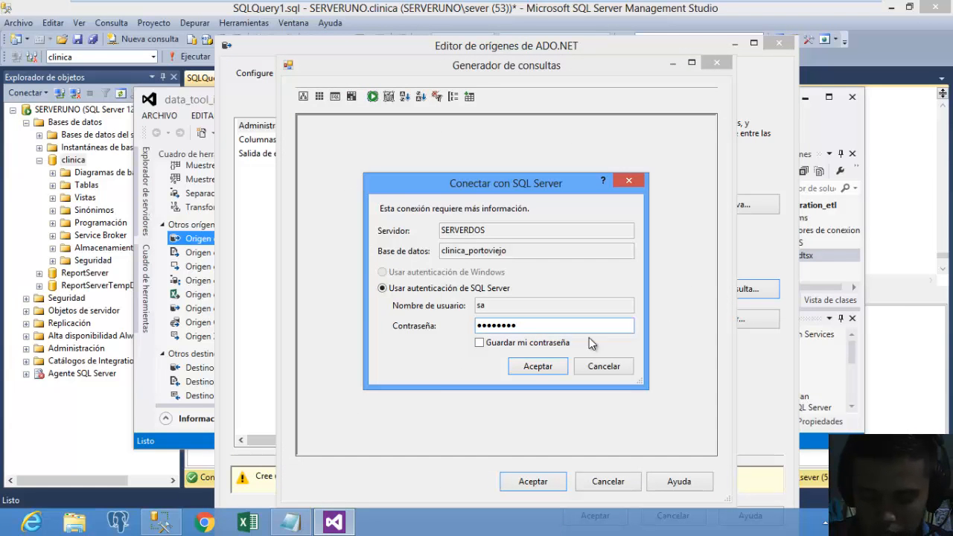
pyautogui.click(533, 365)
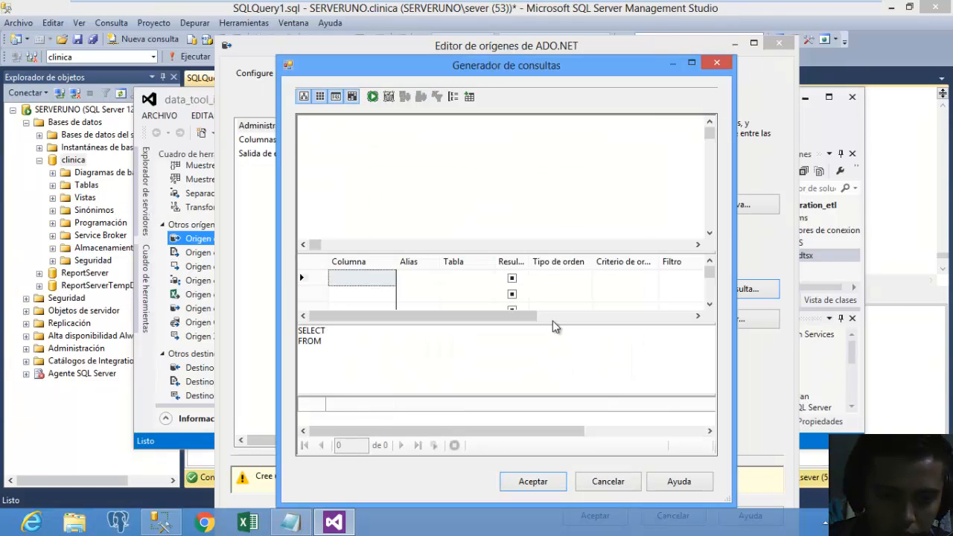
# Paste the per_sexo count query into the second source, run it, and accept it.
pyautogui.moveTo(325, 341); pyautogui.dragTo(238, 314)
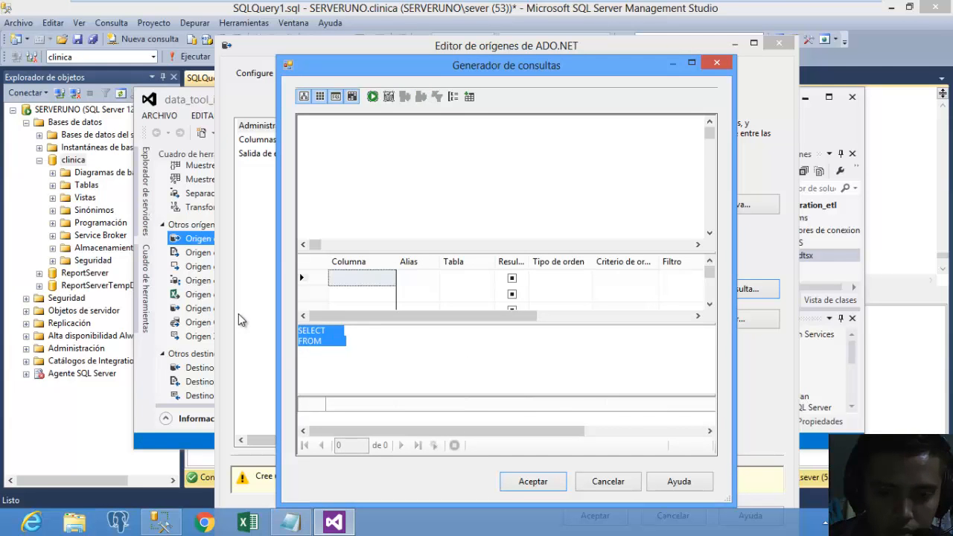
pyautogui.hotkey('ctrl', 'v')
pyautogui.click(373, 96)
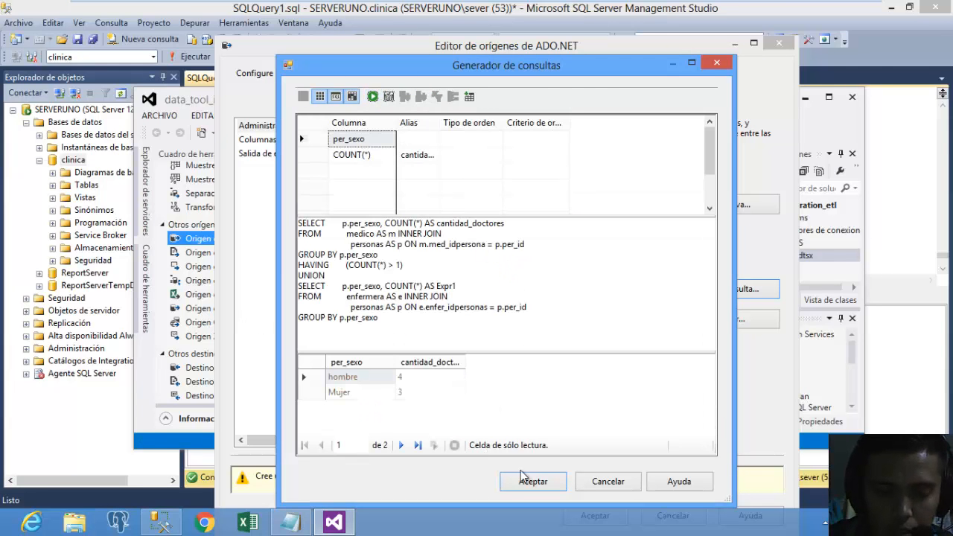
pyautogui.click(373, 381)
pyautogui.click(373, 391)
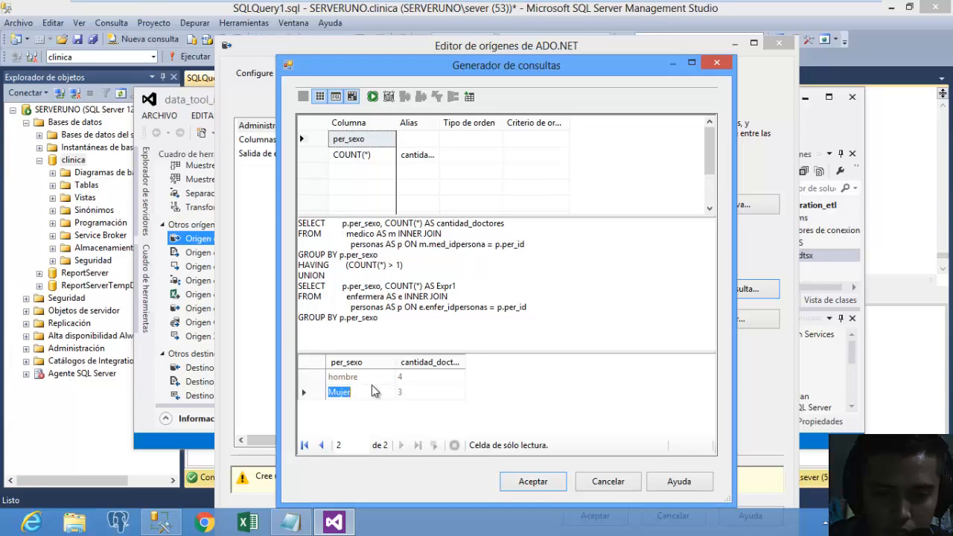
pyautogui.click(375, 377)
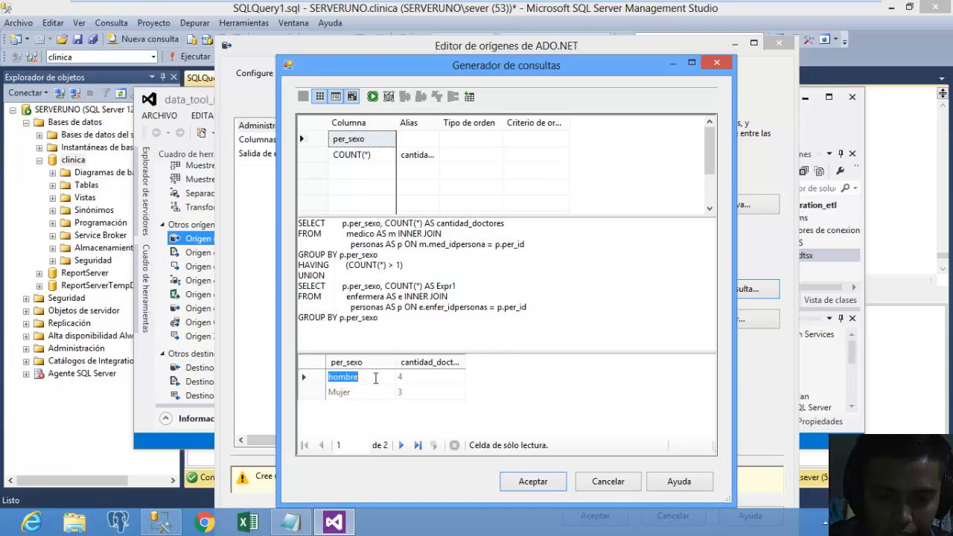
pyautogui.click(371, 393)
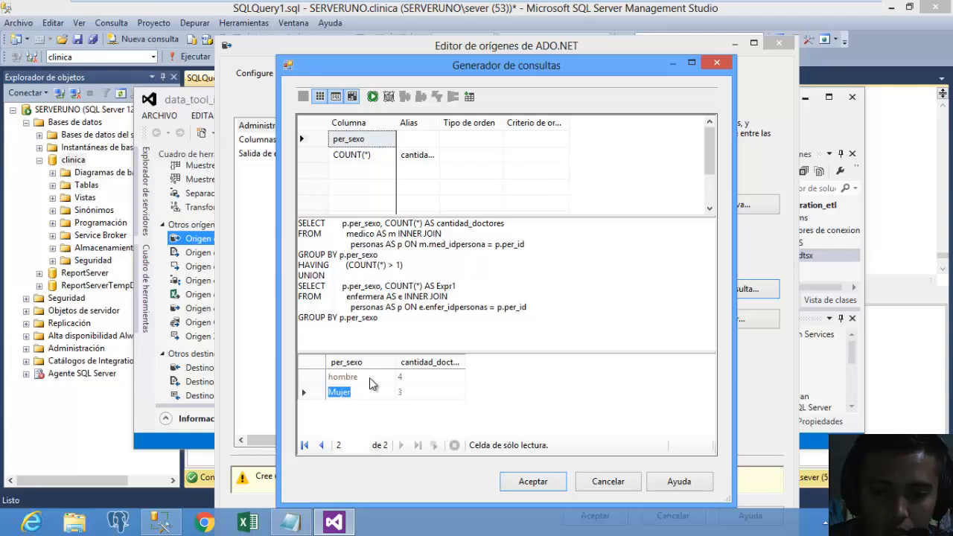
pyautogui.click(369, 378)
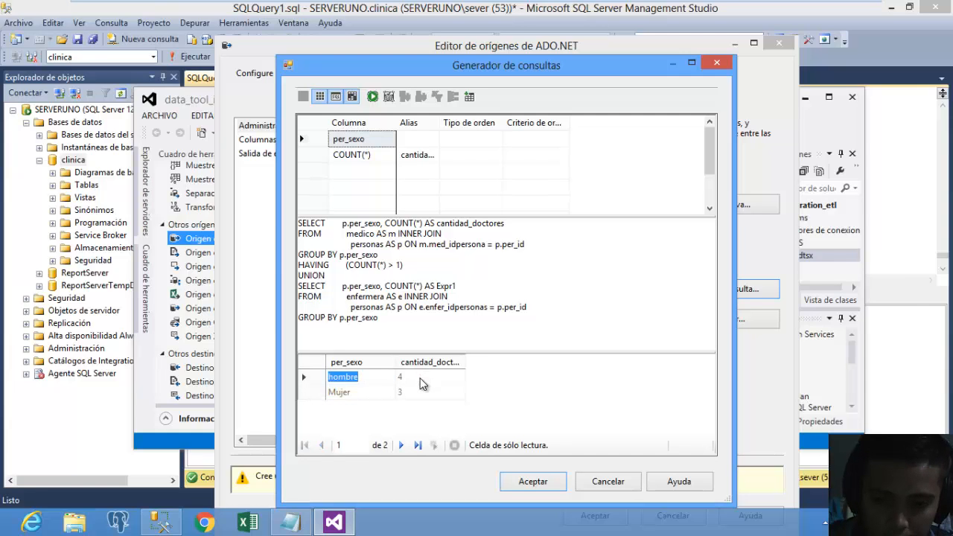
pyautogui.click(413, 376)
pyautogui.click(356, 377)
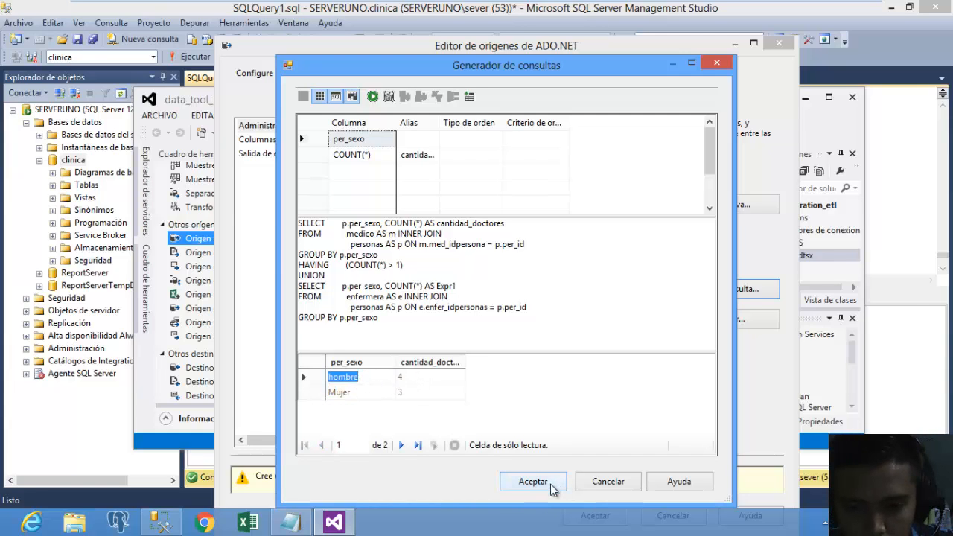
pyautogui.click(548, 484)
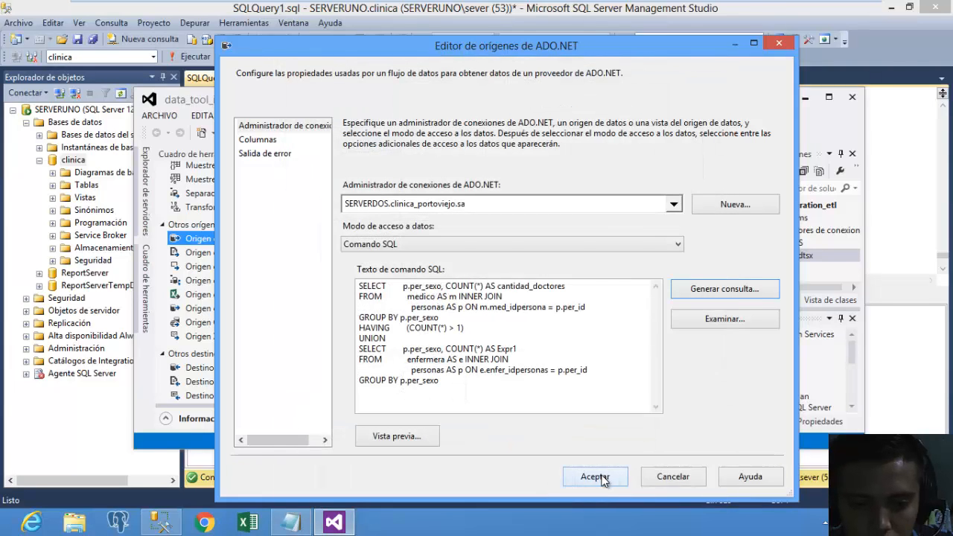
pyautogui.click(601, 480)
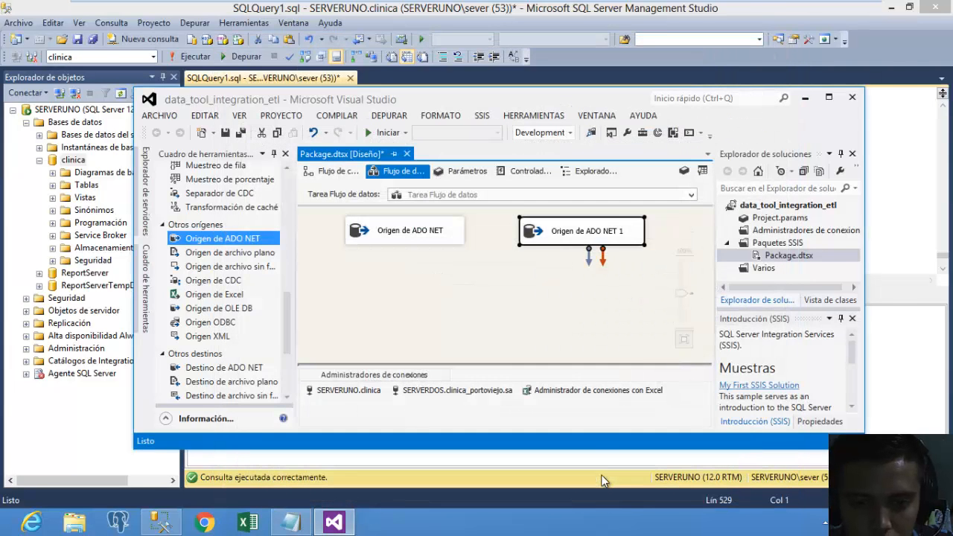
# Reopen Origen de ADO NET 1, check its columns, and preview rows hombre 4 and Mujer 3.
pyautogui.doubleClick(545, 243)
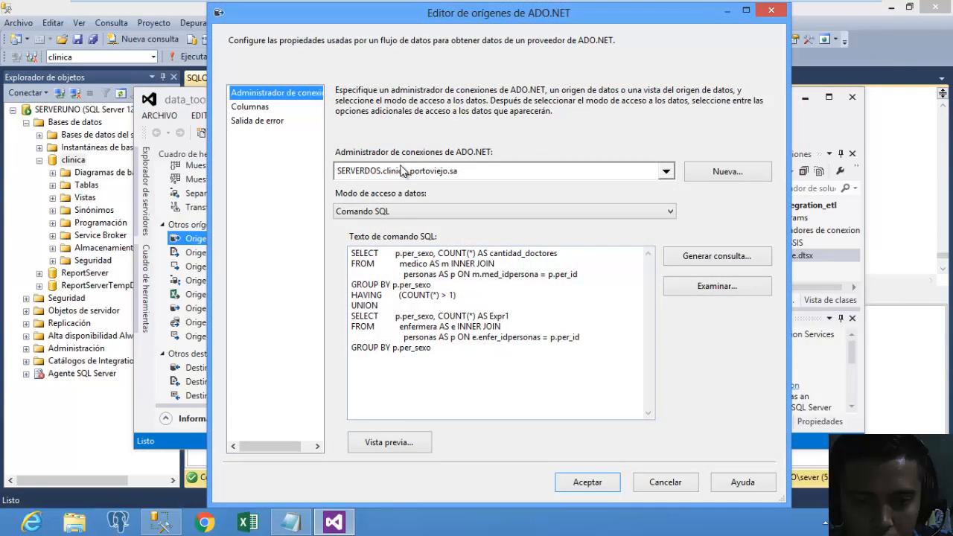
pyautogui.click(266, 104)
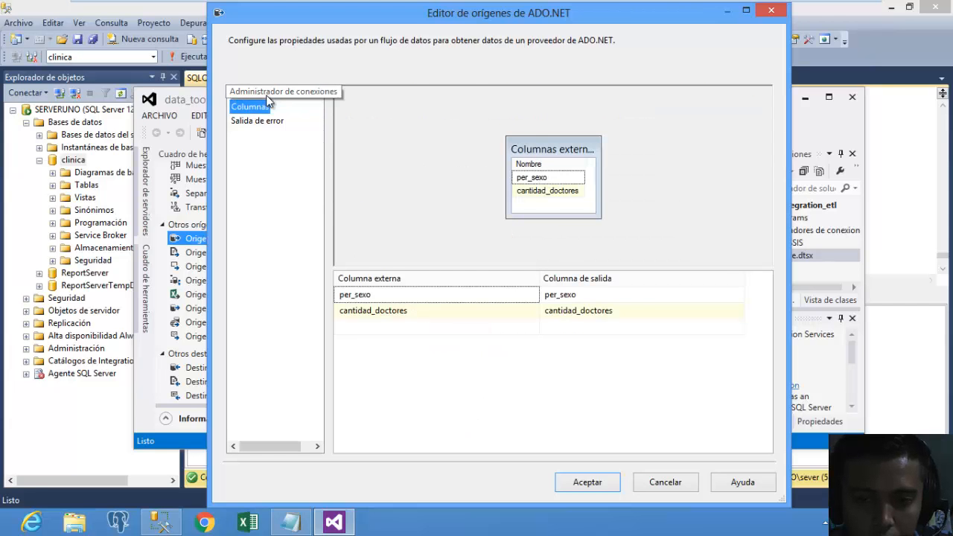
pyautogui.click(266, 93)
pyautogui.click(401, 450)
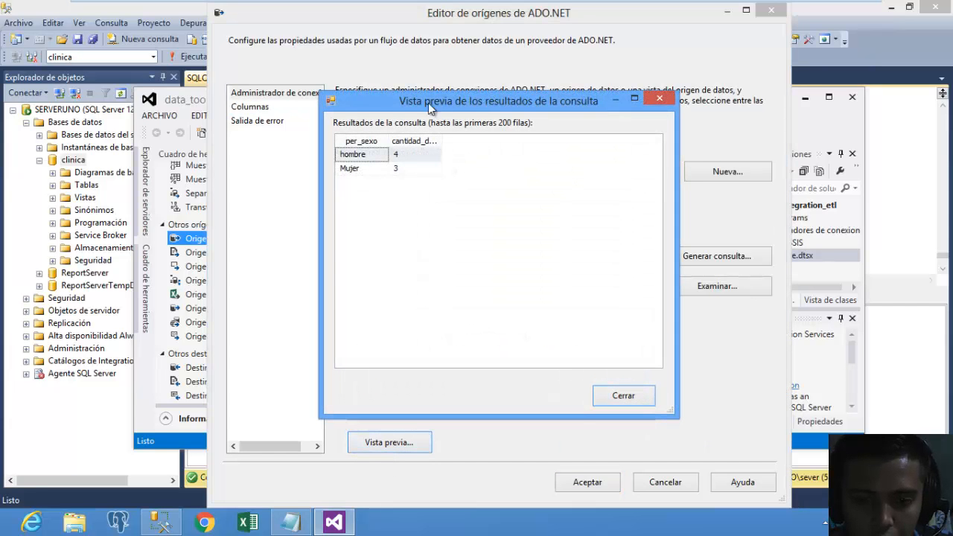
pyautogui.click(624, 395)
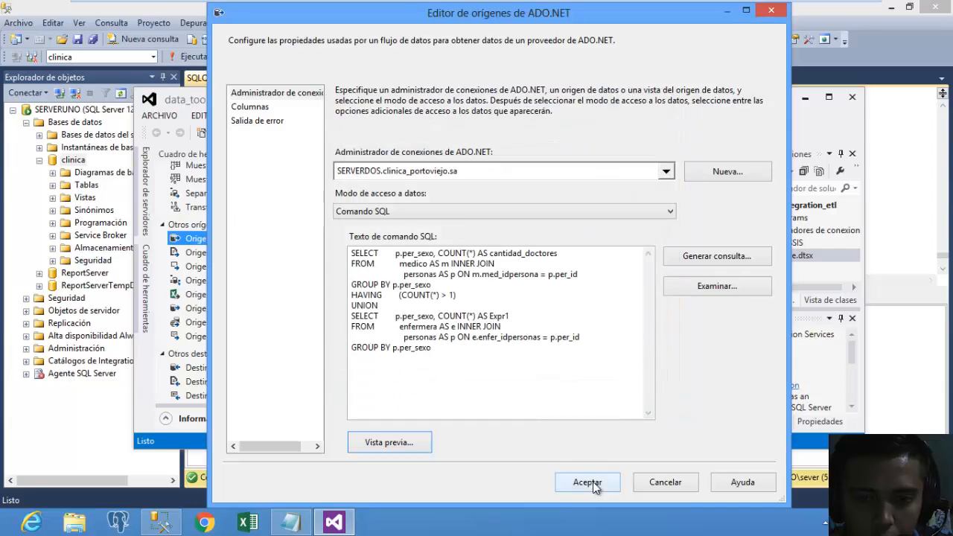
pyautogui.click(593, 482)
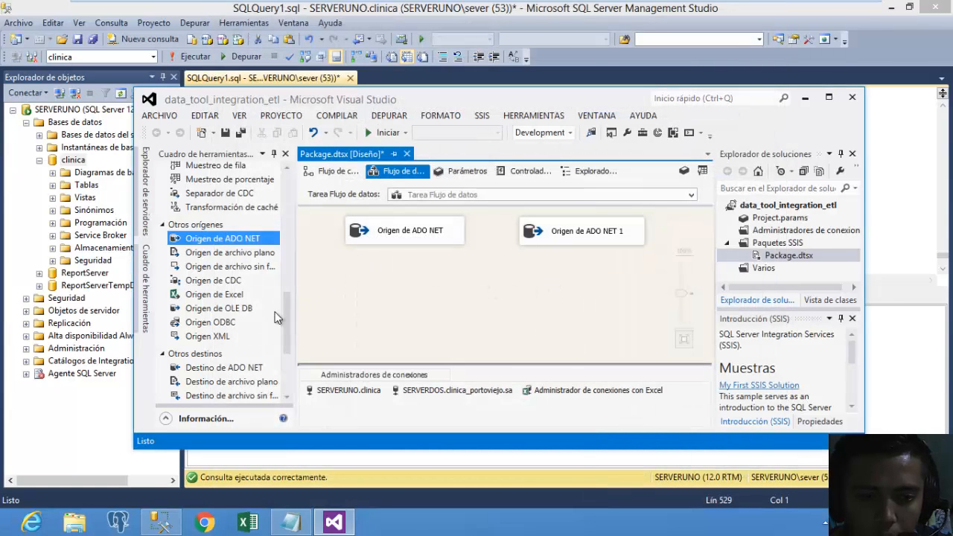
# Place a Unión de todo component below both ADO NET sources.
pyautogui.moveTo(283, 314); pyautogui.dragTo(290, 218)
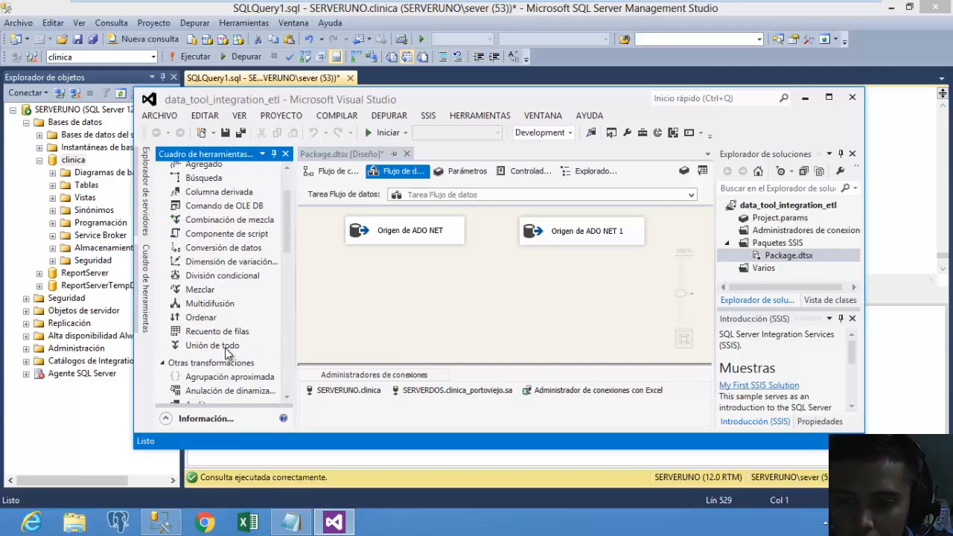
pyautogui.moveTo(227, 353); pyautogui.dragTo(414, 326)
pyautogui.moveTo(492, 283)
pyautogui.mouseDown()
pyautogui.moveTo(538, 291)
pyautogui.moveTo(483, 291)
pyautogui.mouseUp()
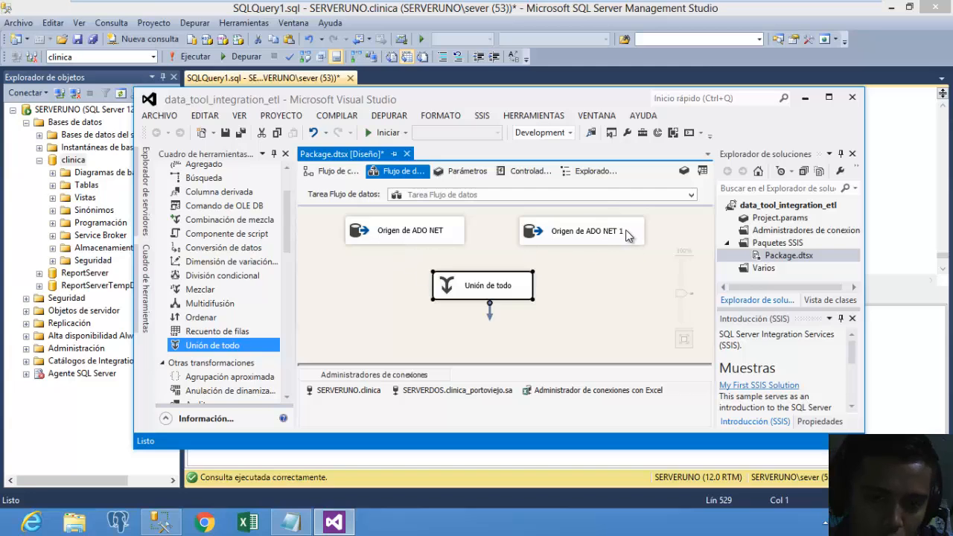
# Connect both ADO NET sources into Unión de todo and accept its per_sexo and cantidad_doctores mapping.
pyautogui.click(426, 236)
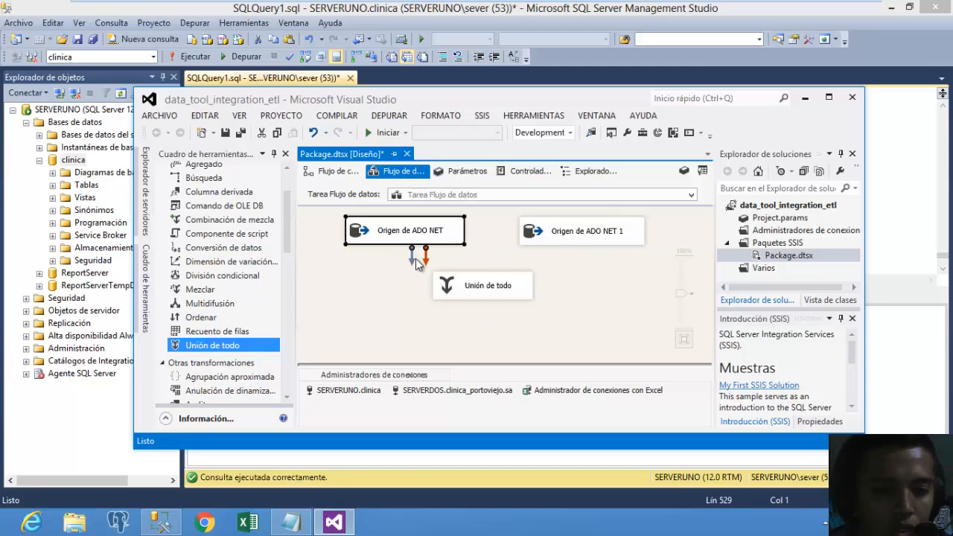
pyautogui.moveTo(416, 261); pyautogui.dragTo(467, 283)
pyautogui.click(582, 239)
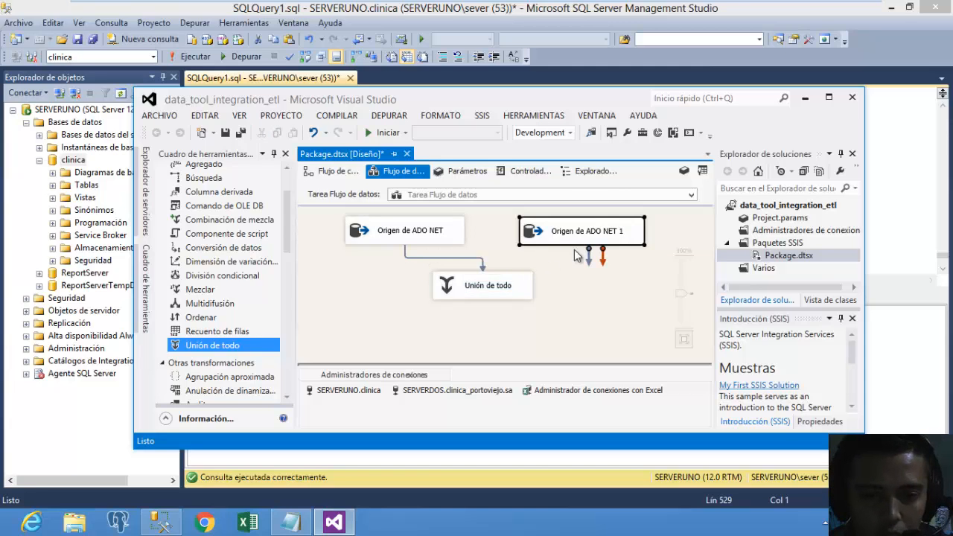
pyautogui.moveTo(587, 257); pyautogui.dragTo(502, 287)
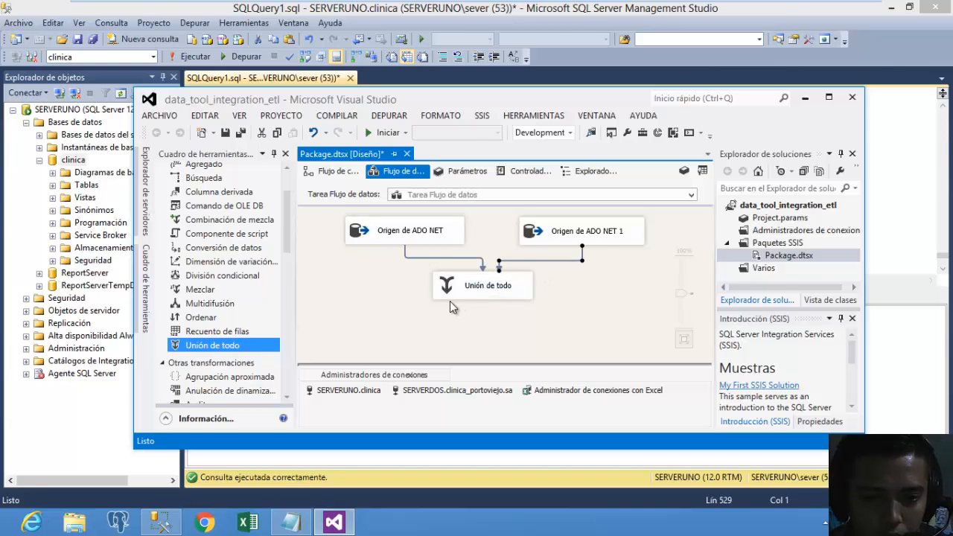
pyautogui.doubleClick(454, 292)
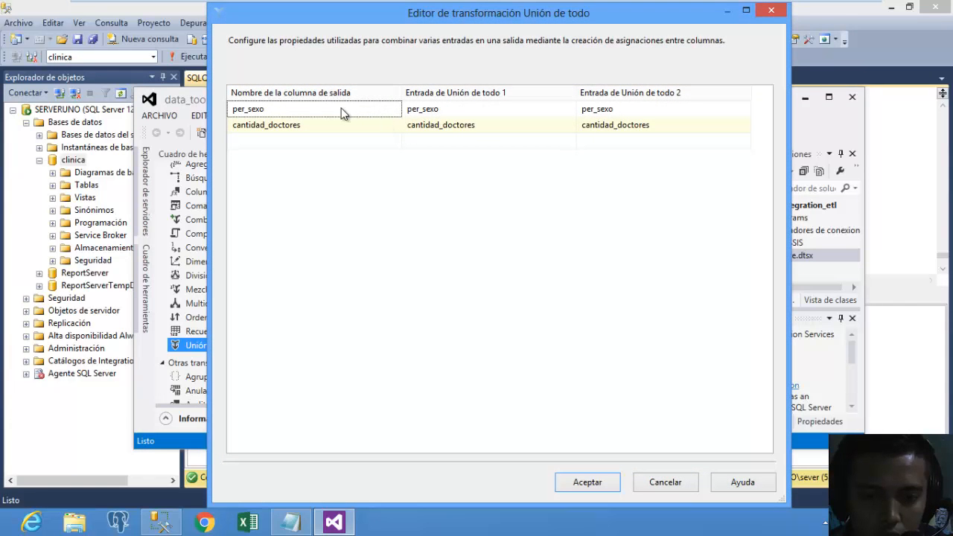
pyautogui.click(316, 109)
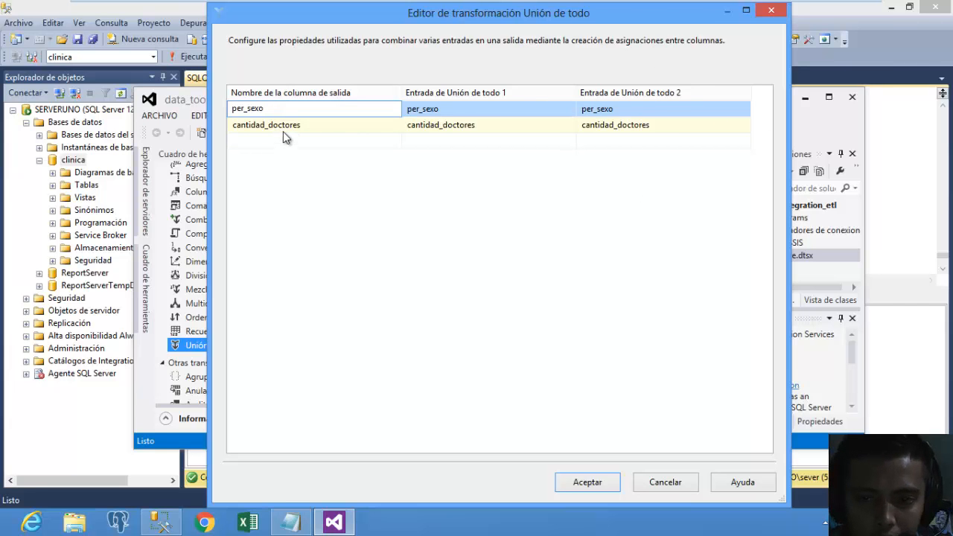
pyautogui.click(420, 335)
pyautogui.click(585, 483)
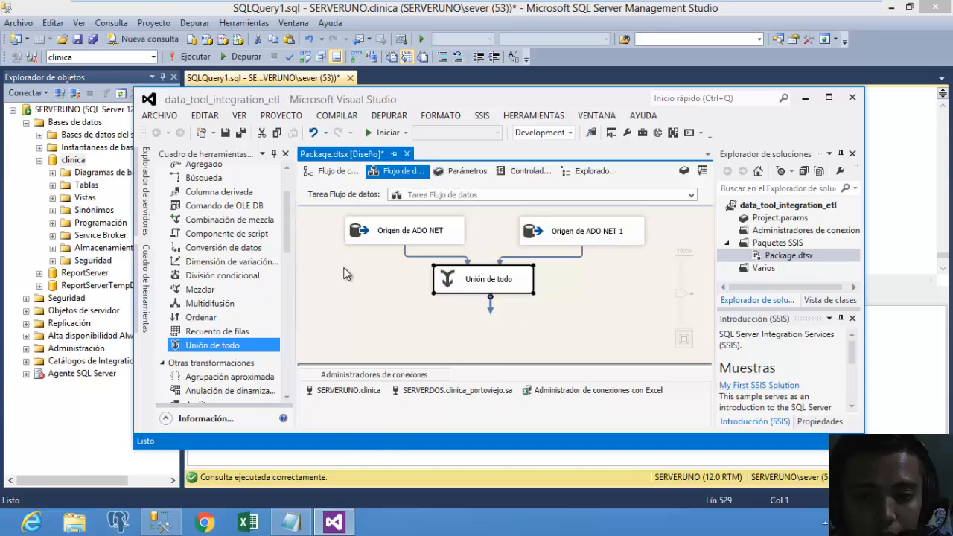
# Add a Conversión de datos below Unión de todo and connect Unión de todo into it.
pyautogui.click(288, 253)
pyautogui.moveTo(289, 252)
pyautogui.mouseDown()
pyautogui.moveTo(291, 231)
pyautogui.moveTo(295, 251)
pyautogui.mouseUp()
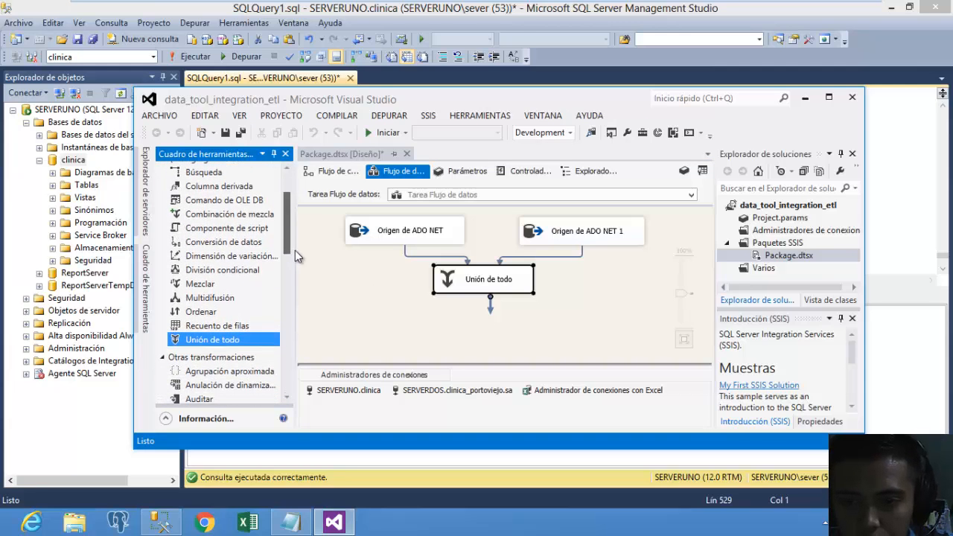
pyautogui.click(233, 245)
pyautogui.moveTo(229, 248); pyautogui.dragTo(428, 312)
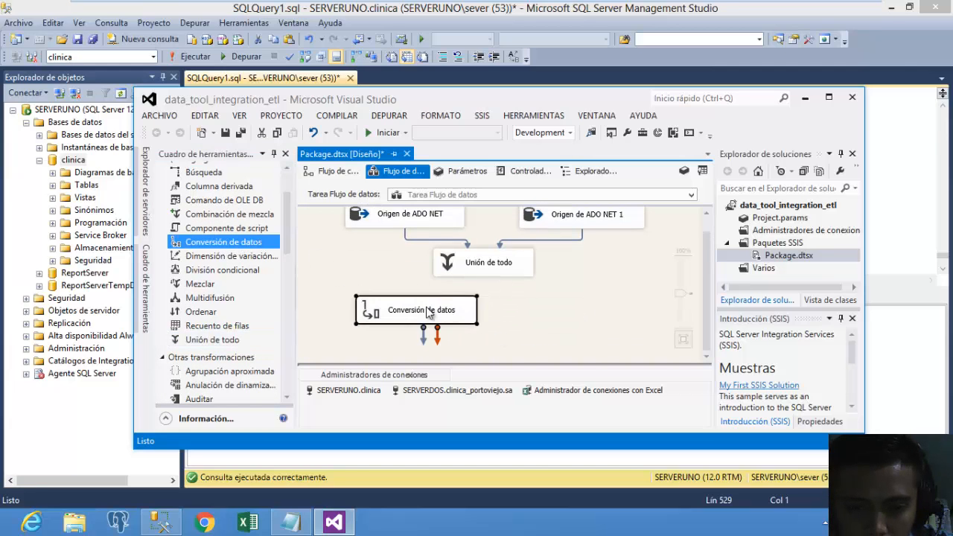
pyautogui.moveTo(702, 239); pyautogui.dragTo(703, 230)
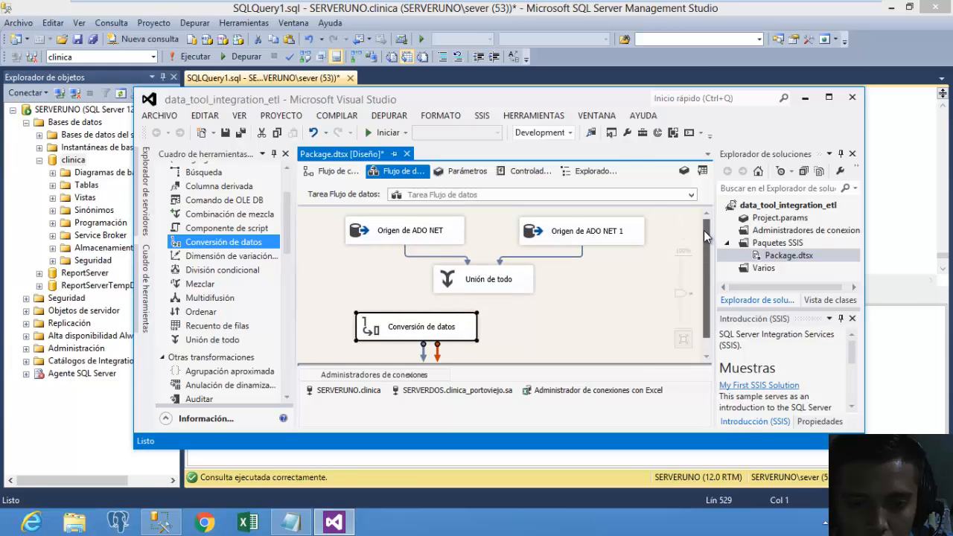
pyautogui.click(459, 287)
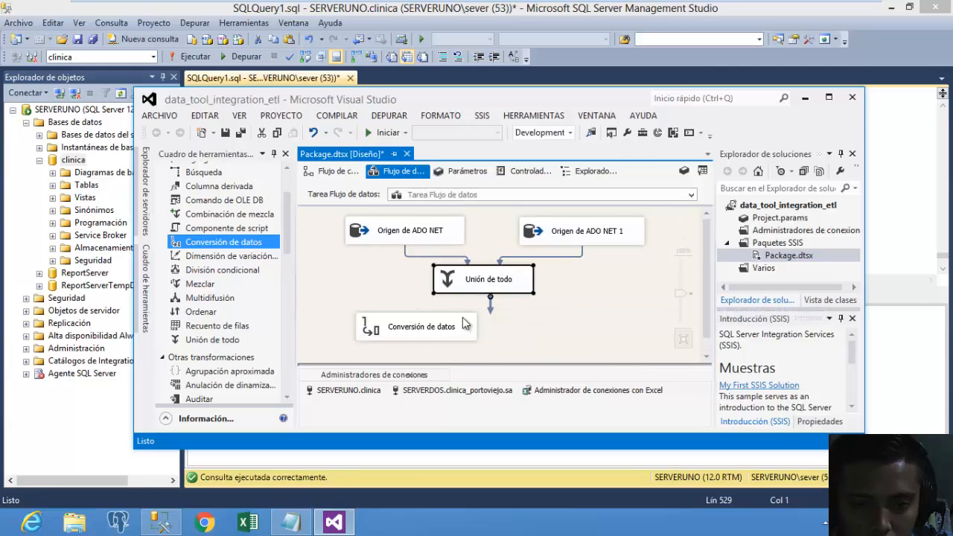
pyautogui.moveTo(491, 308); pyautogui.dragTo(428, 318)
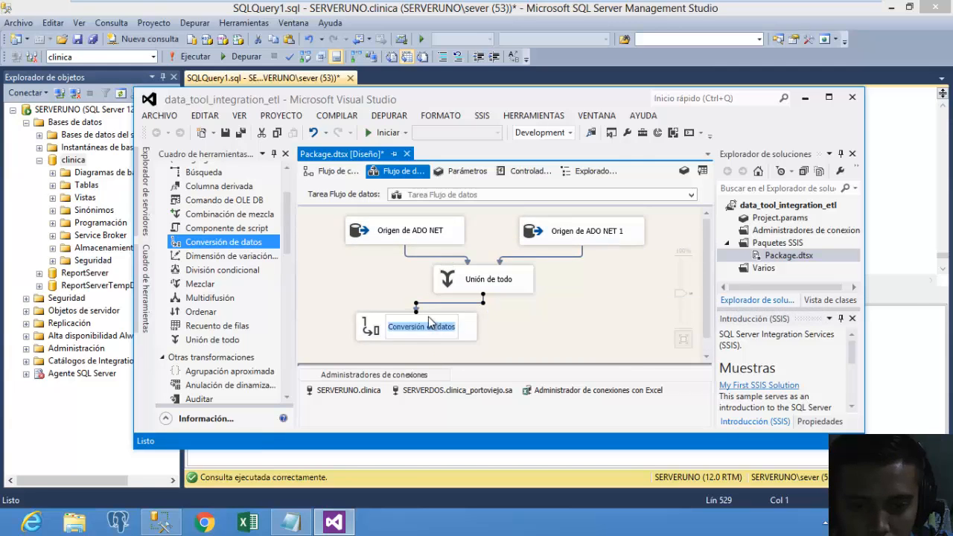
# Convert per_sexo and cantidad_doctores, naming the output aliases sexo and cant_doctores.
pyautogui.click(365, 328)
pyautogui.doubleClick(366, 331)
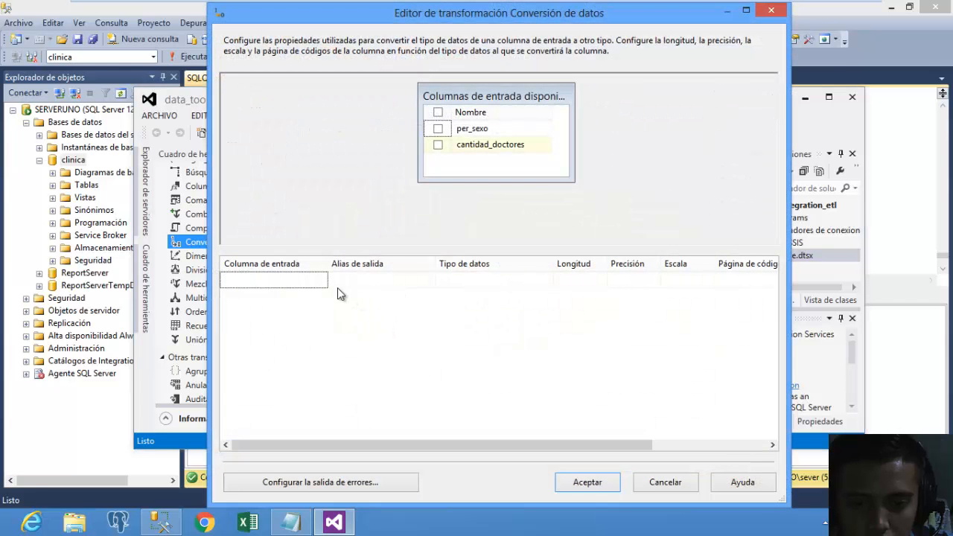
pyautogui.click(437, 129)
pyautogui.click(438, 145)
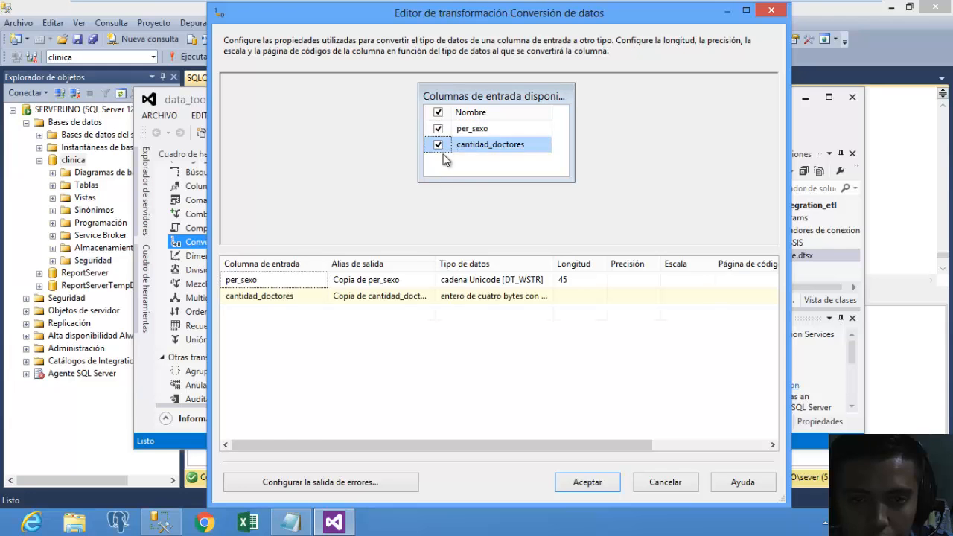
pyautogui.click(409, 280)
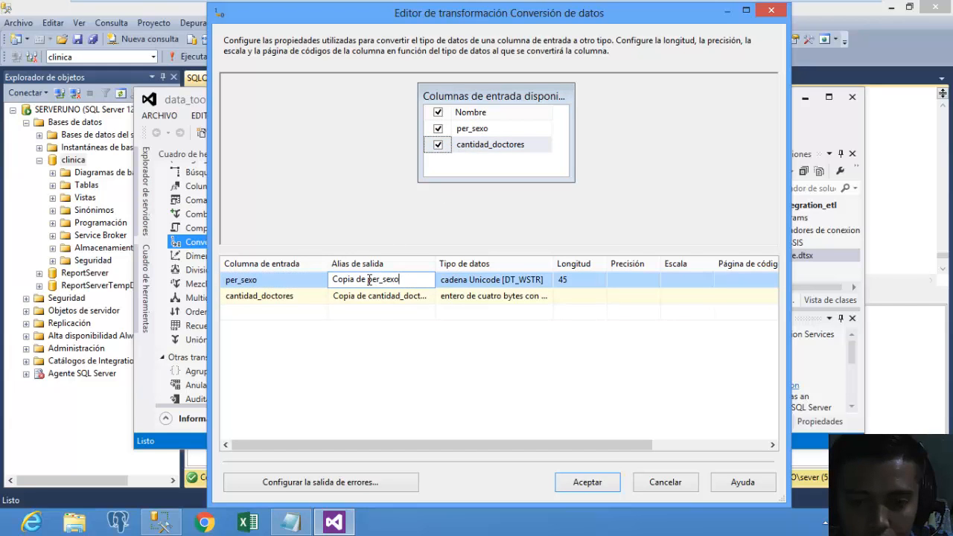
pyautogui.press('BackSpace')
pyautogui.press('BackSpace')
pyautogui.press('BackSpace')
pyautogui.press('BackSpace')
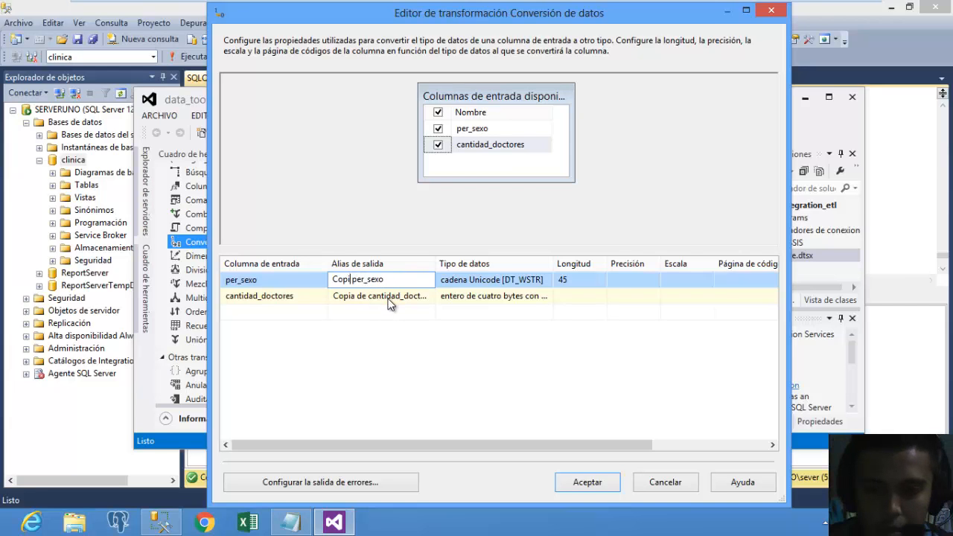
pyautogui.press('BackSpace')
pyautogui.press('BackSpace')
pyautogui.press('BackSpace')
pyautogui.press('BackSpace')
pyautogui.press('Delete')
pyautogui.press('Delete')
pyautogui.press('Delete')
pyautogui.press('Delete')
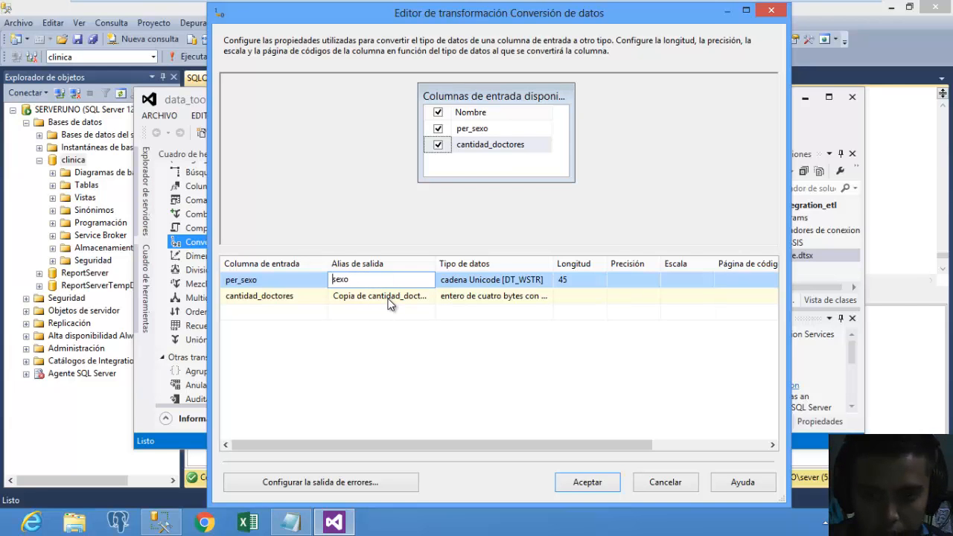
pyautogui.click(388, 298)
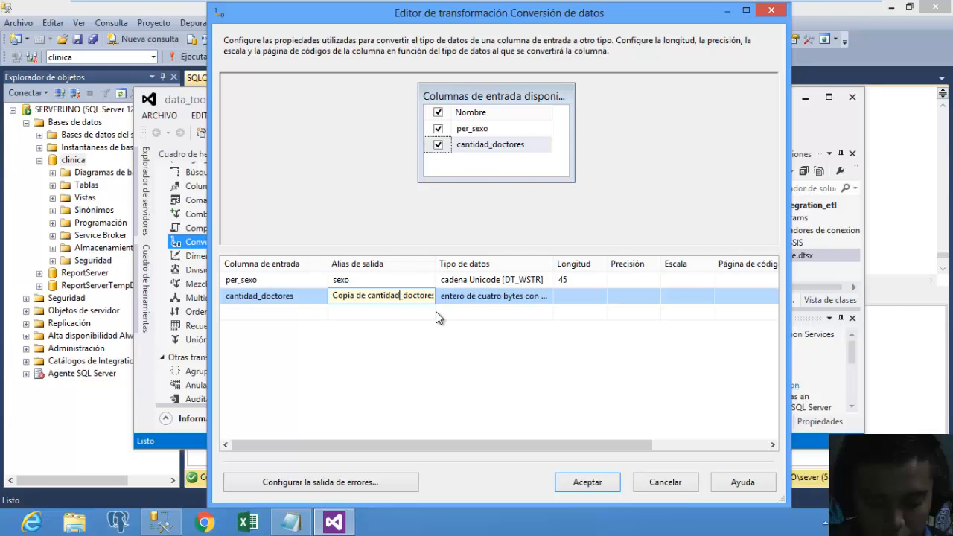
pyautogui.press('BackSpace')
pyautogui.press('BackSpace')
pyautogui.press('BackSpace')
pyautogui.press('BackSpace')
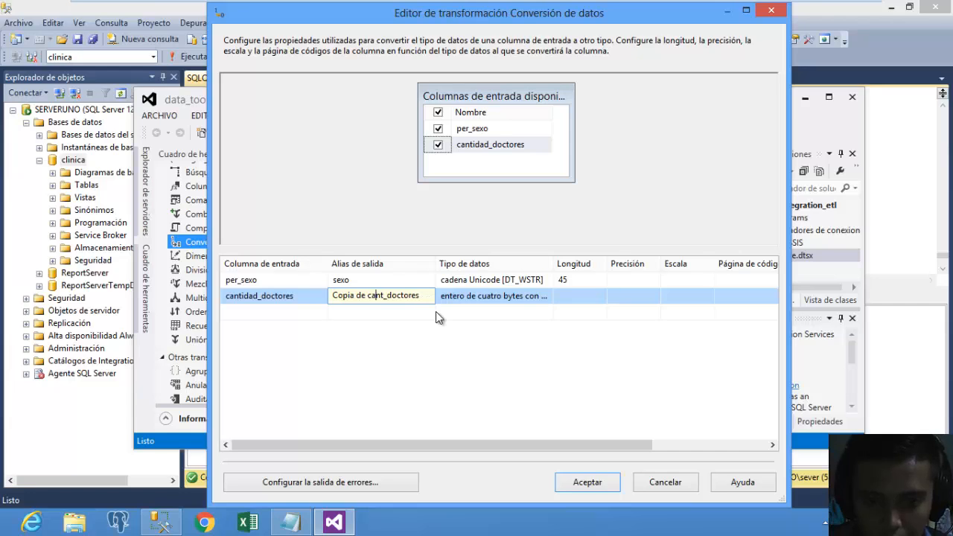
pyautogui.press('Left')
pyautogui.press('Left')
pyautogui.press('BackSpace')
pyautogui.press('BackSpace')
pyautogui.press('BackSpace')
pyautogui.press('BackSpace')
pyautogui.press('BackSpace')
pyautogui.press('BackSpace')
pyautogui.press('BackSpace')
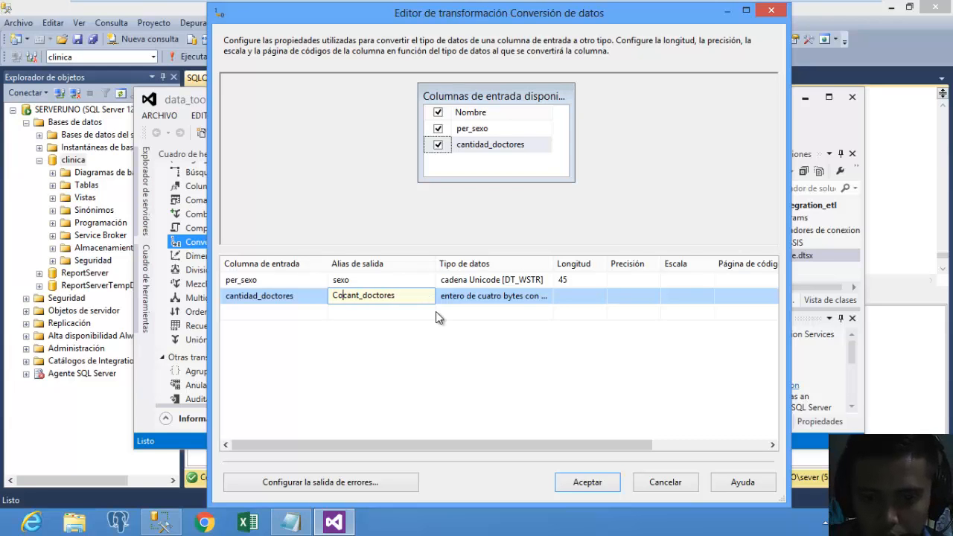
pyautogui.press('BackSpace')
pyautogui.press('BackSpace')
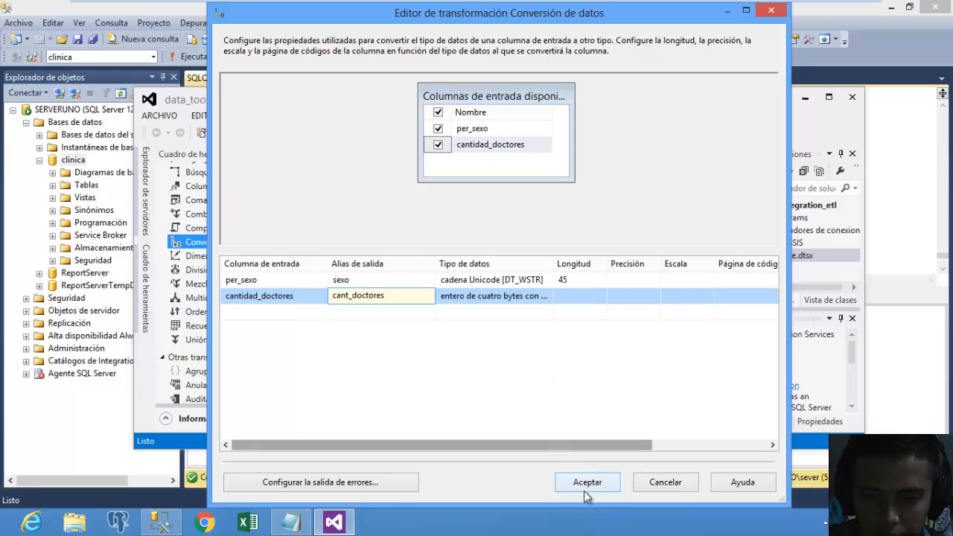
pyautogui.click(584, 487)
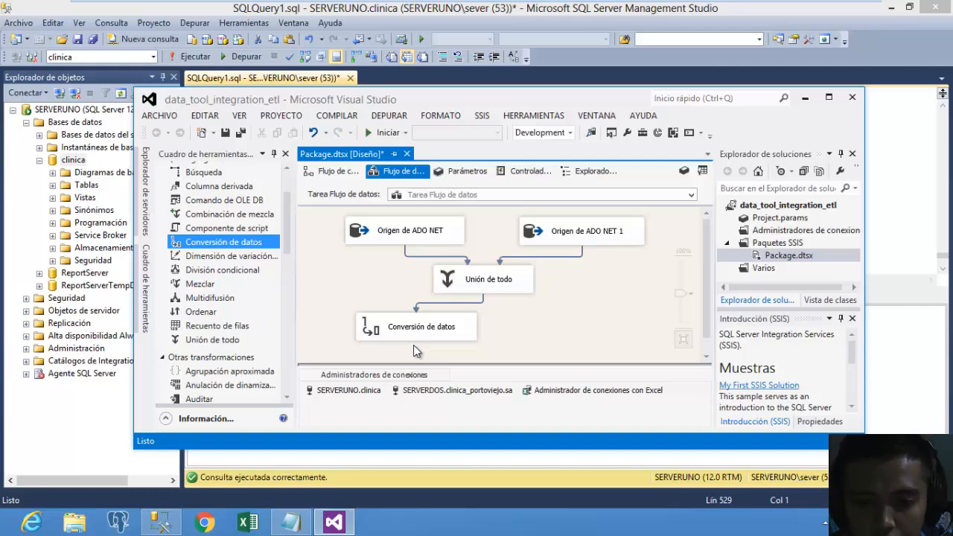
# Reconfirm the Excel connection settings and place a Destino de Excel right of the data conversion.
pyautogui.doubleClick(567, 391)
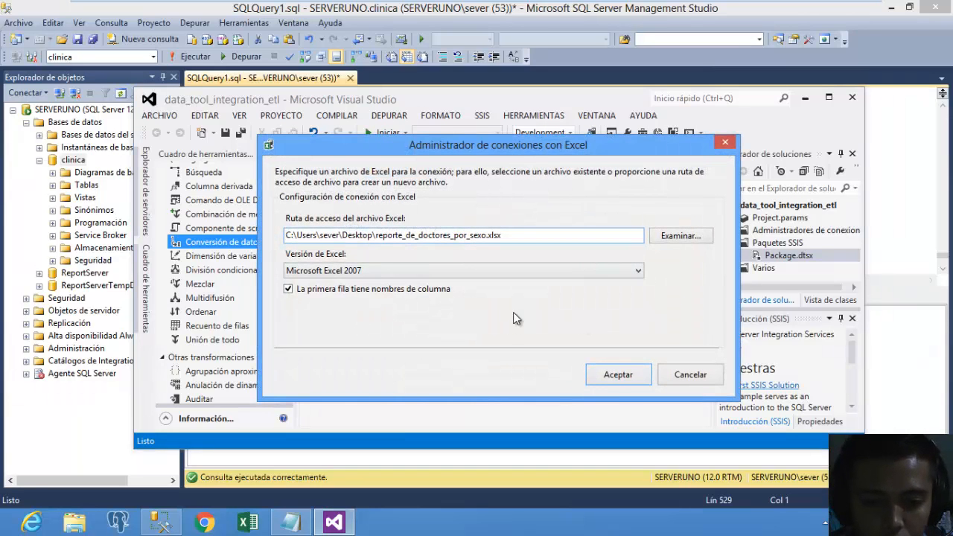
pyautogui.click(617, 375)
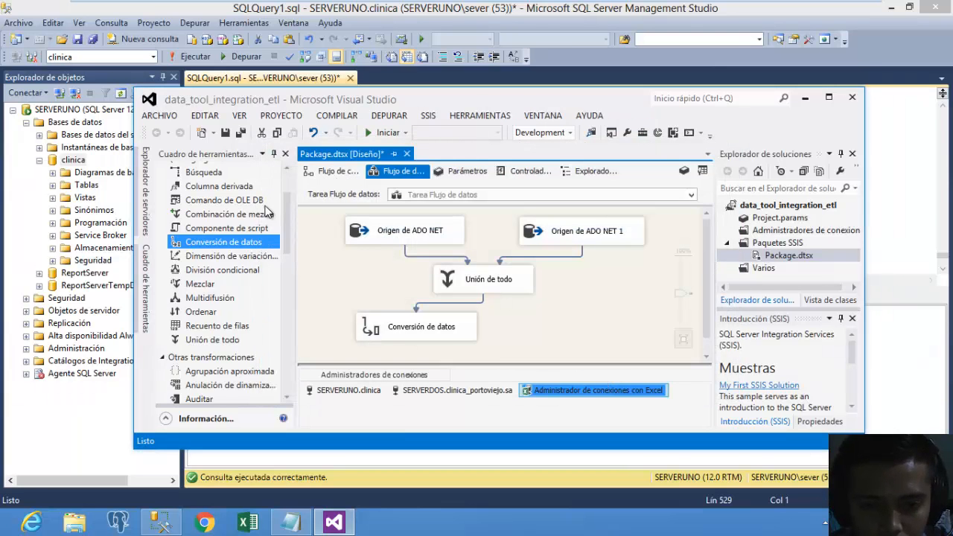
pyautogui.moveTo(287, 246); pyautogui.dragTo(283, 331)
pyautogui.scroll(-3, 284, 335)
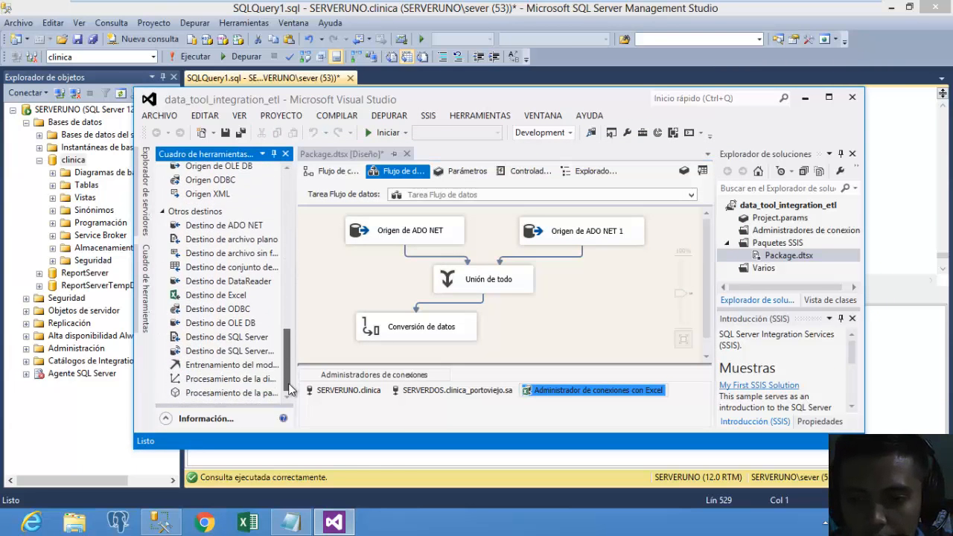
pyautogui.moveTo(222, 297); pyautogui.dragTo(492, 316)
pyautogui.moveTo(581, 332)
pyautogui.mouseDown()
pyautogui.moveTo(597, 318)
pyautogui.moveTo(620, 323)
pyautogui.moveTo(589, 326)
pyautogui.mouseUp()
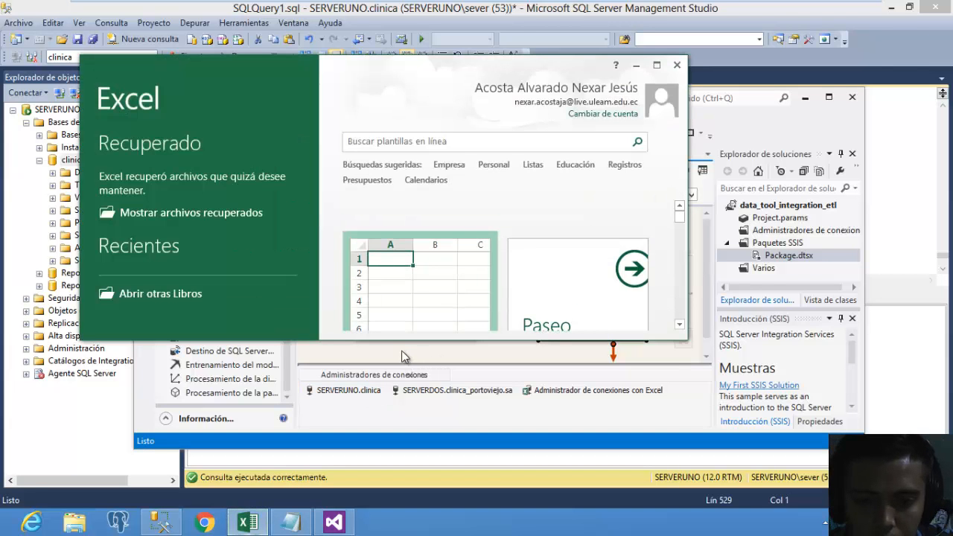
# Create a blank Excel workbook, then check the Unión de todo columns in Visual Studio.
pyautogui.click(469, 297)
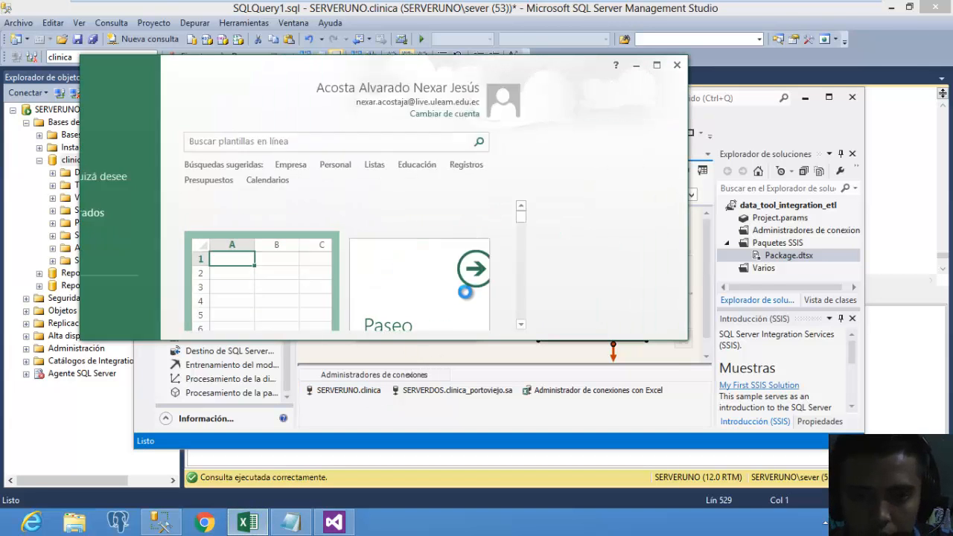
pyautogui.click(639, 69)
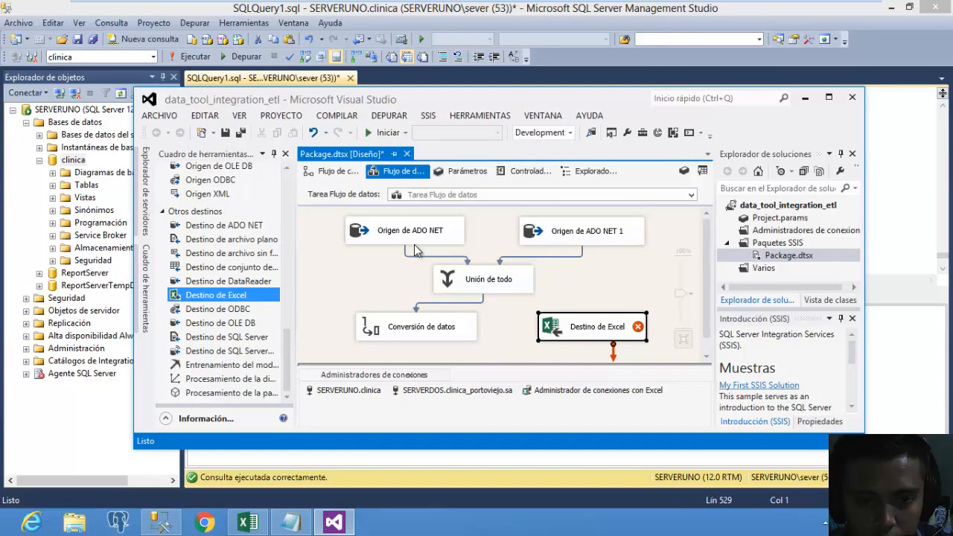
pyautogui.doubleClick(465, 292)
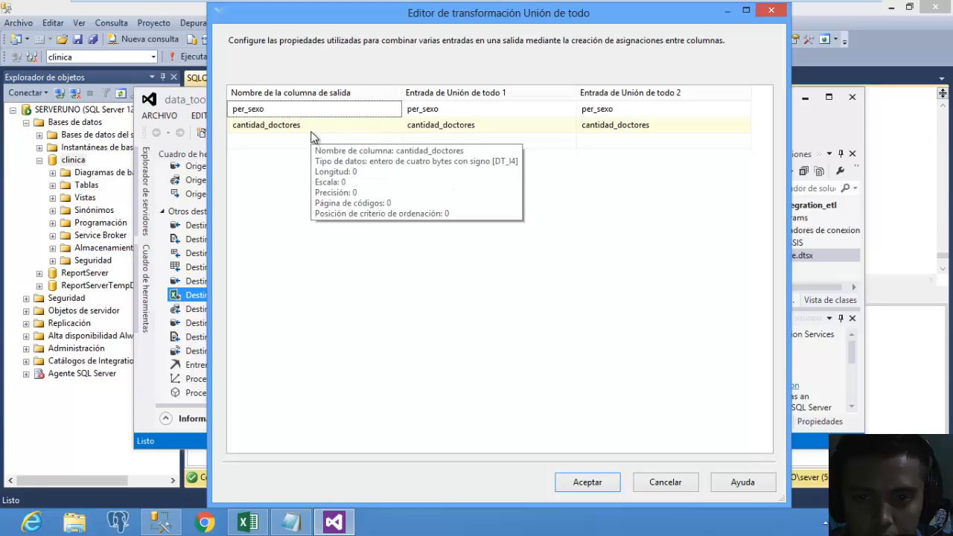
pyautogui.click(772, 11)
# Maximize the Excel workbook, close the document recovery pane, and select A1:B5.
pyautogui.click(248, 522)
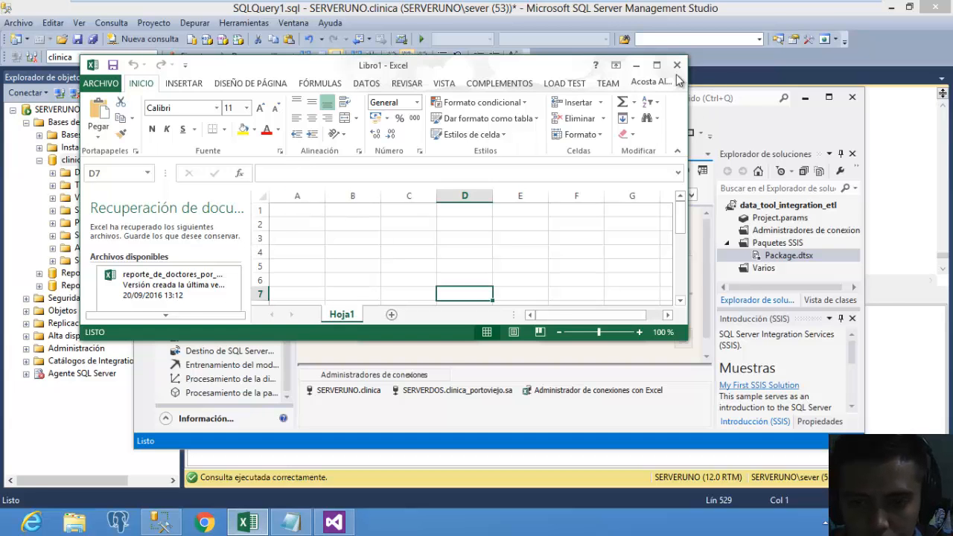
pyautogui.click(656, 65)
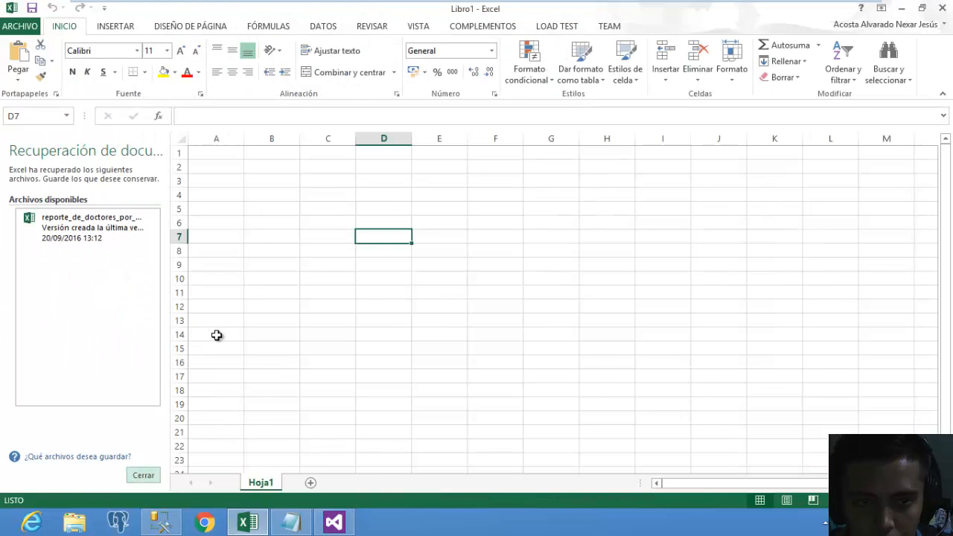
pyautogui.click(49, 152)
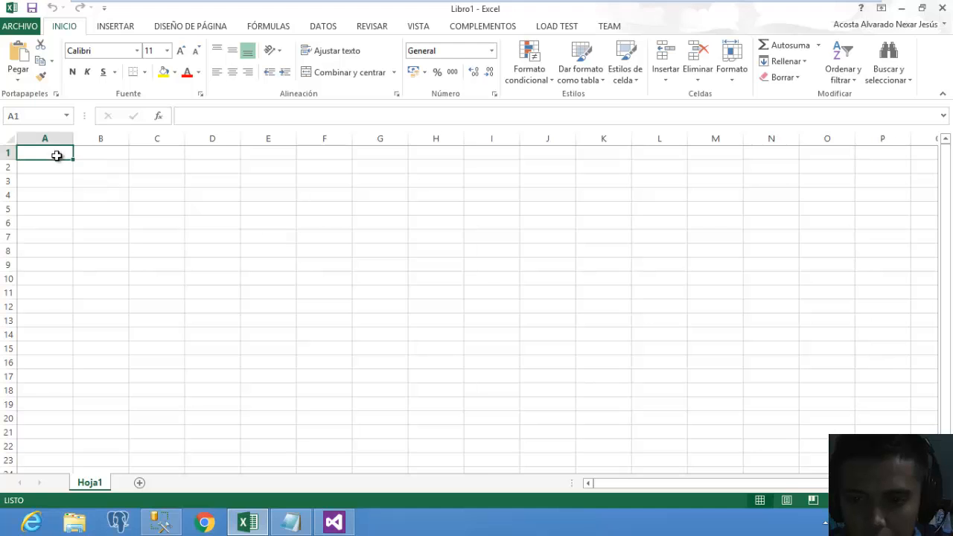
pyautogui.moveTo(57, 155); pyautogui.dragTo(97, 222)
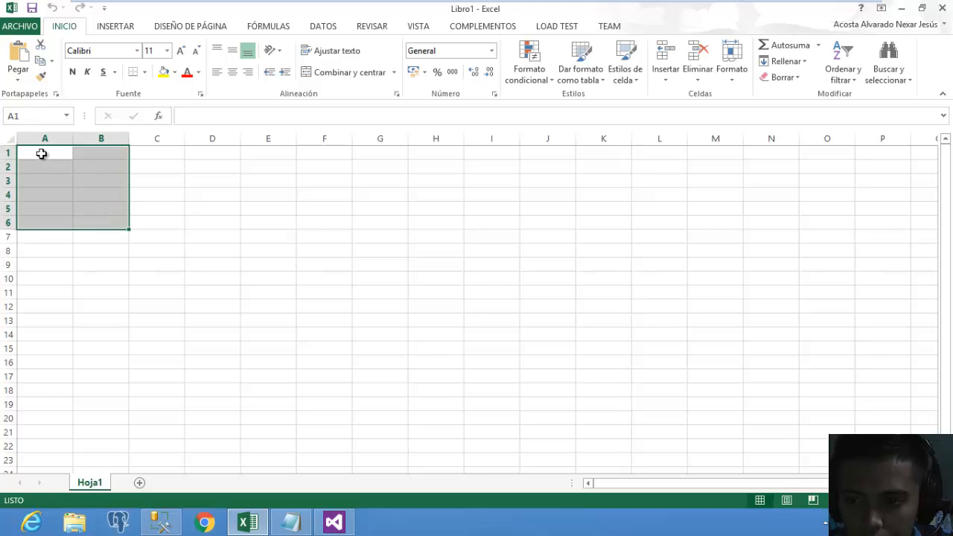
# Insert a table over the selected A1:B5 range.
pyautogui.click(123, 28)
pyautogui.click(96, 66)
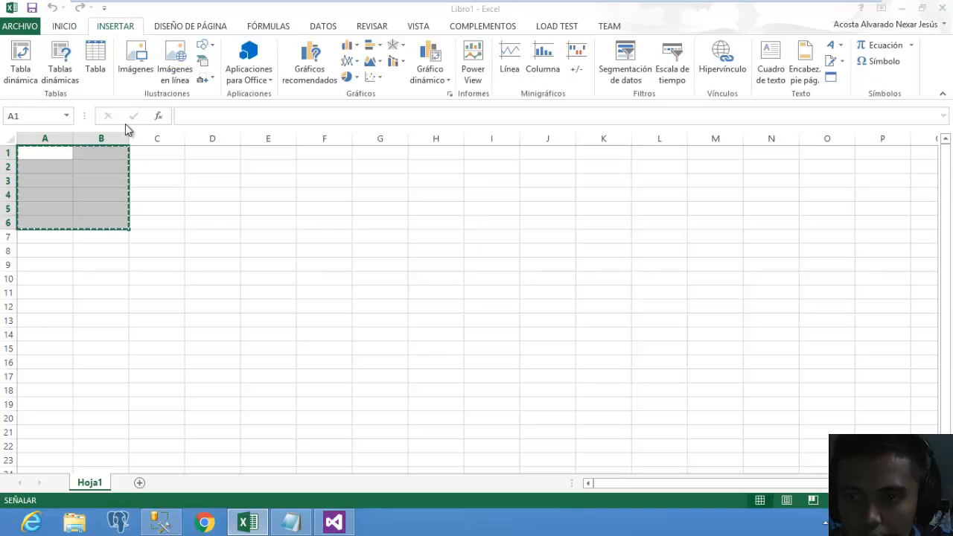
pyautogui.click(384, 231)
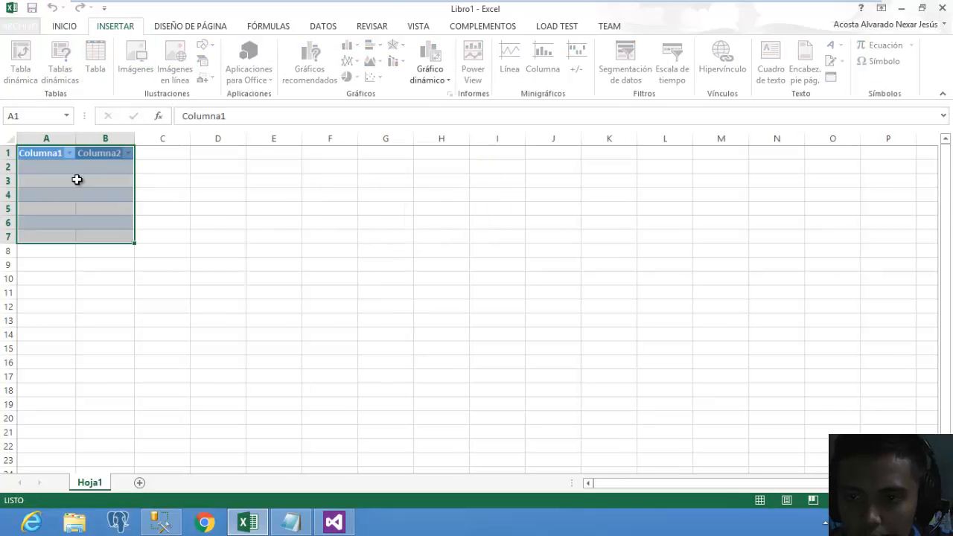
# Rename the table headers to sexo and cant_doctores and widen column B to fit.
pyautogui.click(44, 154)
pyautogui.doubleClick(44, 154)
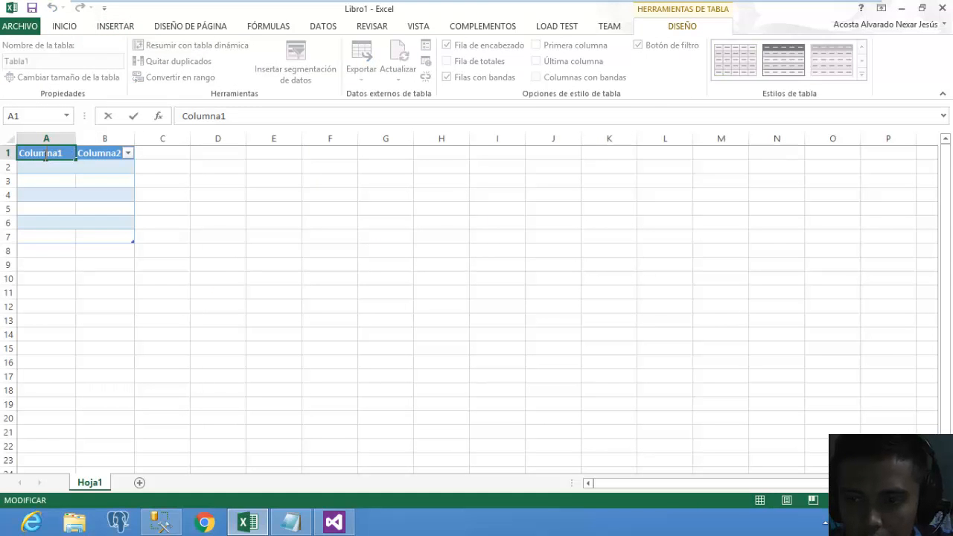
pyautogui.press('Delete')
pyautogui.press('Delete')
pyautogui.press('Delete')
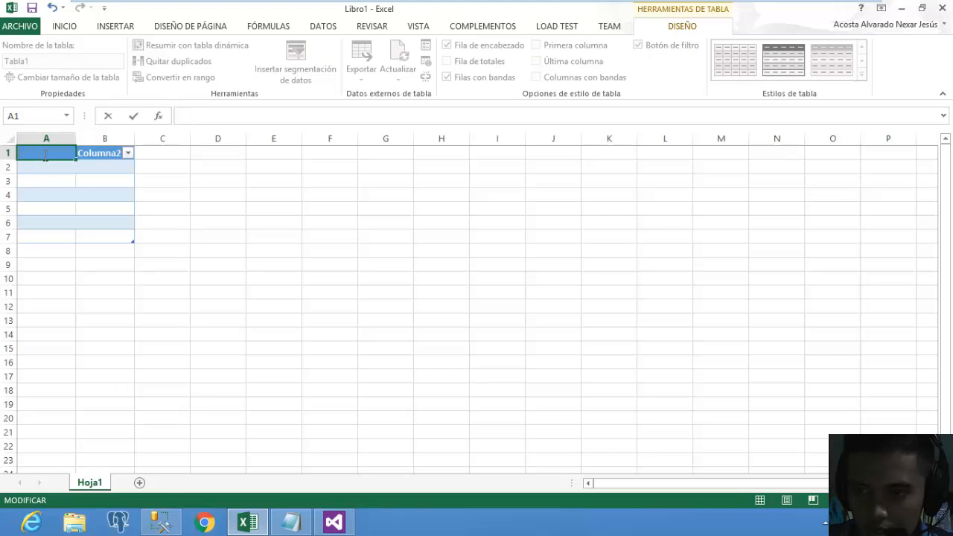
pyautogui.click(93, 155)
pyautogui.doubleClick(94, 155)
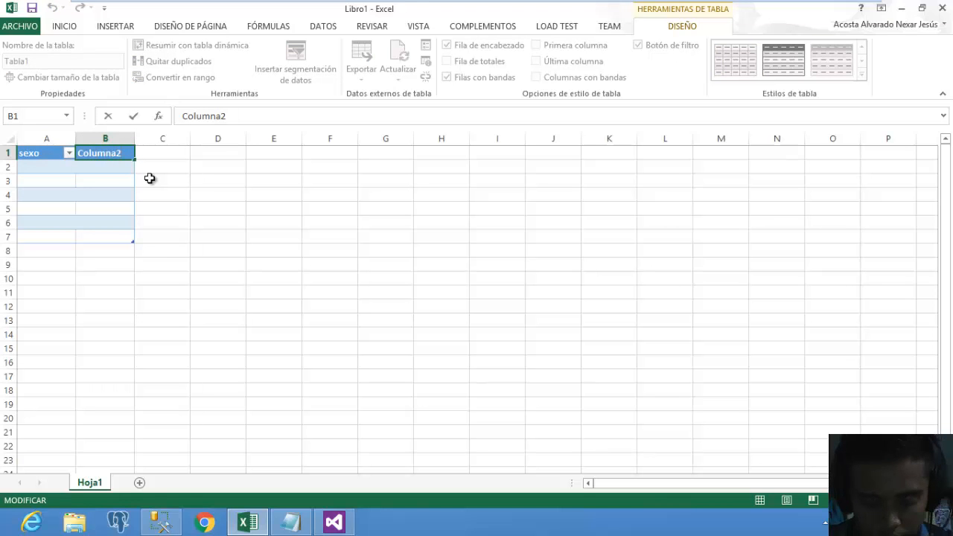
pyautogui.press('BackSpace')
pyautogui.press('BackSpace')
pyautogui.press('BackSpace')
pyautogui.press('BackSpace')
pyautogui.press('BackSpace')
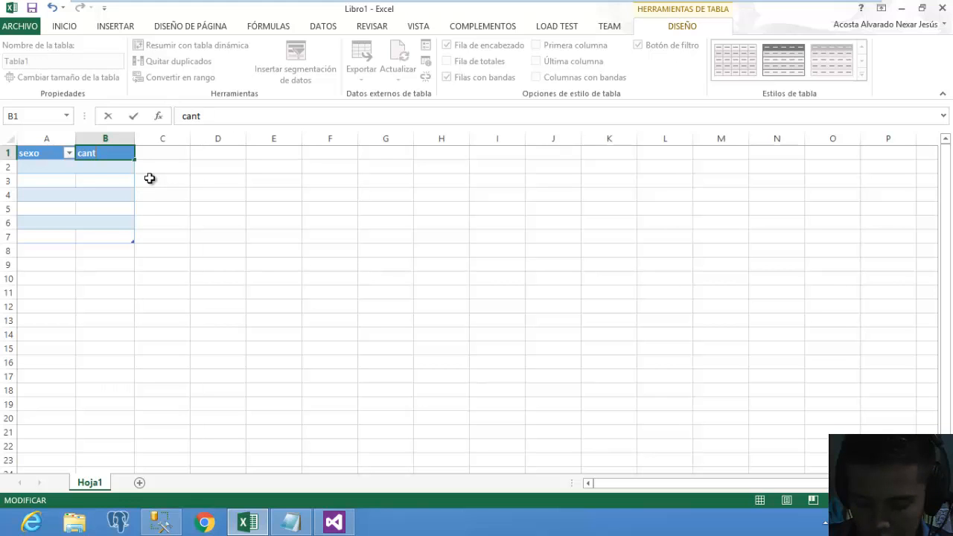
pyautogui.write('cant_doctores')
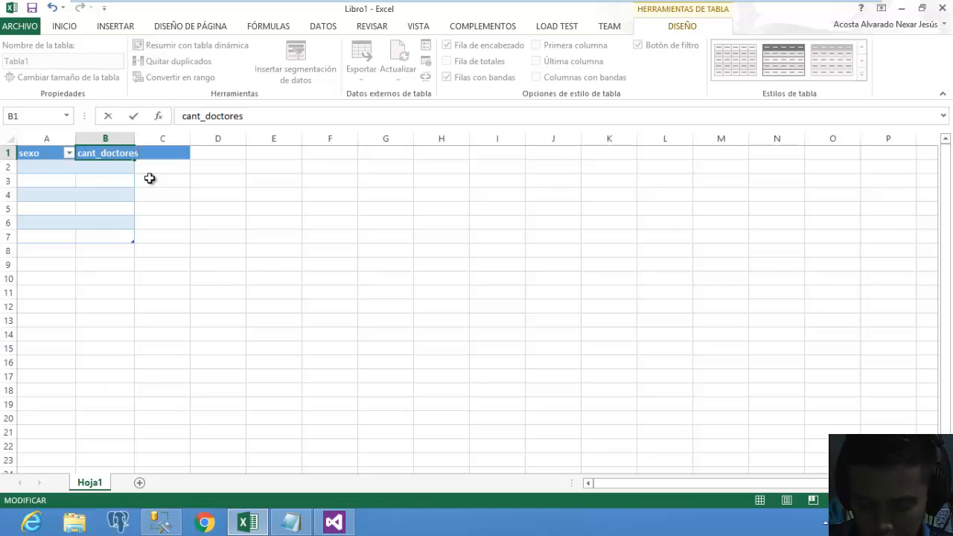
pyautogui.click(100, 279)
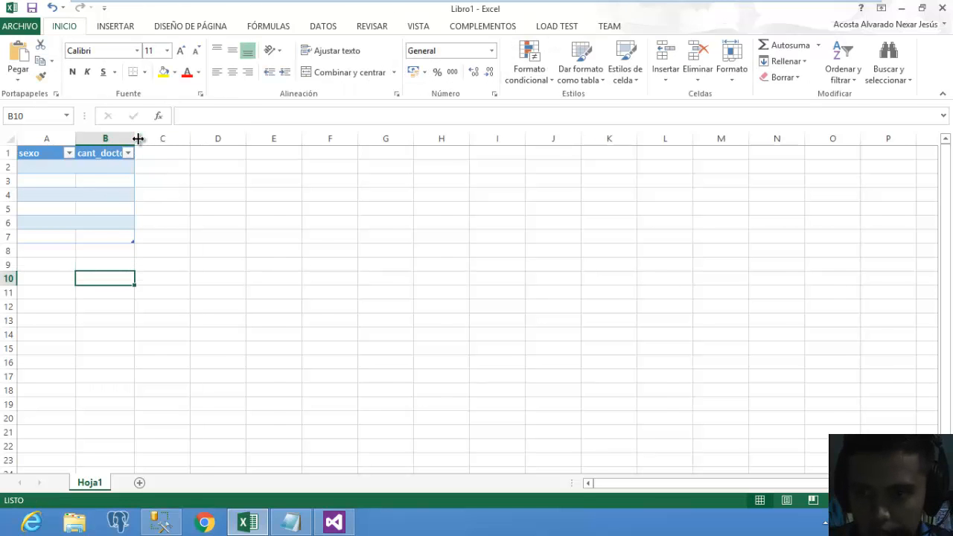
pyautogui.moveTo(136, 139); pyautogui.dragTo(163, 139)
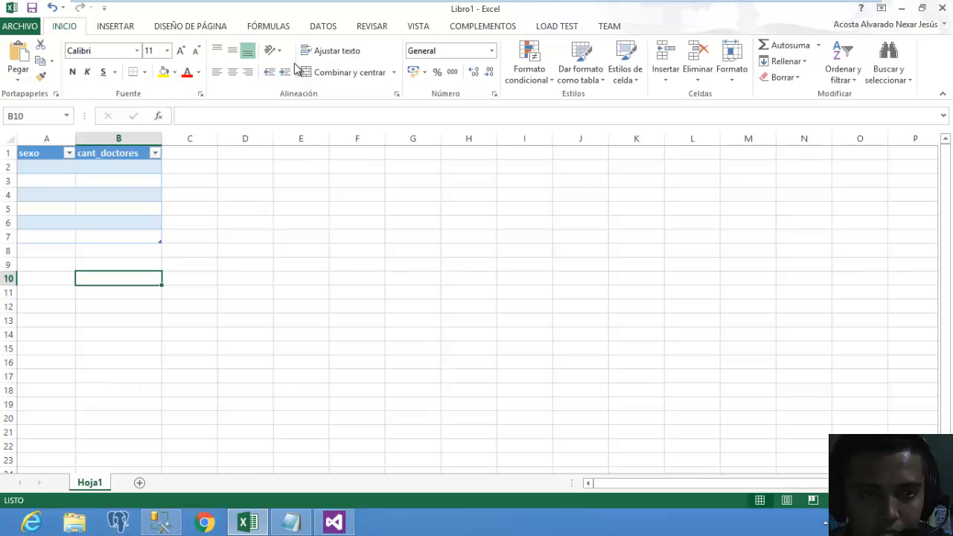
# Save the workbook to the Desktop as reporte_de_doctores_por_sexo, replacing the existing file.
pyautogui.click(20, 27)
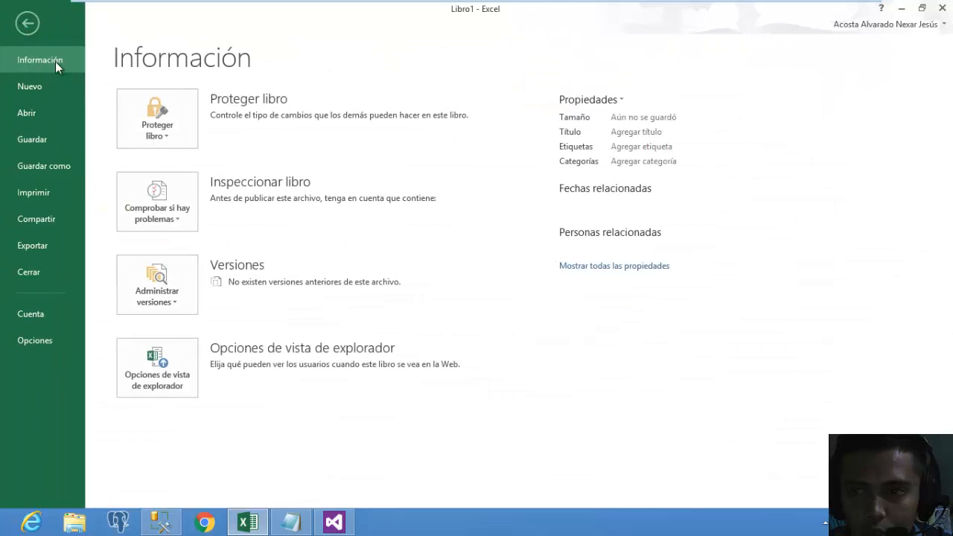
pyautogui.click(34, 171)
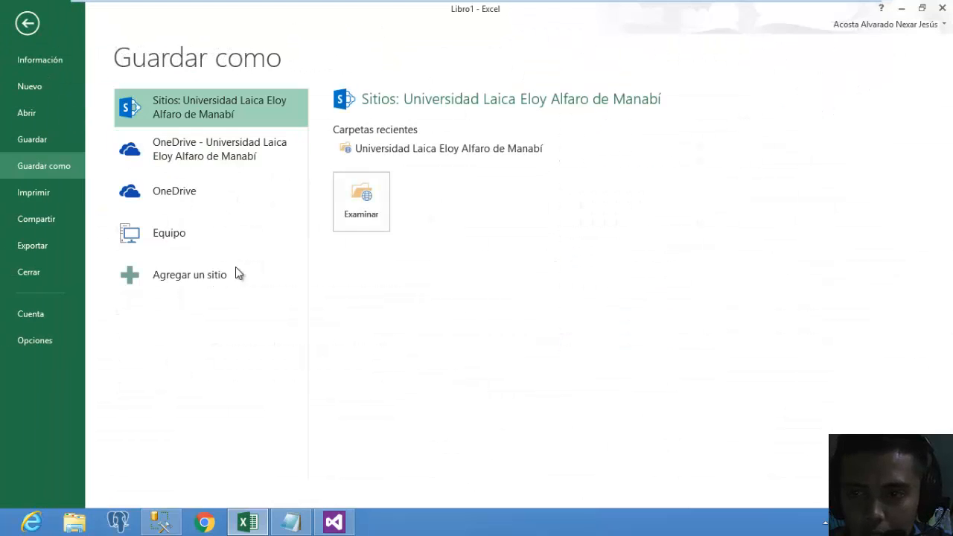
pyautogui.click(191, 245)
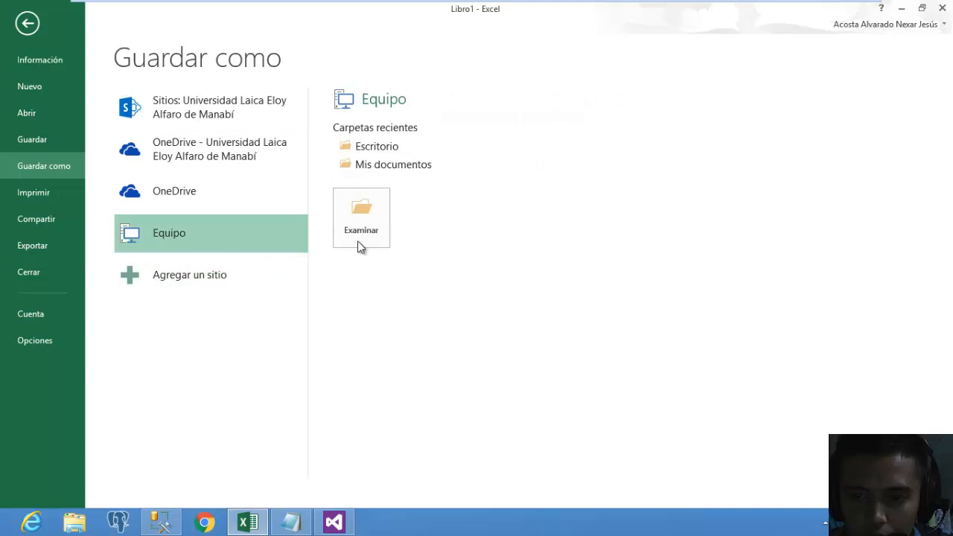
pyautogui.click(381, 230)
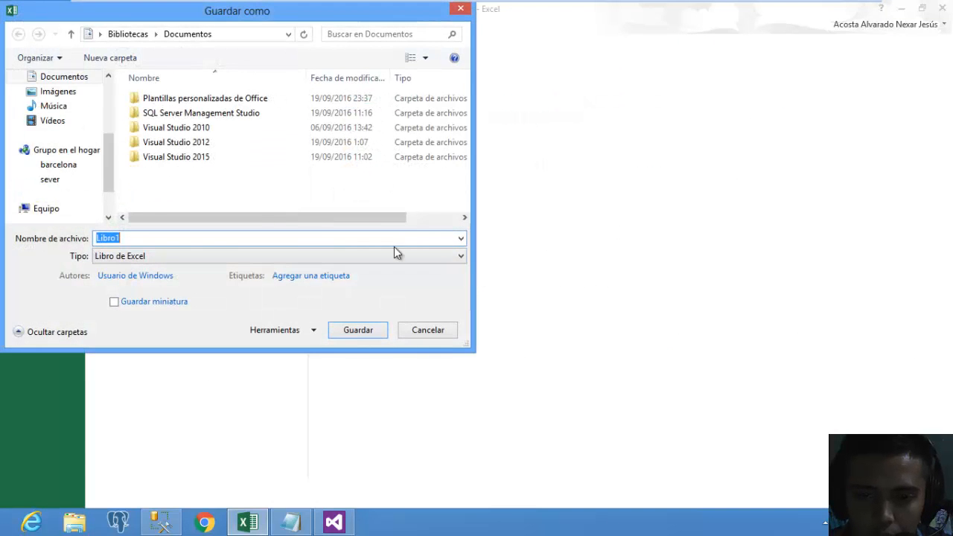
pyautogui.click(65, 143)
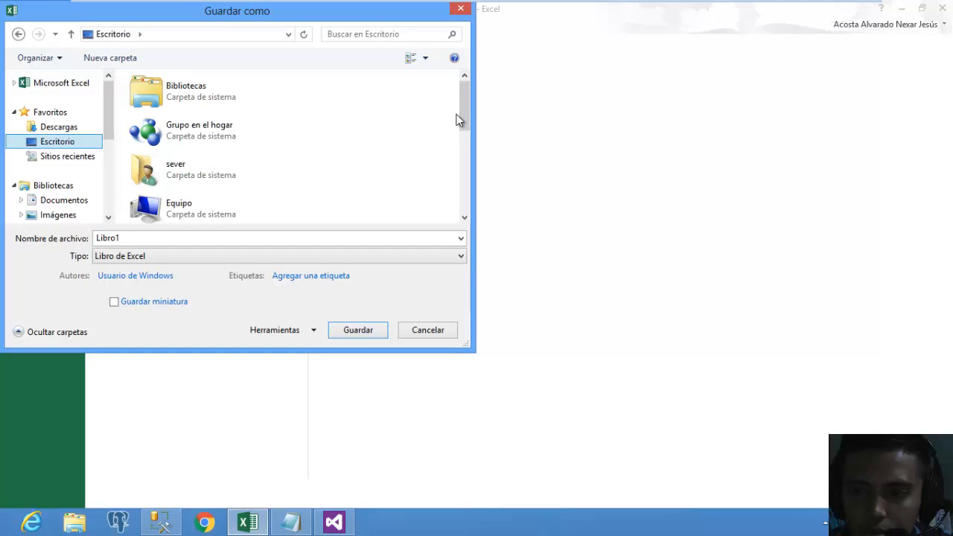
pyautogui.scroll(-5, 469, 162)
pyautogui.click(251, 209)
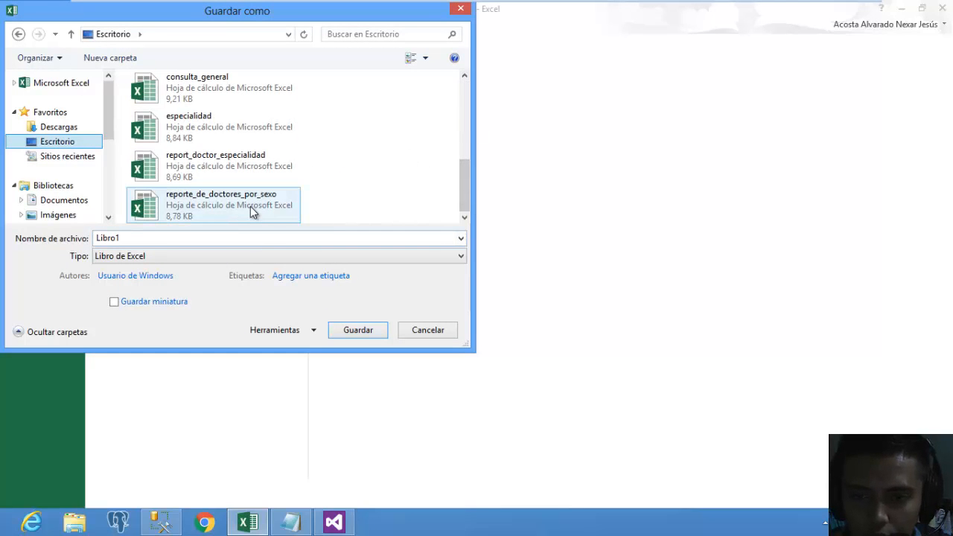
pyautogui.click(354, 330)
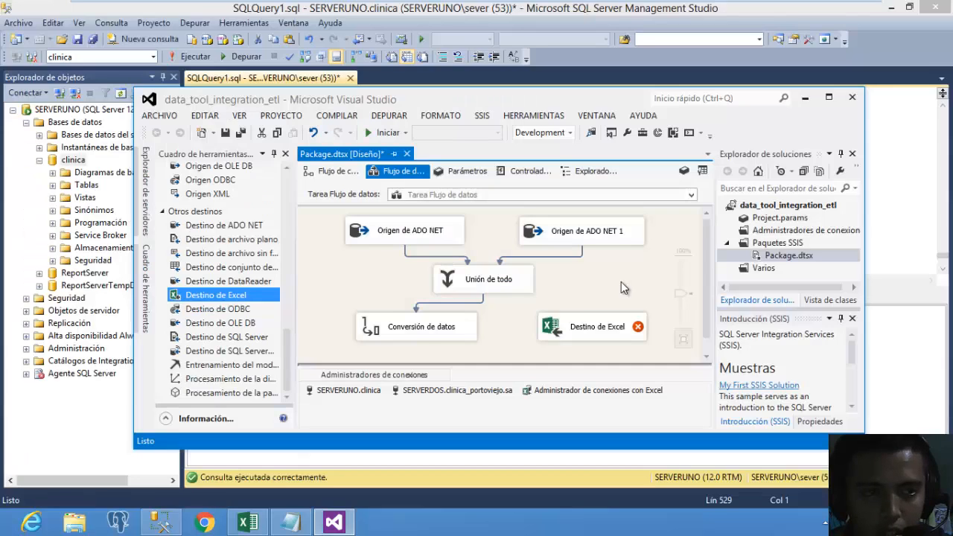
# Point the Excel destination at sheet Hoja1$ using table or view access mode.
pyautogui.click(417, 334)
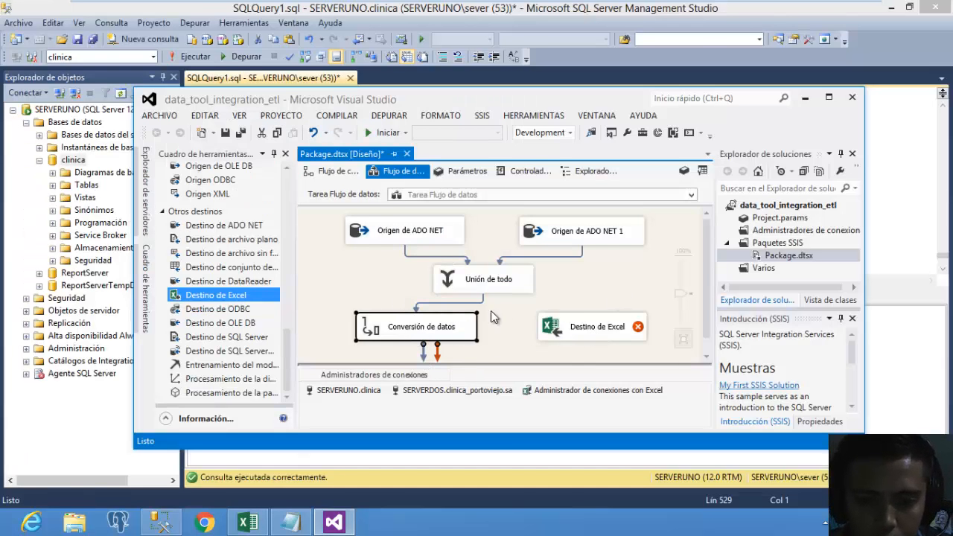
pyautogui.moveTo(426, 357); pyautogui.dragTo(589, 313)
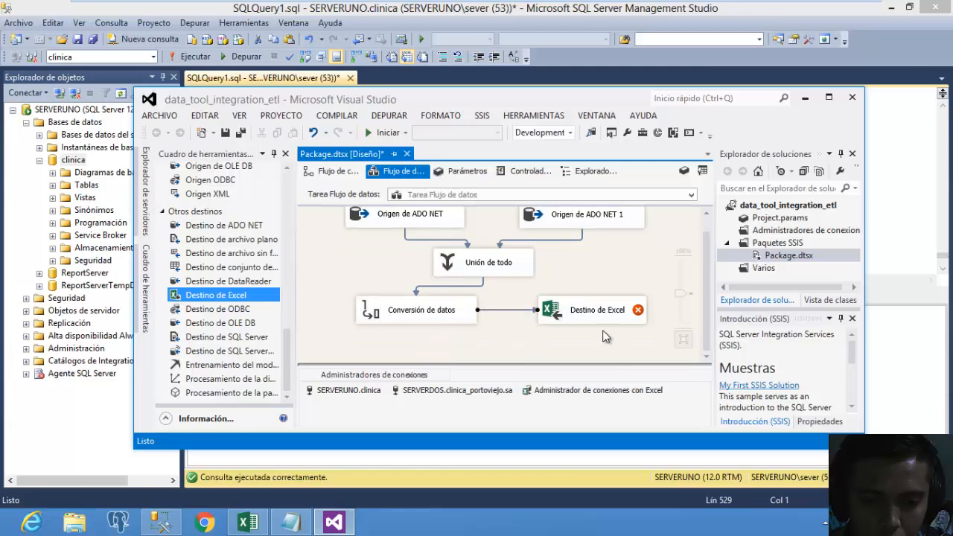
pyautogui.click(603, 326)
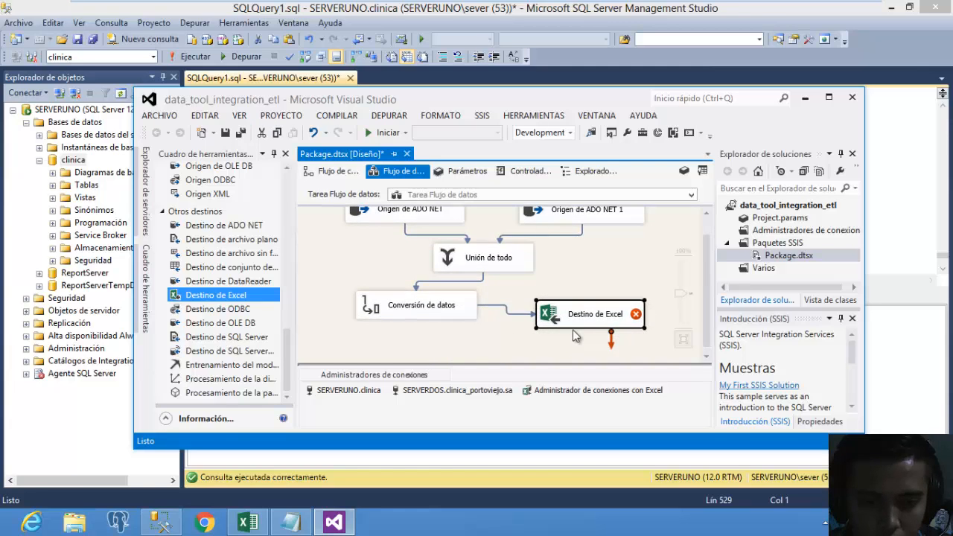
pyautogui.doubleClick(581, 329)
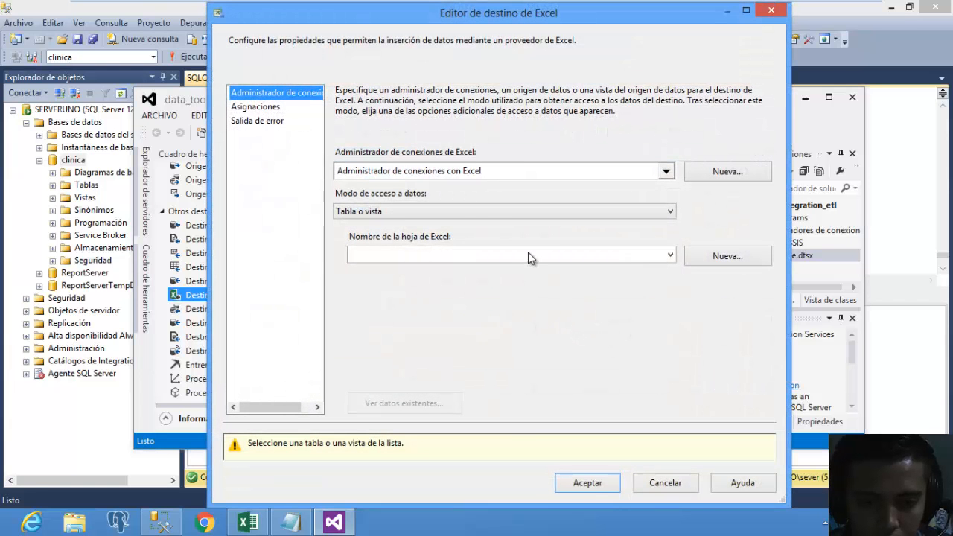
pyautogui.click(496, 216)
pyautogui.click(496, 221)
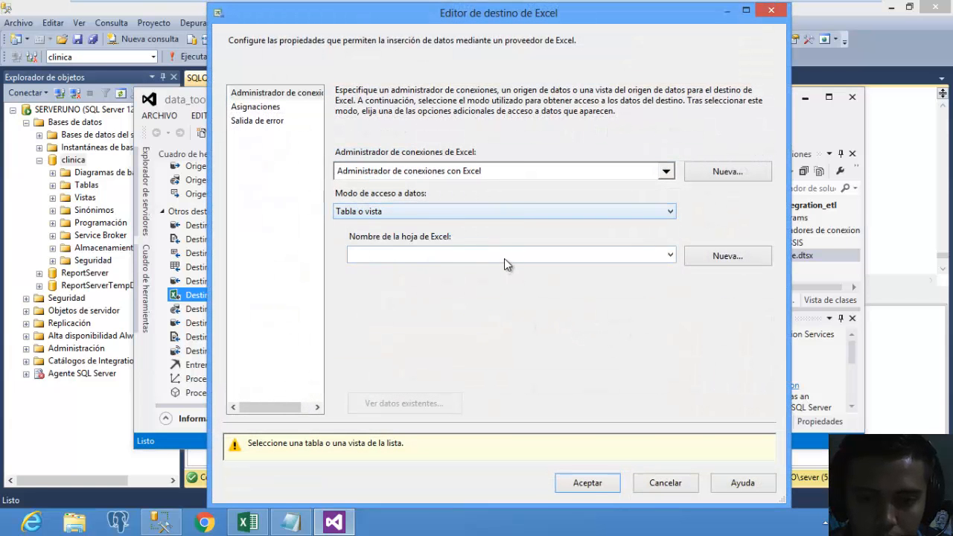
pyautogui.click(506, 257)
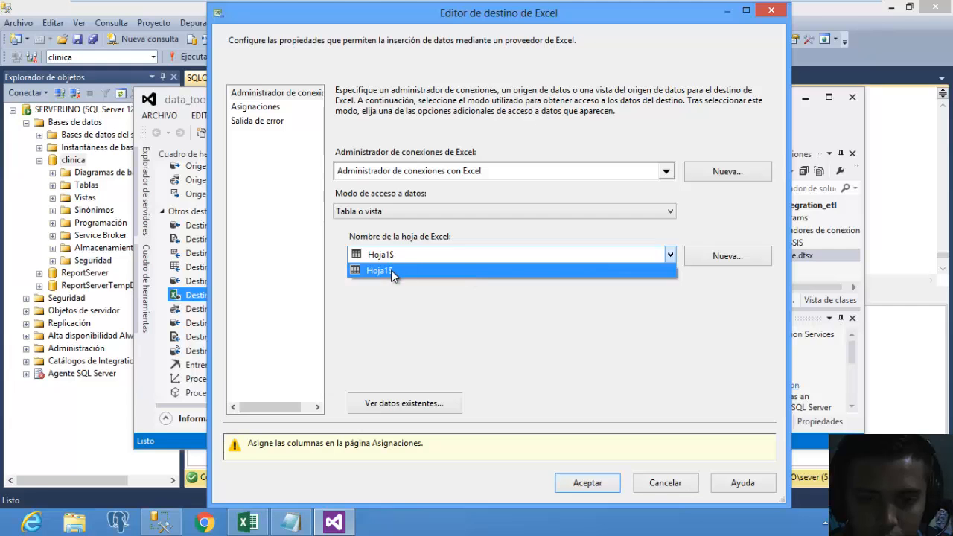
pyautogui.click(391, 270)
pyautogui.click(291, 195)
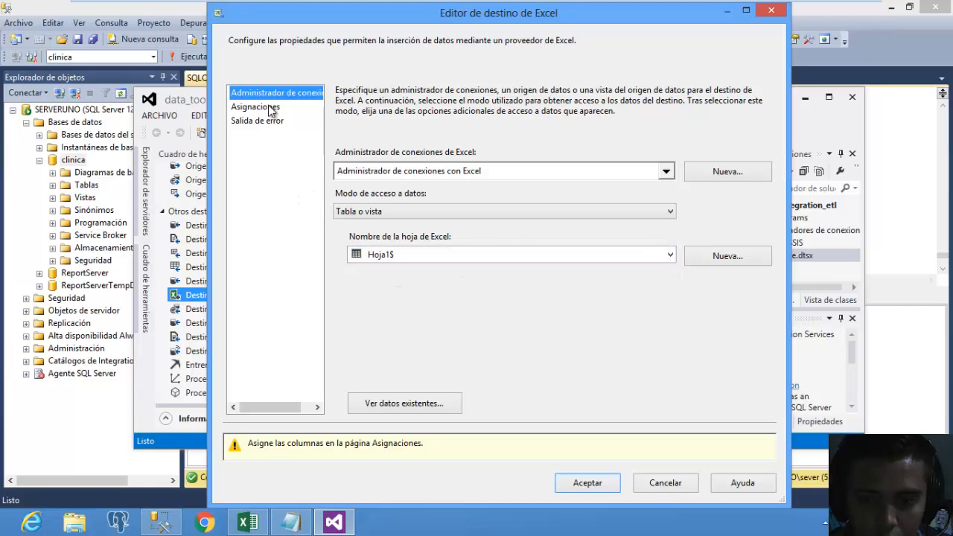
# Check the sexo and cant_doctores column mappings and accept the Excel destination.
pyautogui.click(270, 109)
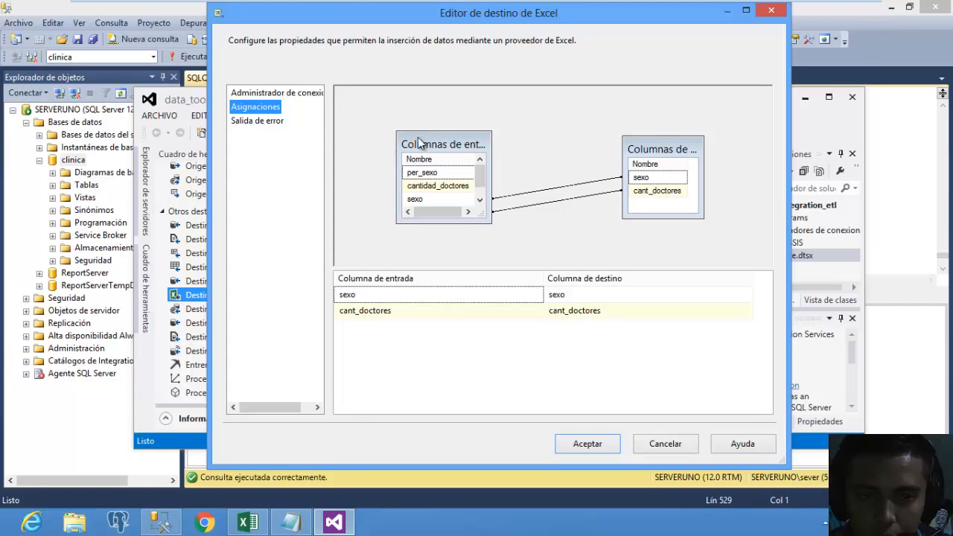
pyautogui.moveTo(420, 143); pyautogui.dragTo(401, 127)
pyautogui.moveTo(654, 149); pyautogui.dragTo(693, 156)
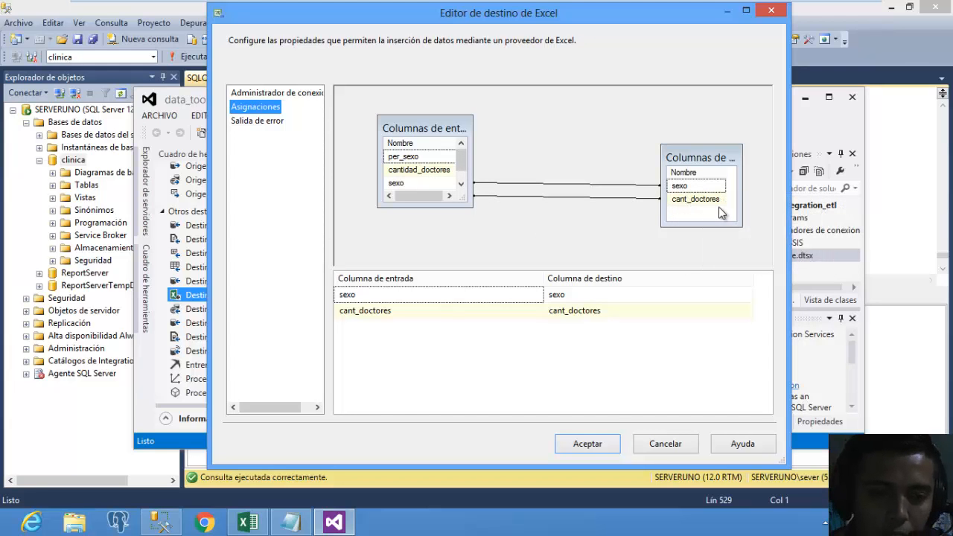
pyautogui.click(594, 443)
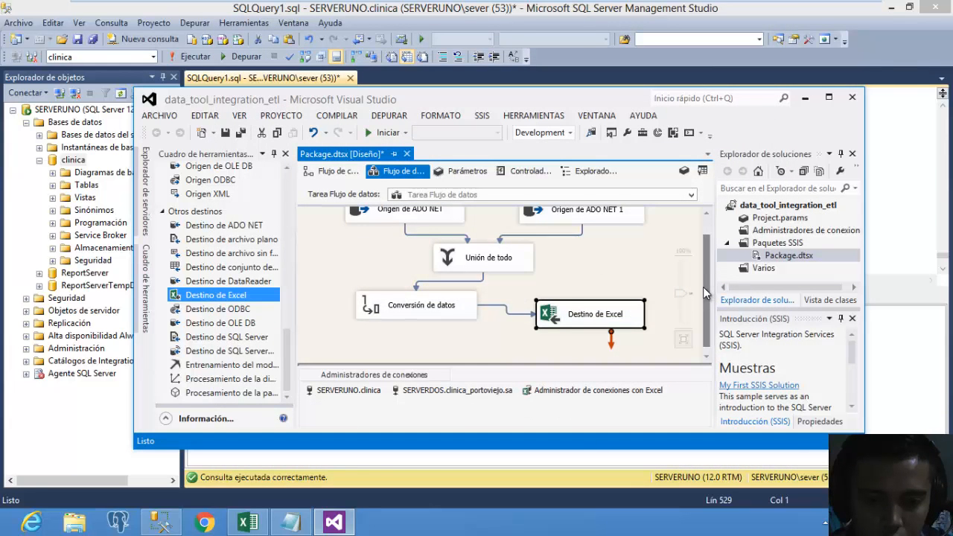
pyautogui.moveTo(704, 286); pyautogui.dragTo(706, 261)
pyautogui.click(371, 261)
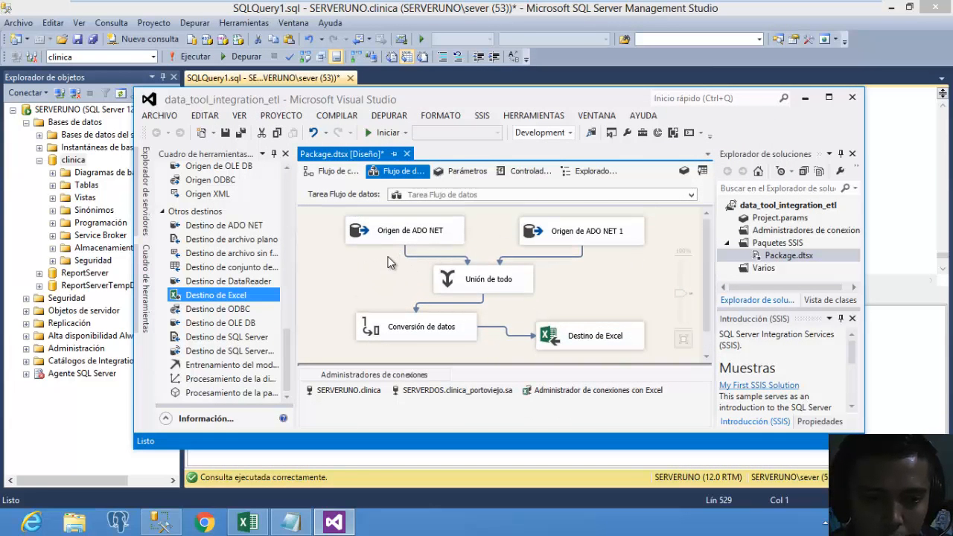
# Select both ADO NET sources and place the Excel report window beside the designer.
pyautogui.click(384, 244)
pyautogui.keyDown('ctrl'); pyautogui.click(617, 243); pyautogui.keyUp('ctrl')
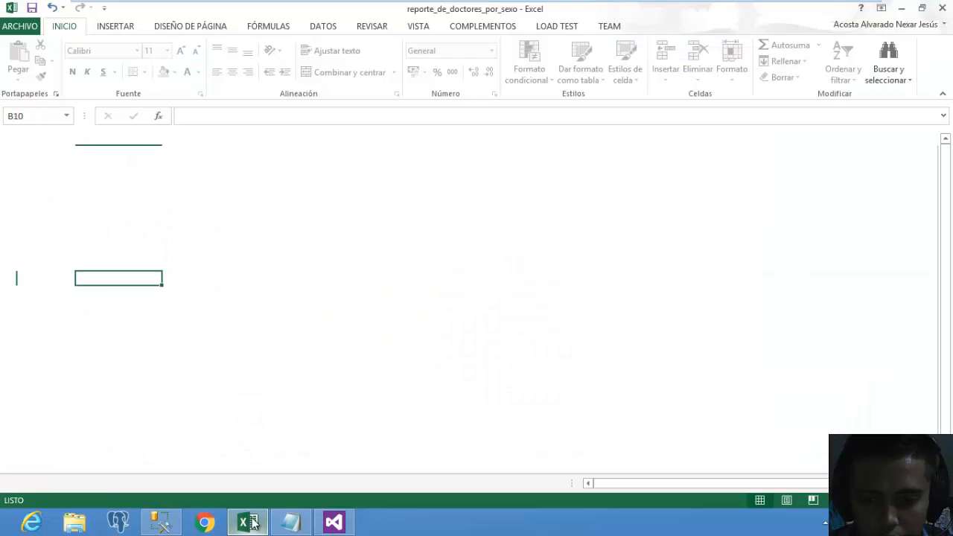
pyautogui.click(247, 522)
pyautogui.moveTo(693, 25); pyautogui.dragTo(668, 216)
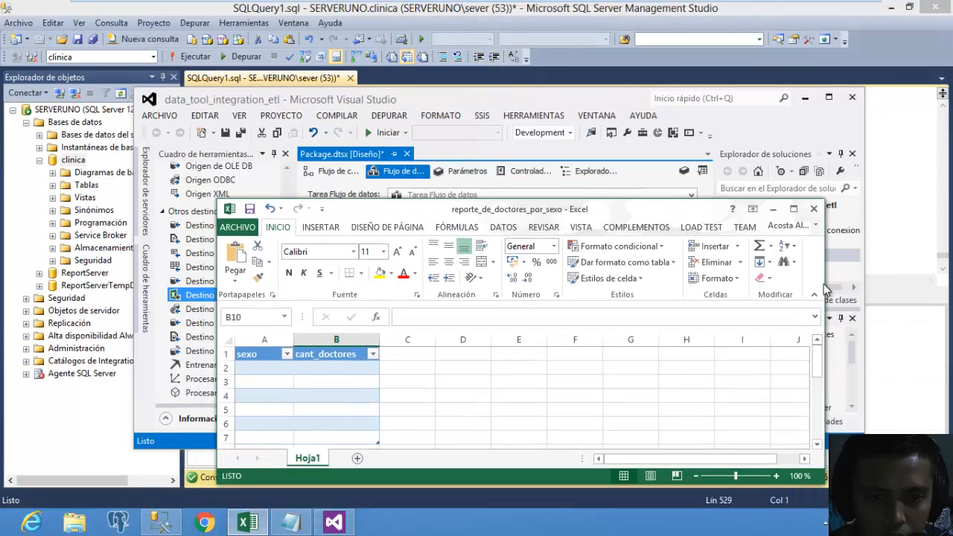
pyautogui.moveTo(825, 283); pyautogui.dragTo(544, 290)
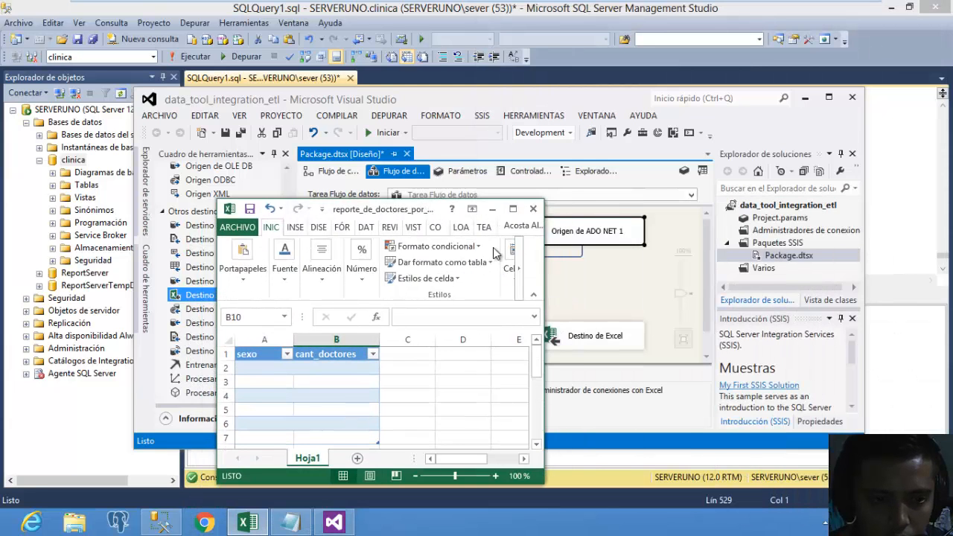
pyautogui.moveTo(417, 211); pyautogui.dragTo(817, 133)
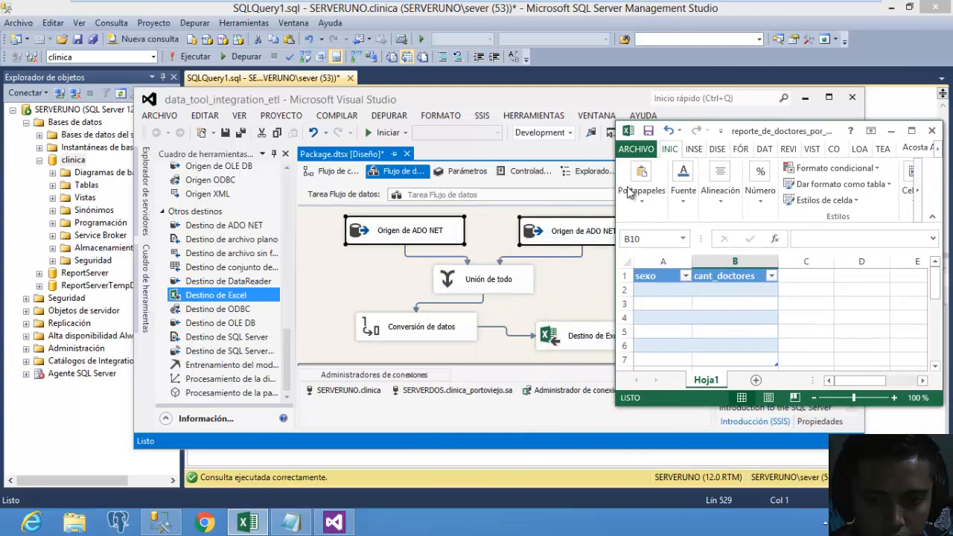
# Run the package and verify Hoja1 rows: hombre 5, Mujer 3, hombre 4, Mujer 3.
pyautogui.click(383, 133)
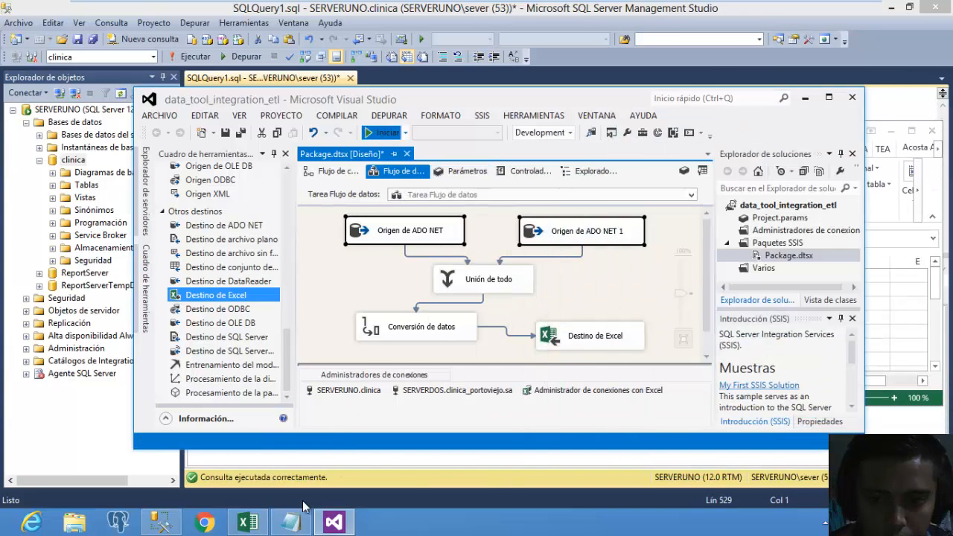
pyautogui.click(248, 523)
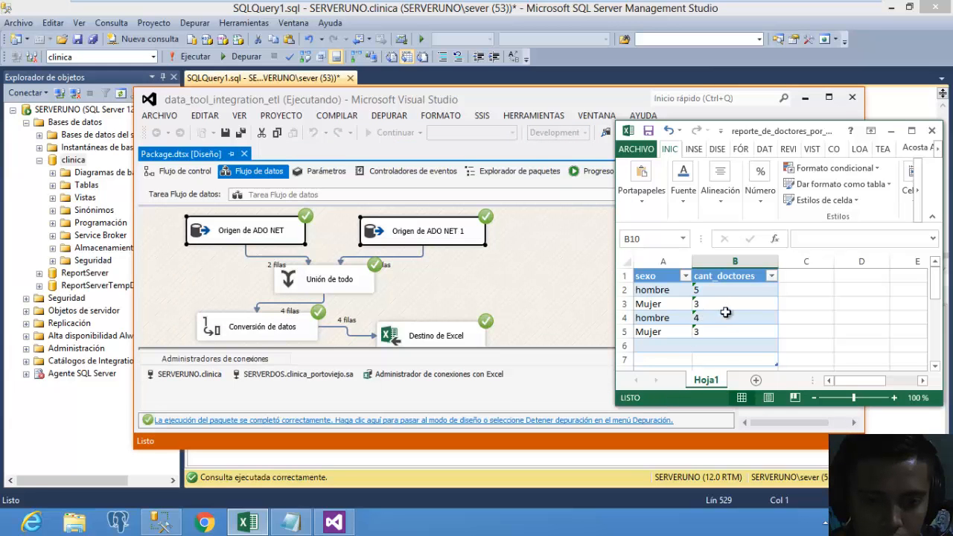
pyautogui.click(658, 290)
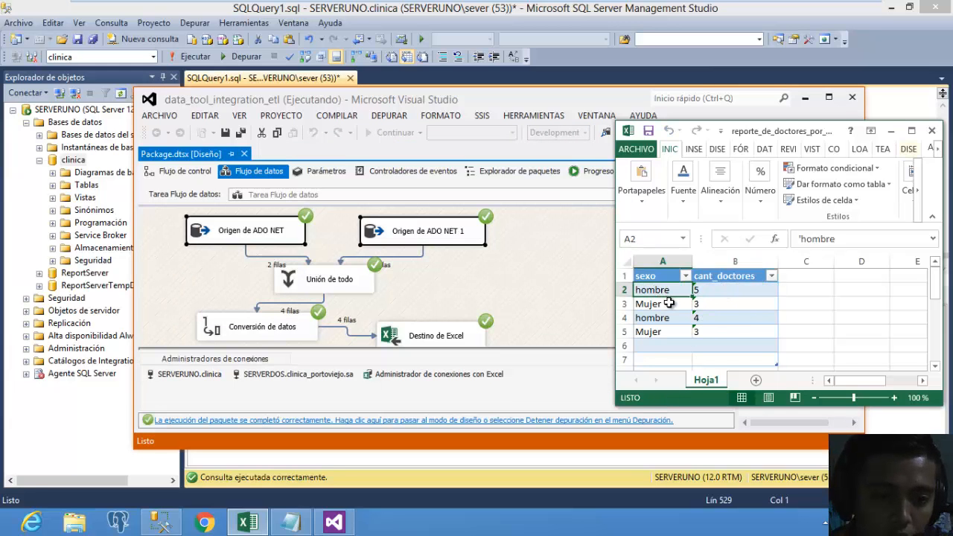
pyautogui.click(716, 290)
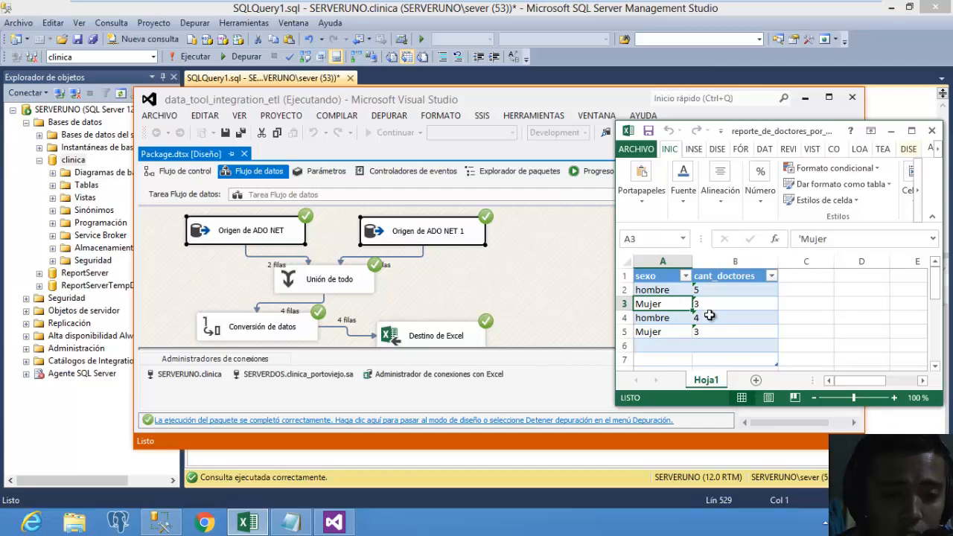
pyautogui.click(711, 305)
pyautogui.click(711, 318)
pyautogui.click(712, 344)
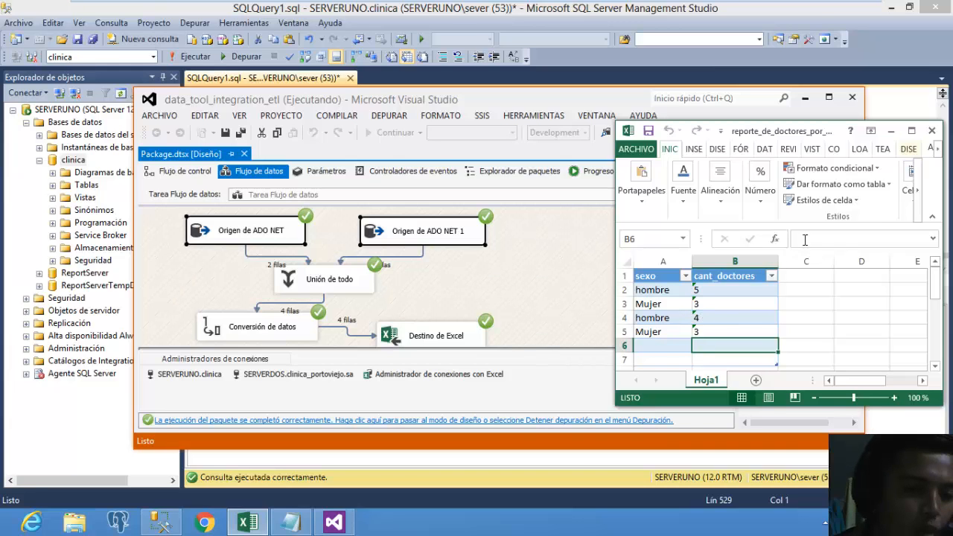
pyautogui.click(891, 131)
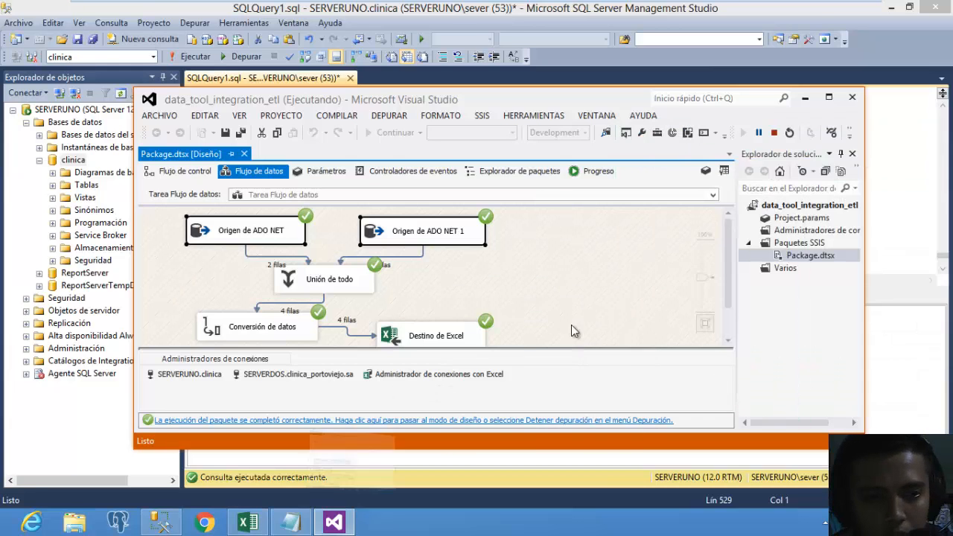
# Stop debugging, deselect the ADO NET sources, and minimize Visual Studio.
pyautogui.click(505, 421)
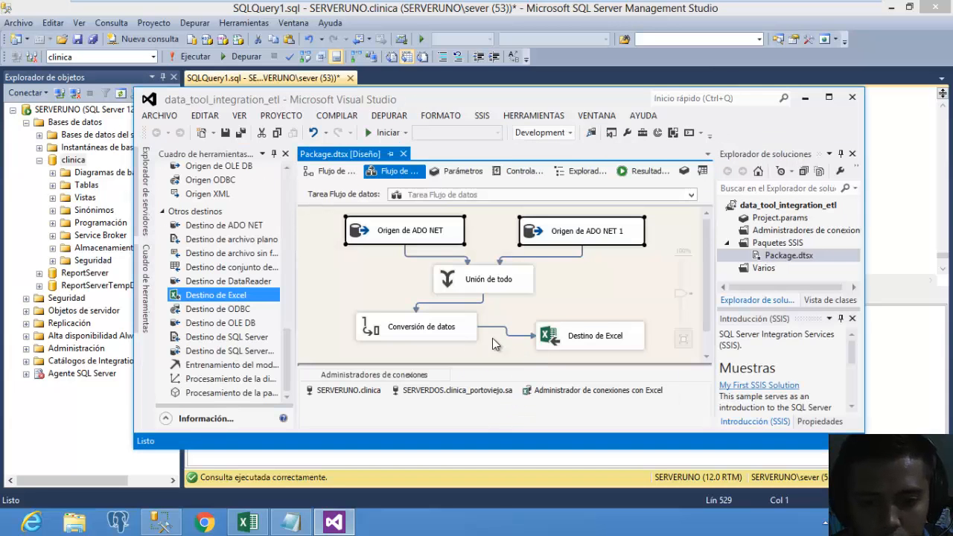
pyautogui.click(594, 298)
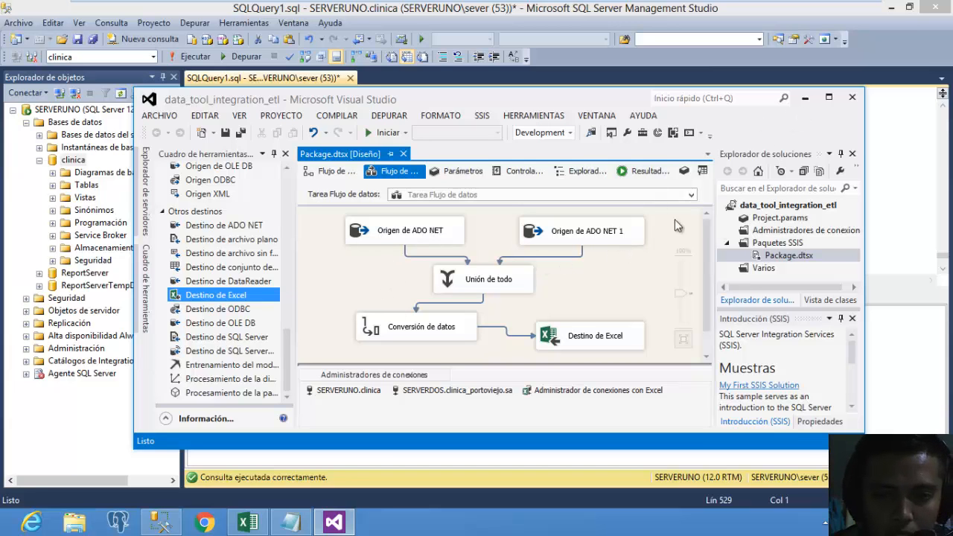
pyautogui.click(804, 97)
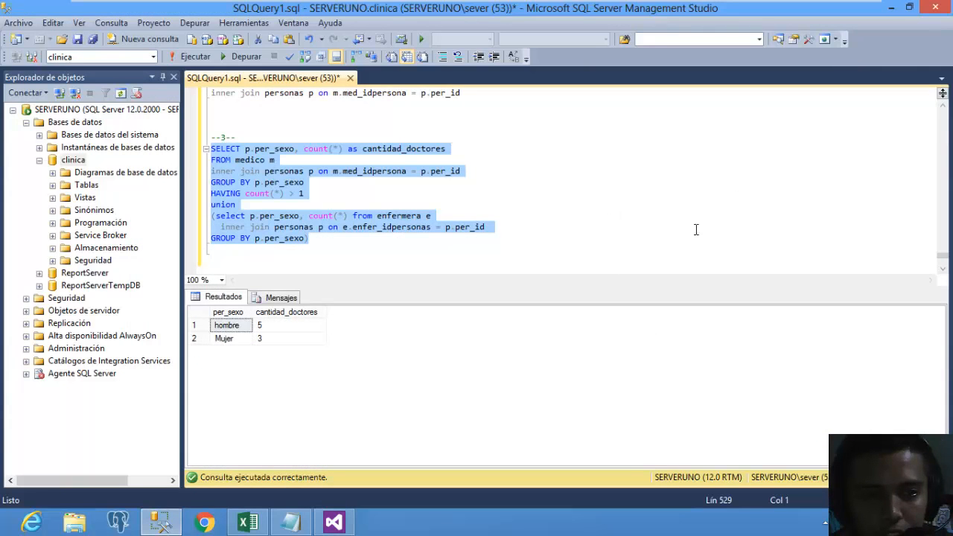
# Run the --2-- doctor-details join query in Management Studio and select its text for copying.
pyautogui.moveTo(944, 260); pyautogui.dragTo(943, 257)
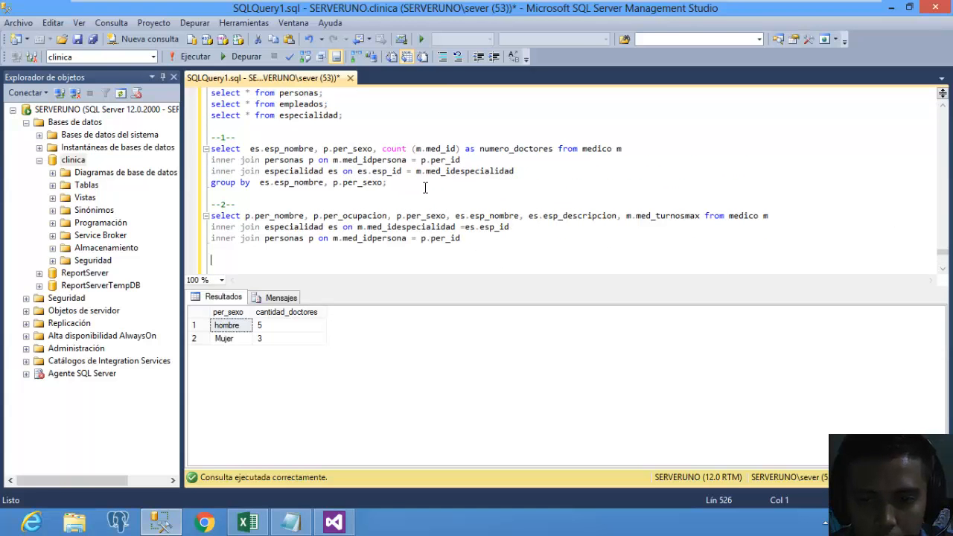
pyautogui.moveTo(488, 236); pyautogui.dragTo(196, 216)
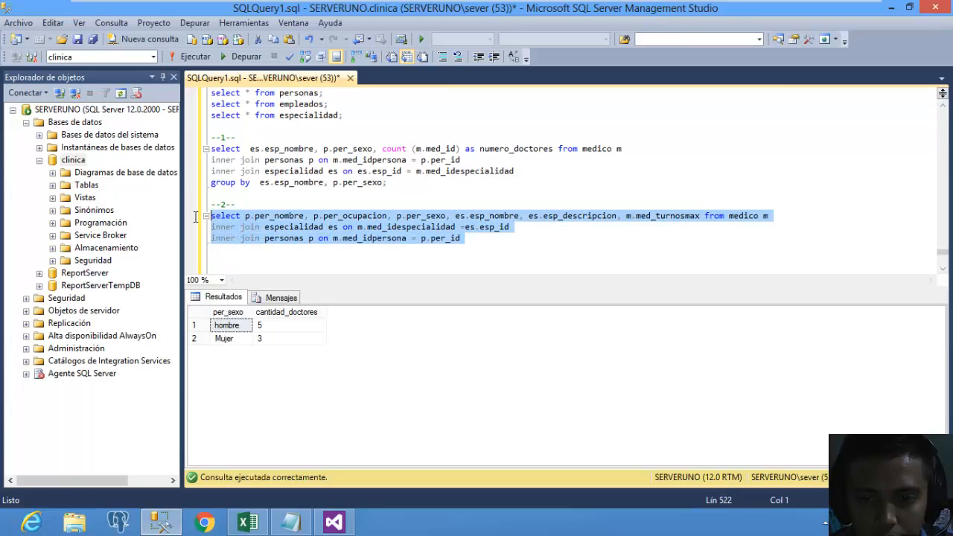
pyautogui.click(202, 63)
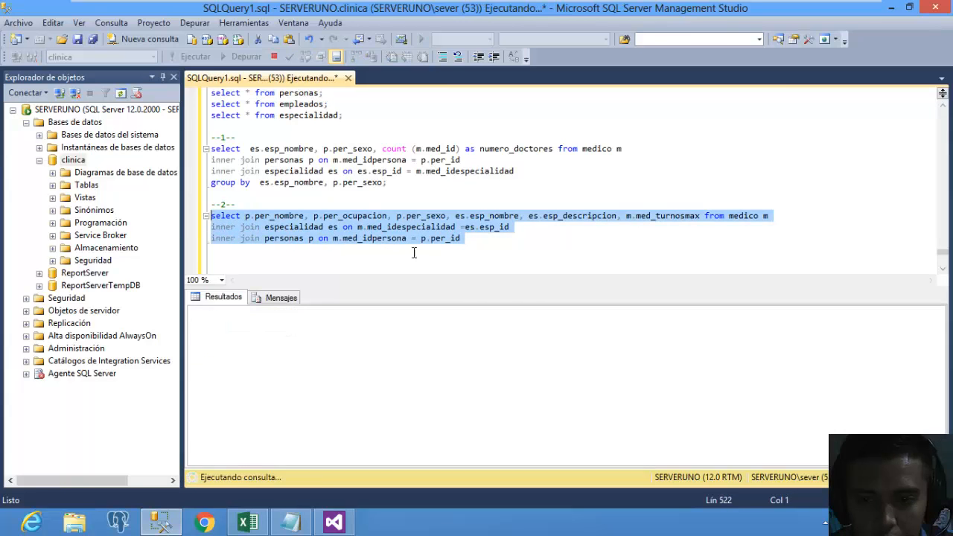
pyautogui.click(512, 236)
pyautogui.moveTo(518, 235); pyautogui.dragTo(193, 222)
pyautogui.hotkey('ctrl', 'c')
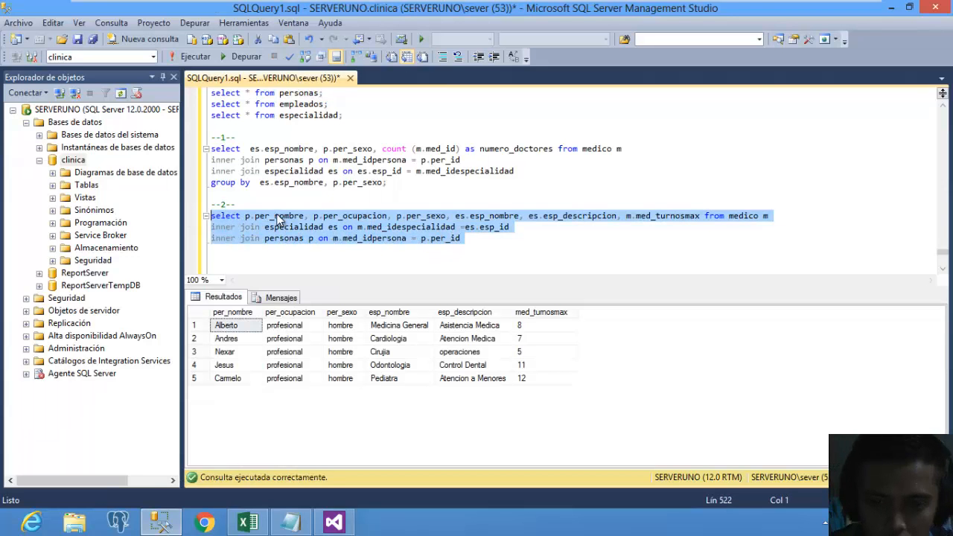
pyautogui.click(216, 249)
pyautogui.click(350, 524)
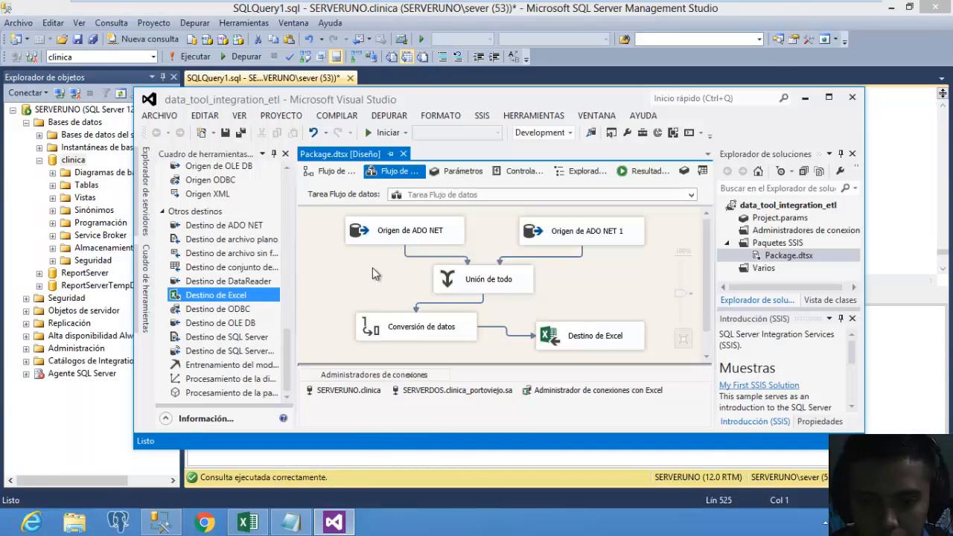
# Replace the first ADO NET source's SQL command with the pasted --2-- doctor-details join query.
pyautogui.doubleClick(392, 244)
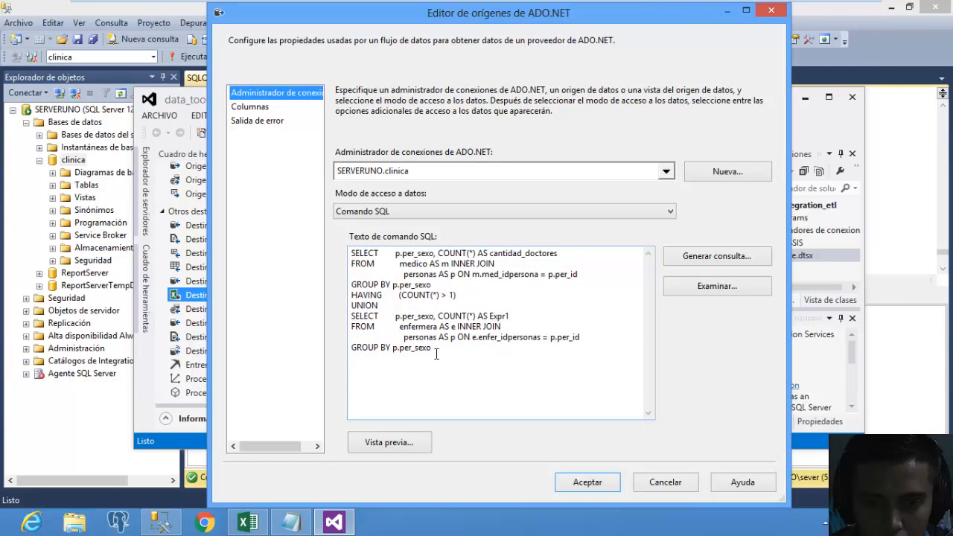
pyautogui.moveTo(436, 354); pyautogui.dragTo(289, 216)
pyautogui.click(717, 262)
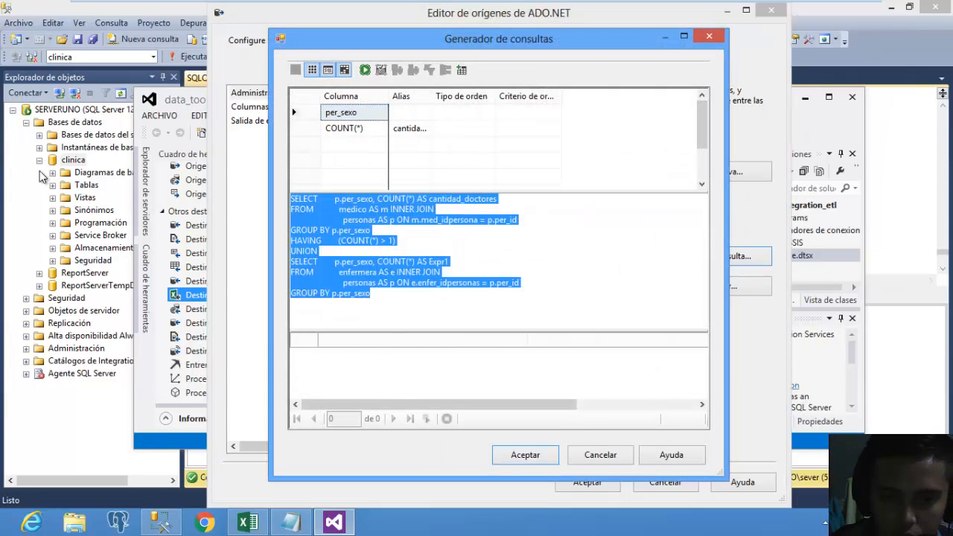
pyautogui.hotkey('ctrl', 'v')
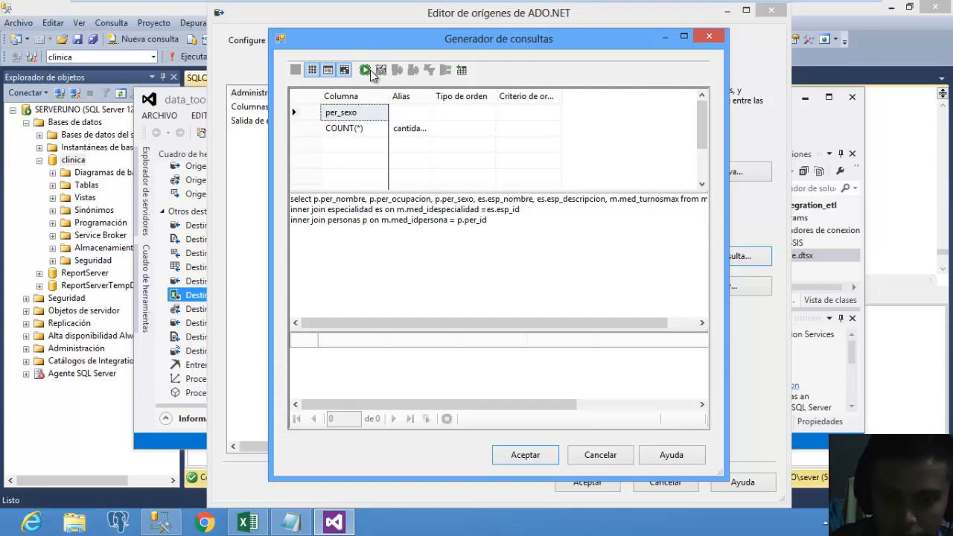
pyautogui.click(365, 69)
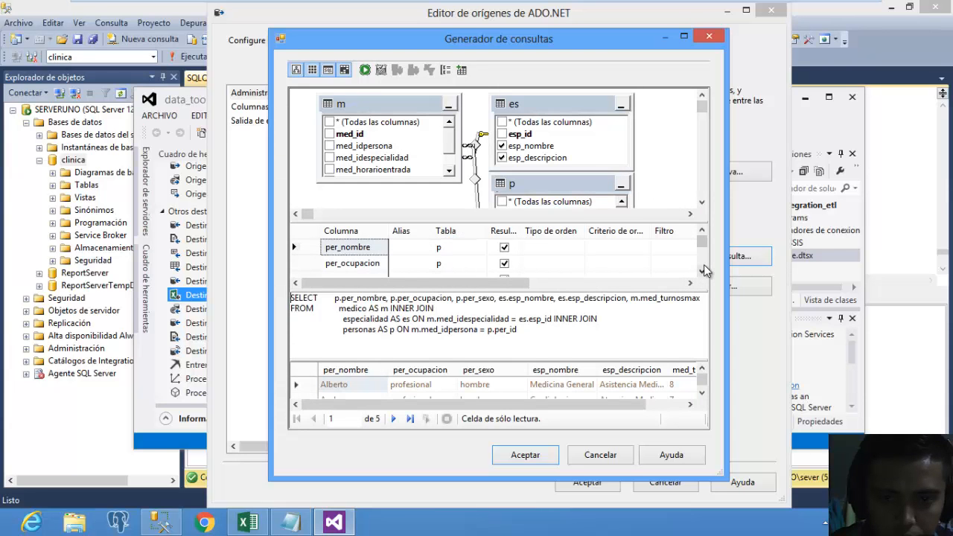
pyautogui.click(540, 456)
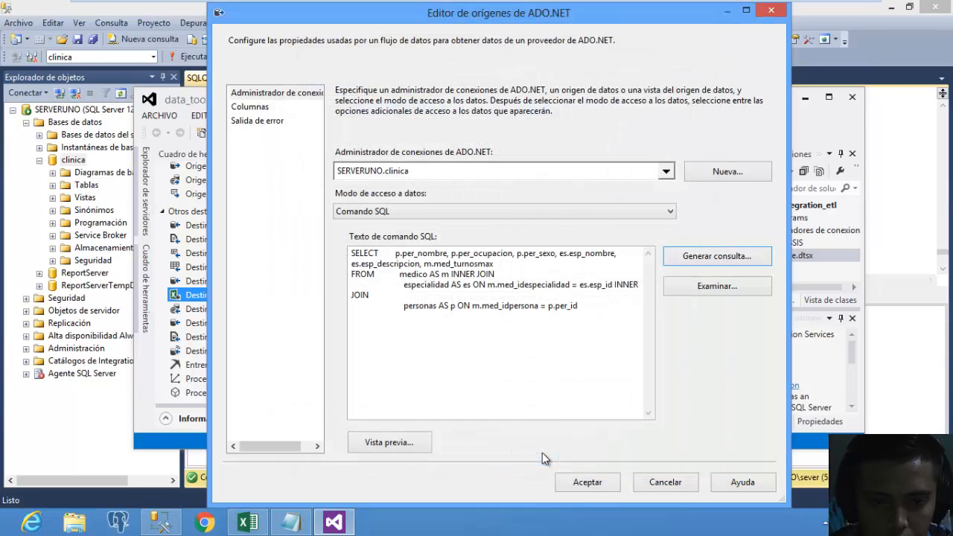
pyautogui.click(586, 479)
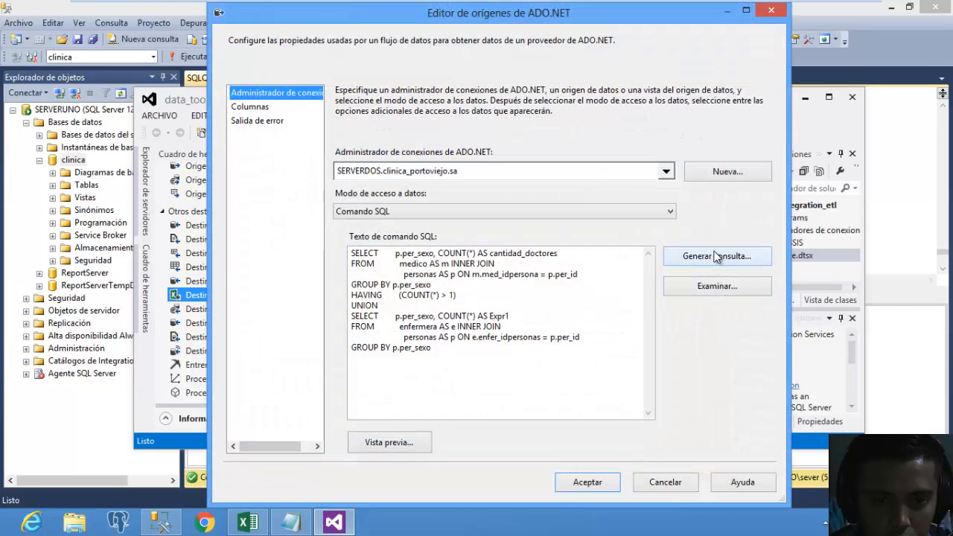
# Replace the second source's query with the doctor-details join in Query Builder, run it, and accept.
pyautogui.click(716, 257)
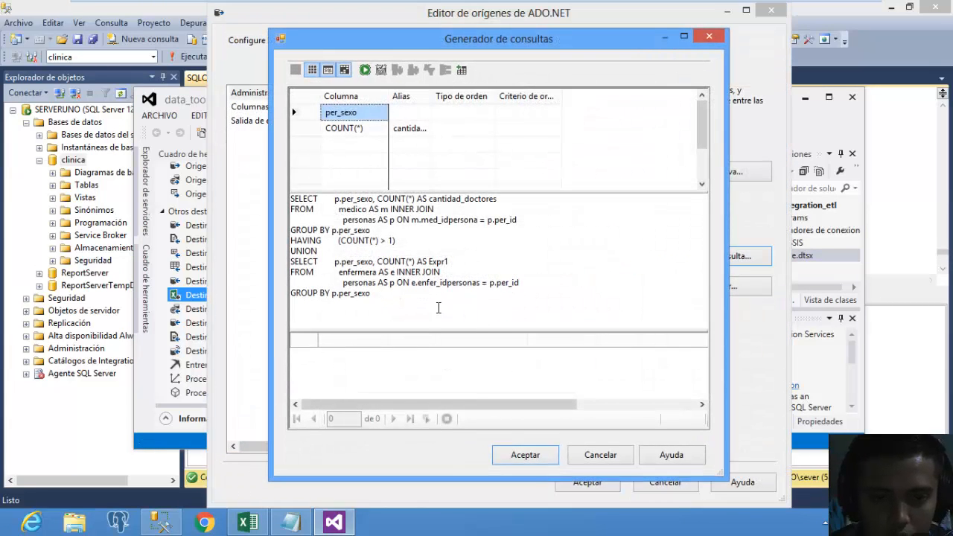
pyautogui.hotkey('ctrl', 'a')
pyautogui.hotkey('ctrl', 'v')
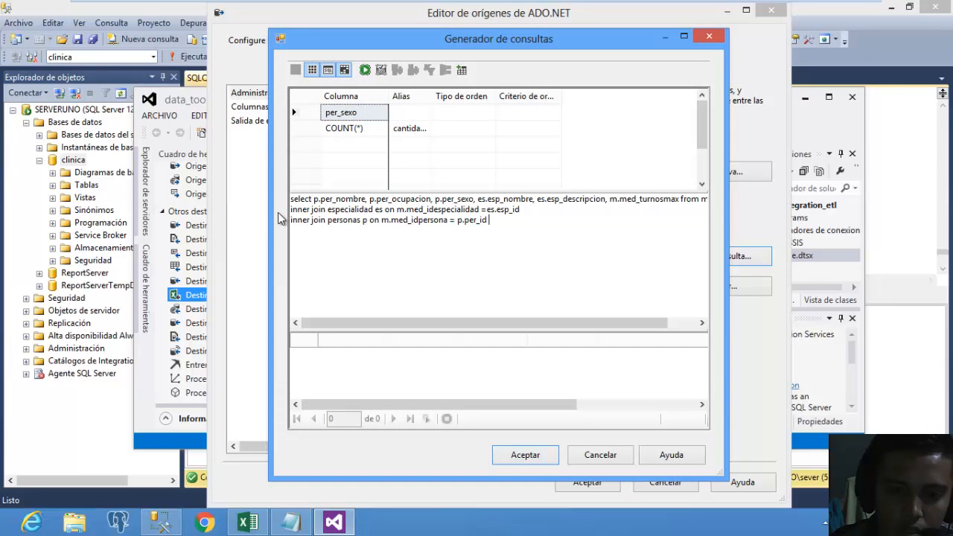
pyautogui.click(365, 70)
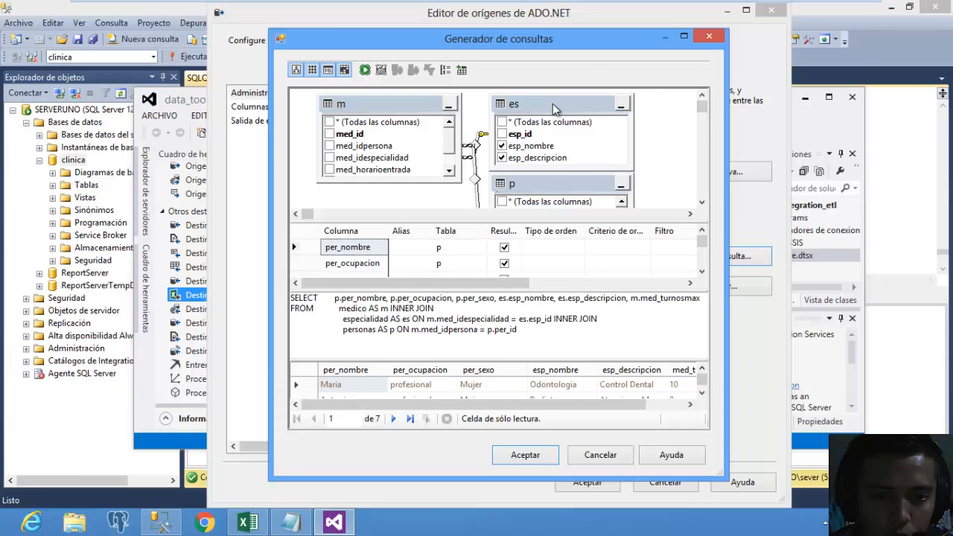
pyautogui.moveTo(553, 110); pyautogui.dragTo(575, 108)
pyautogui.moveTo(553, 187)
pyautogui.mouseDown()
pyautogui.moveTo(525, 187)
pyautogui.moveTo(567, 187)
pyautogui.mouseUp()
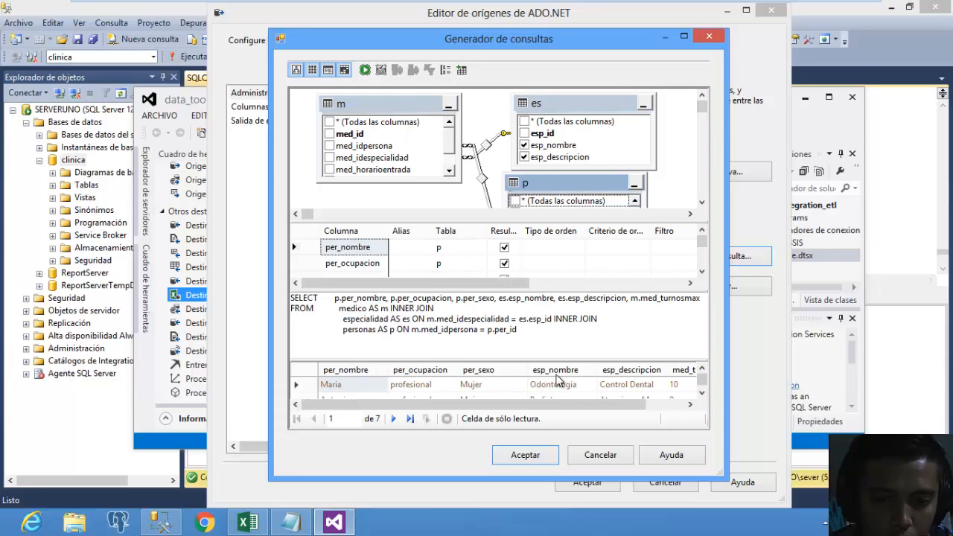
pyautogui.moveTo(573, 401); pyautogui.dragTo(508, 405)
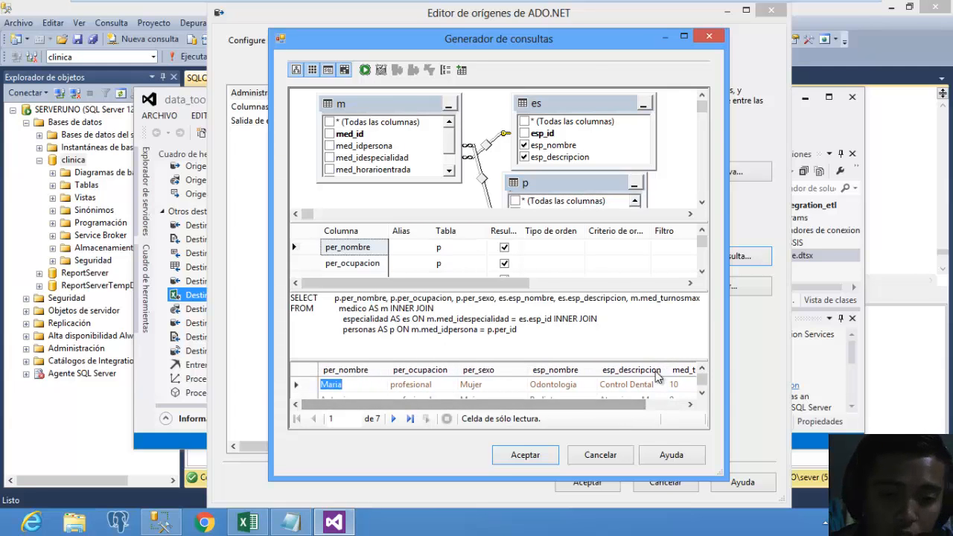
pyautogui.click(540, 455)
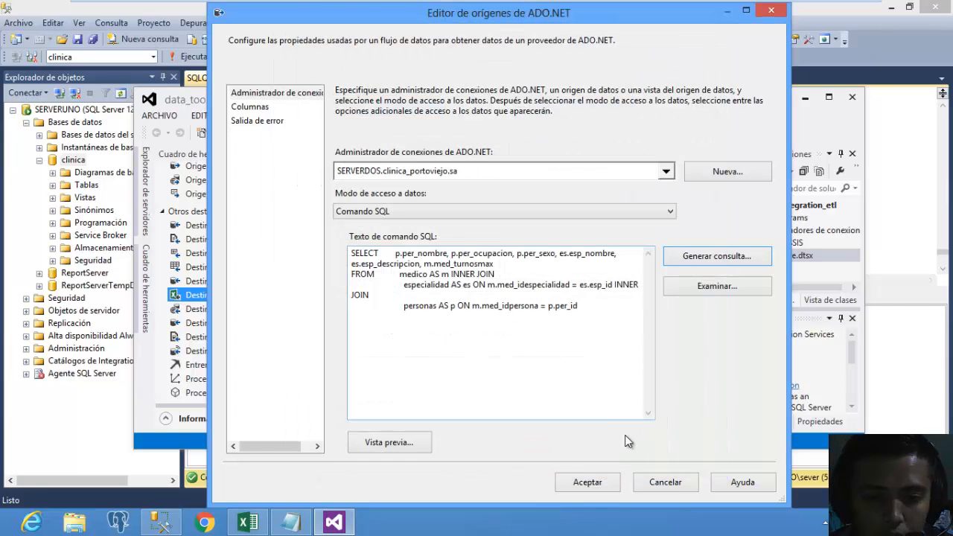
pyautogui.click(593, 480)
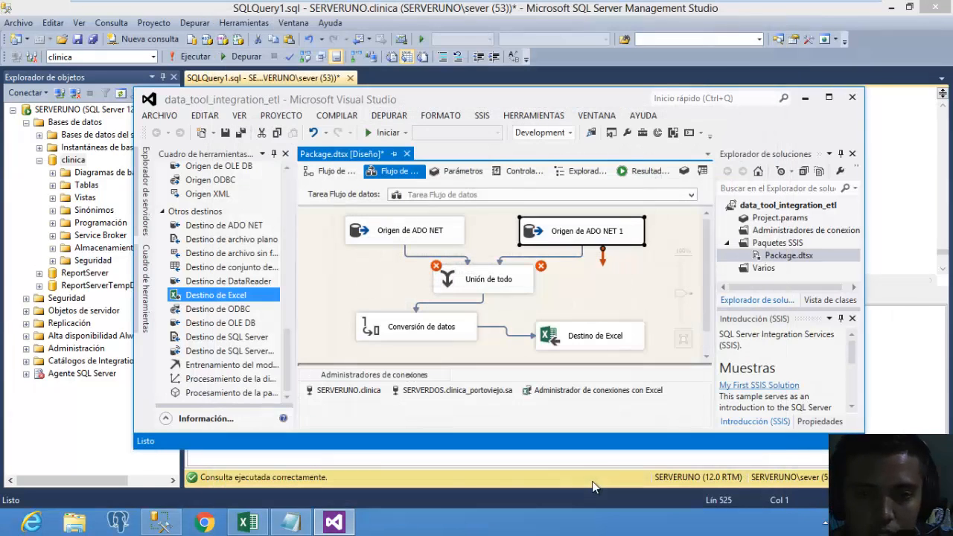
# Inspect the Unión de todo mappings, then paste and run the join query for Origen de ADO NET 1.
pyautogui.doubleClick(520, 283)
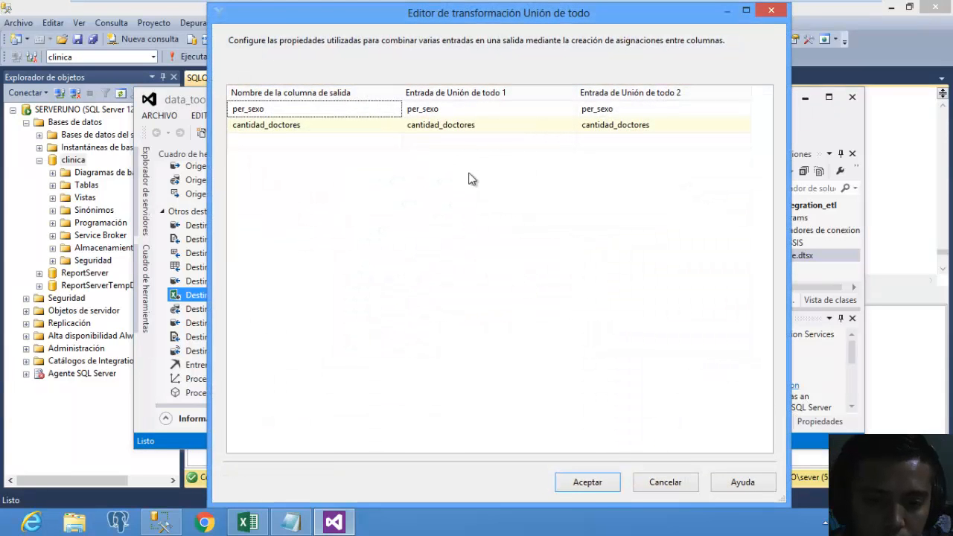
pyautogui.click(665, 483)
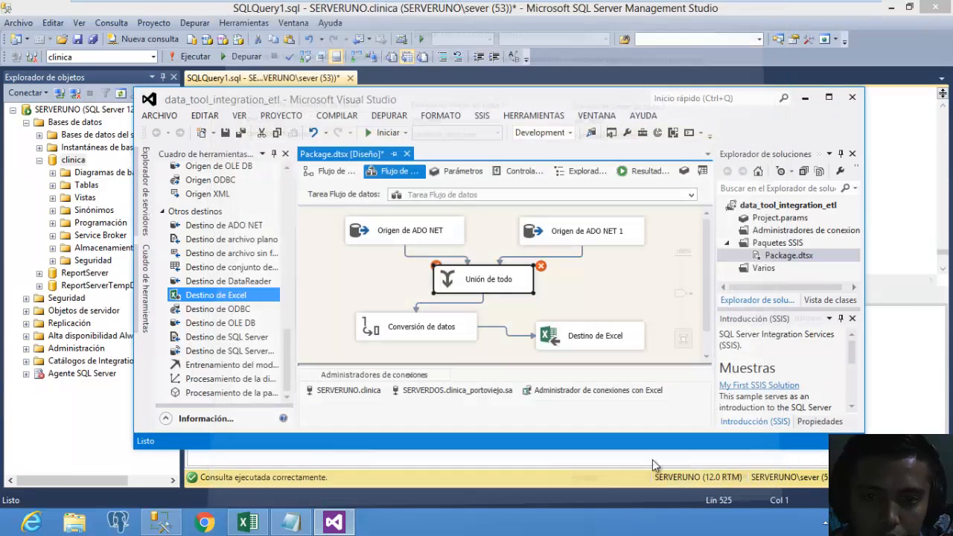
pyautogui.doubleClick(613, 246)
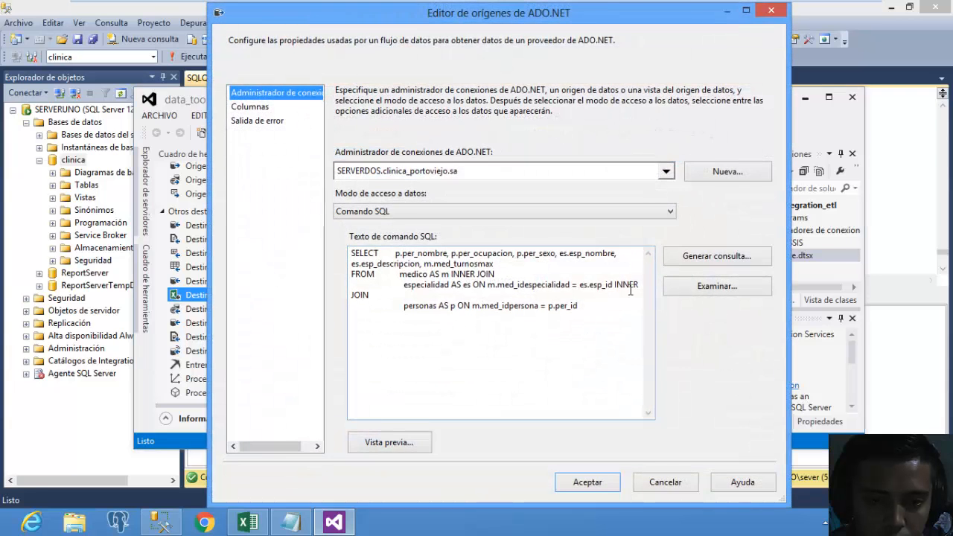
pyautogui.click(697, 257)
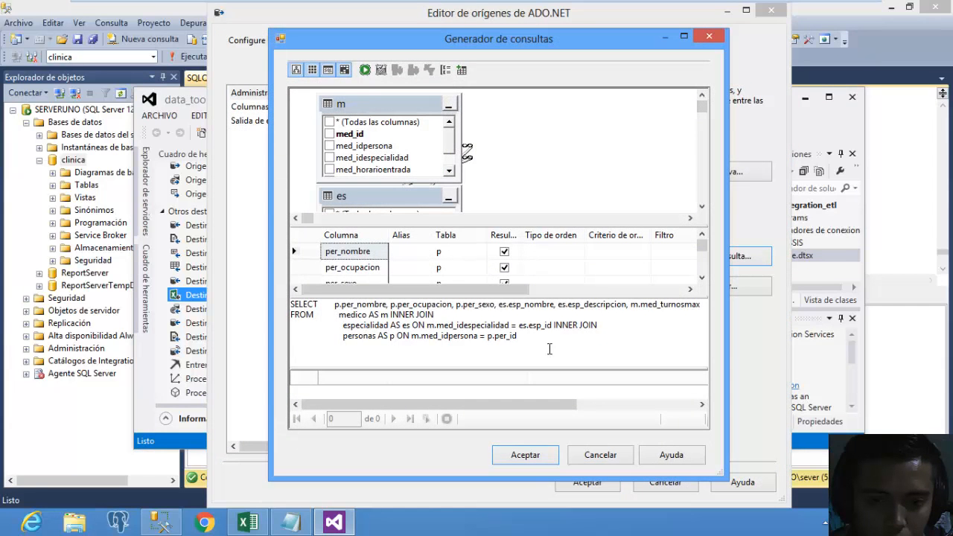
pyautogui.moveTo(532, 337); pyautogui.dragTo(252, 304)
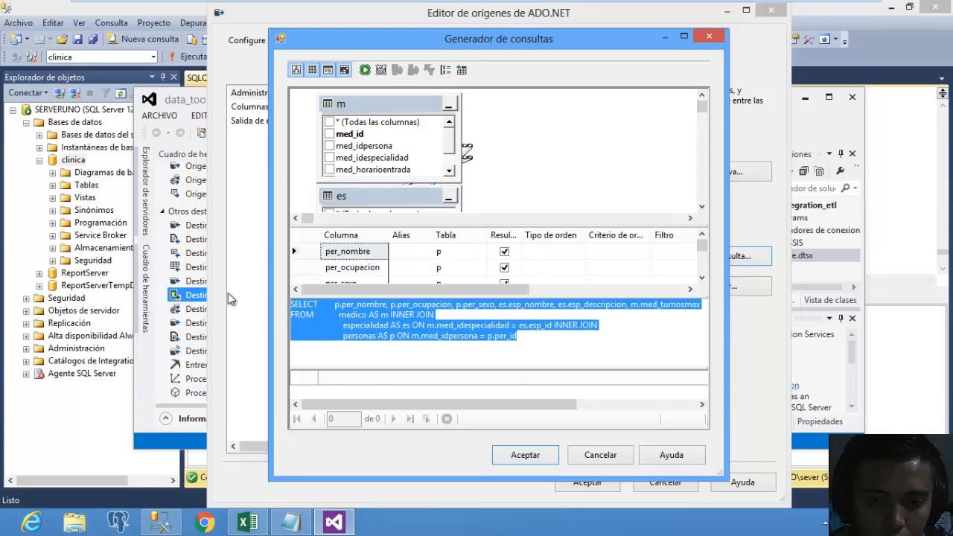
pyautogui.hotkey('ctrl', 'v')
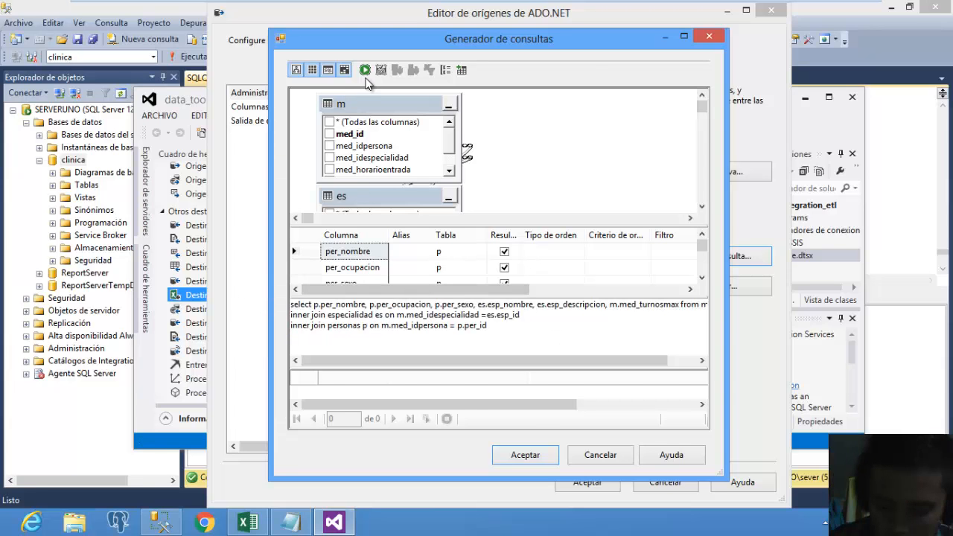
pyautogui.click(365, 69)
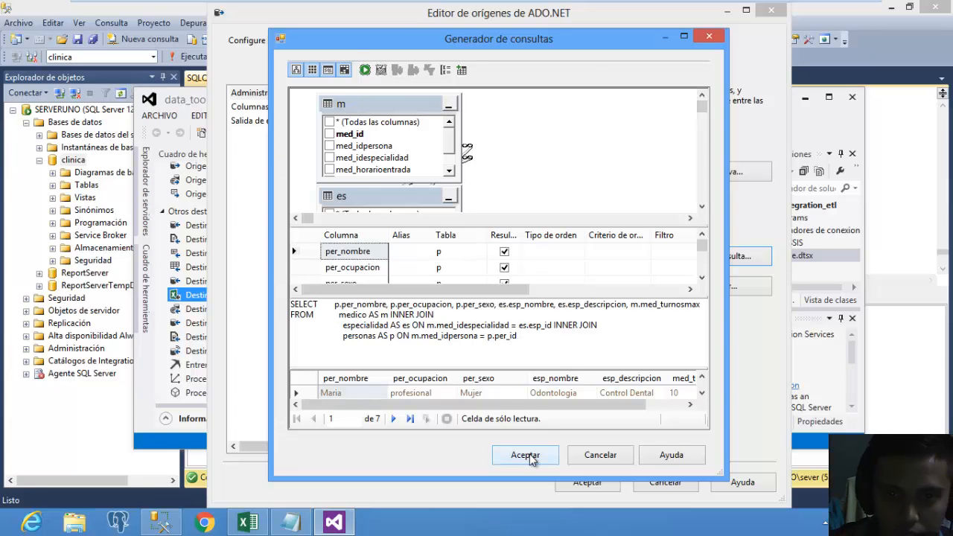
pyautogui.click(530, 454)
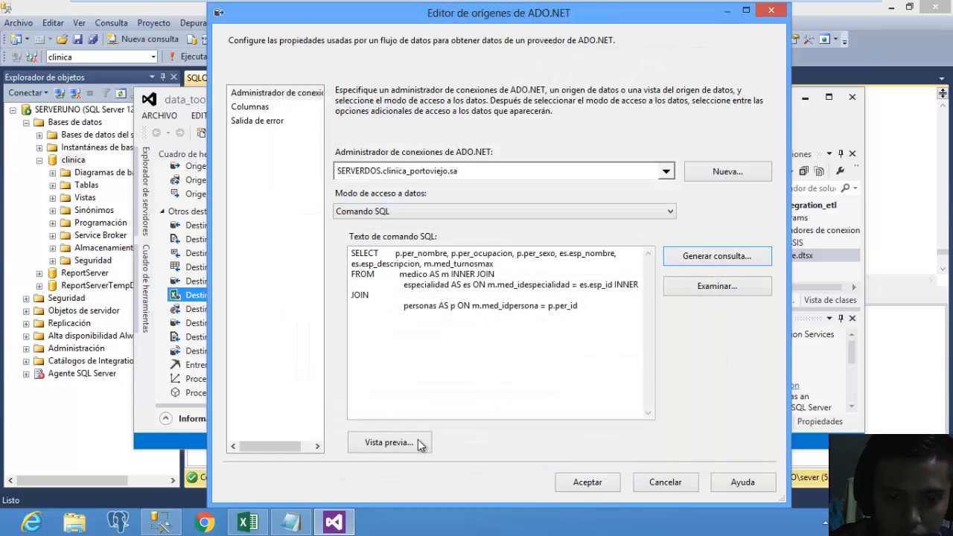
# Preview the returned rows, check the output columns, and save Origen de ADO NET 1.
pyautogui.click(395, 442)
pyautogui.click(612, 336)
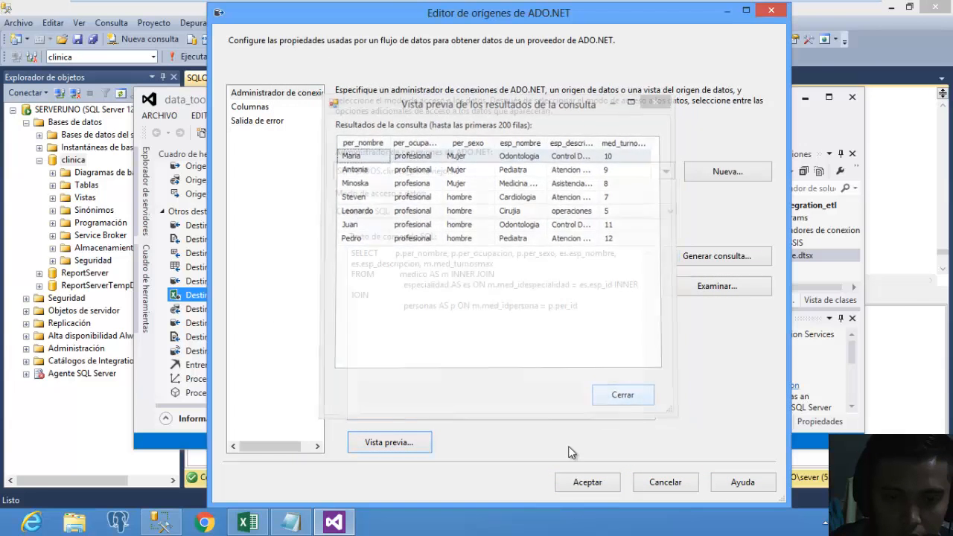
pyautogui.click(257, 108)
pyautogui.click(259, 95)
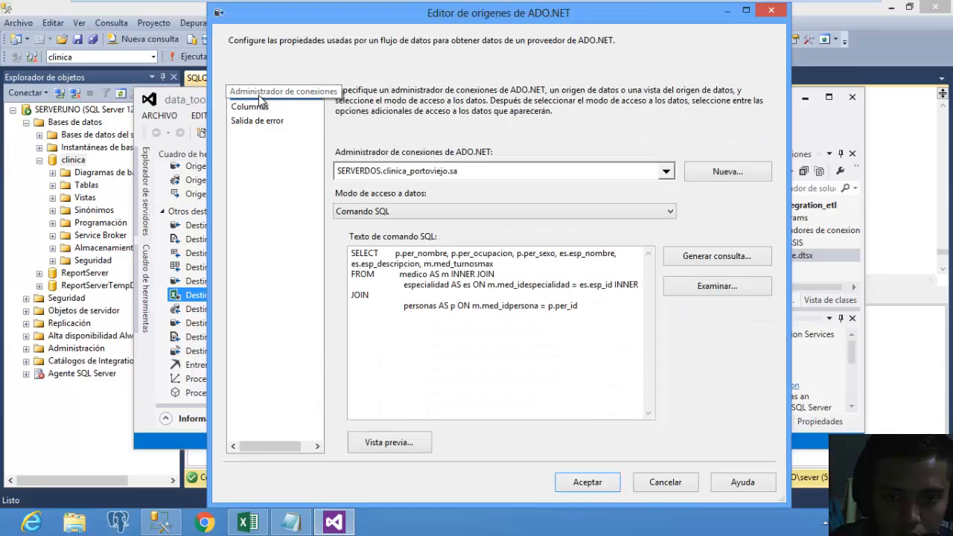
pyautogui.click(573, 481)
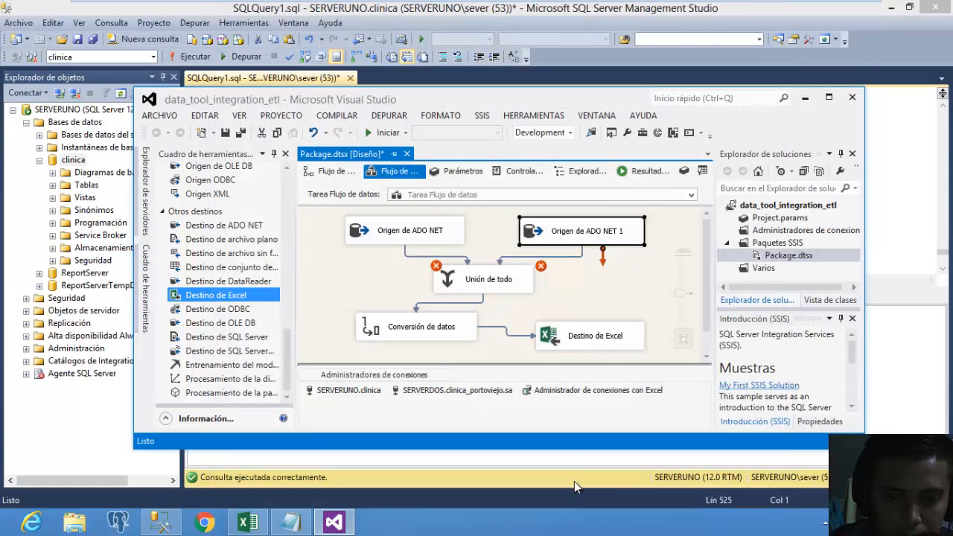
# Inspect the Unión de todo cantidad_doctores and per_sexo mappings, closing without changes.
pyautogui.click(521, 290)
pyautogui.doubleClick(521, 291)
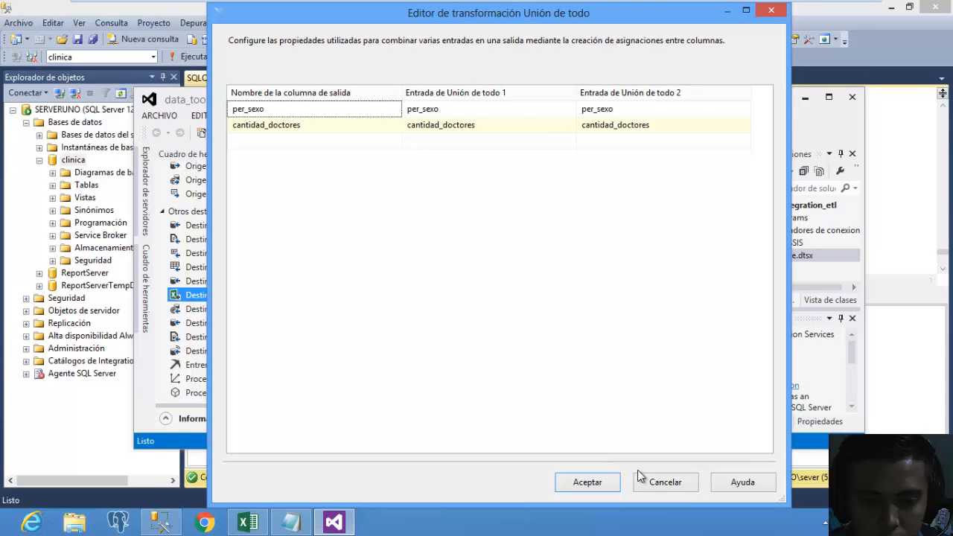
pyautogui.click(449, 120)
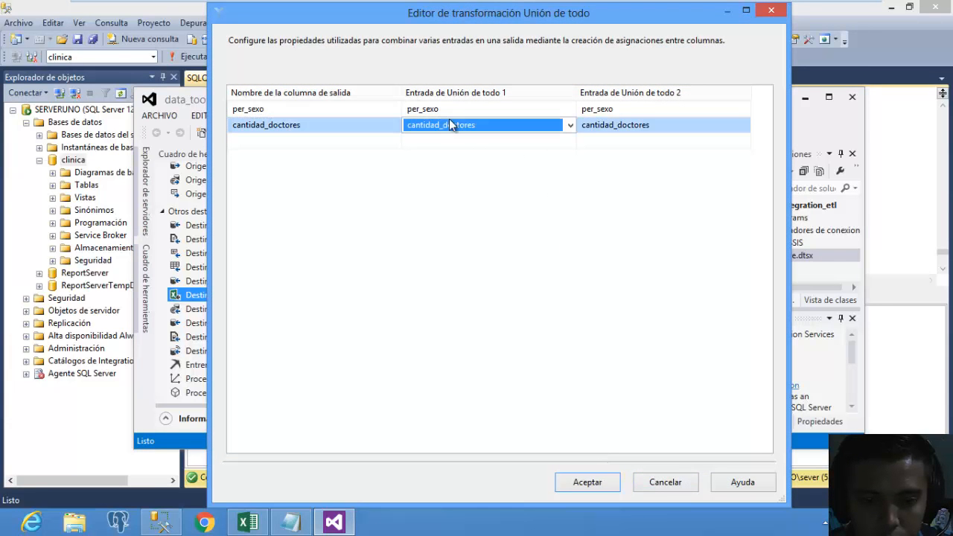
pyautogui.click(590, 111)
pyautogui.click(659, 483)
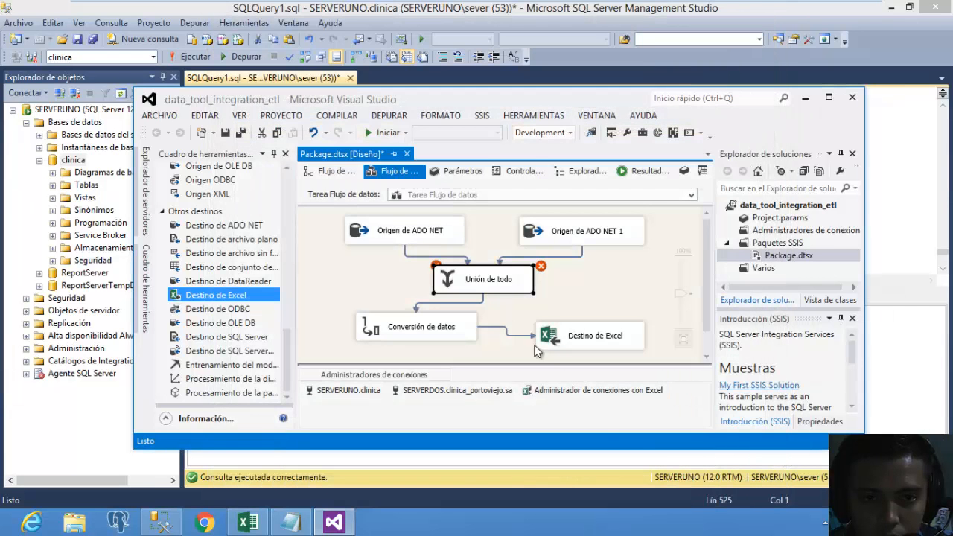
# Delete the old Unión de todo, Conversión de datos and Destino de Excel components.
pyautogui.press('Delete')
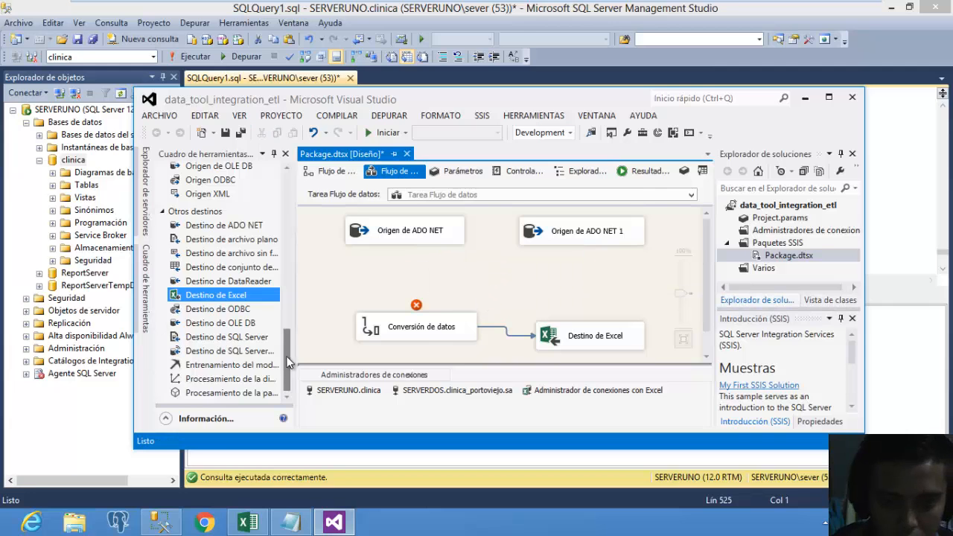
pyautogui.moveTo(282, 358); pyautogui.dragTo(287, 334)
pyautogui.click(391, 330)
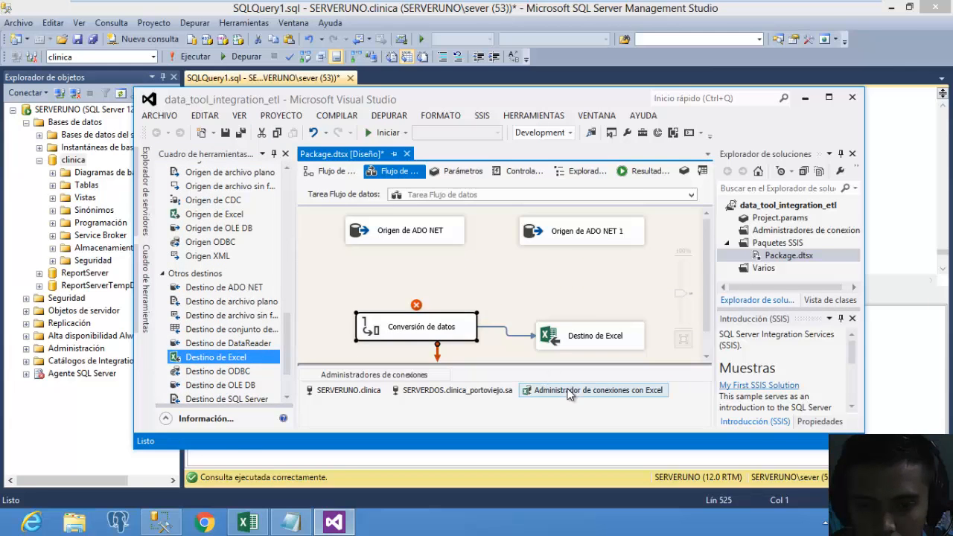
pyautogui.press('Delete')
pyautogui.click(629, 346)
pyautogui.press('Delete')
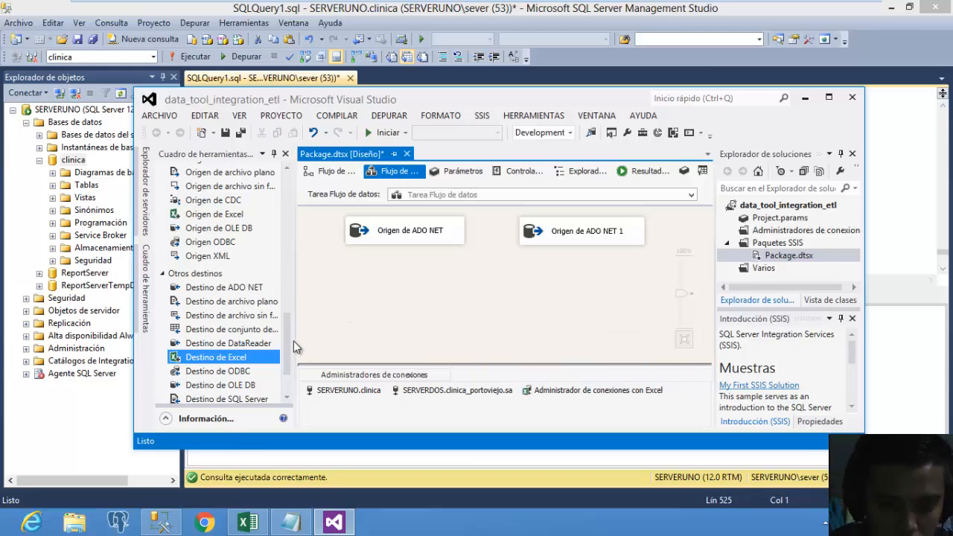
pyautogui.moveTo(293, 341); pyautogui.dragTo(290, 224)
# Add a new Unión de todo fed by both ADO NET sources and open its mappings.
pyautogui.moveTo(212, 333); pyautogui.dragTo(499, 298)
pyautogui.click(413, 235)
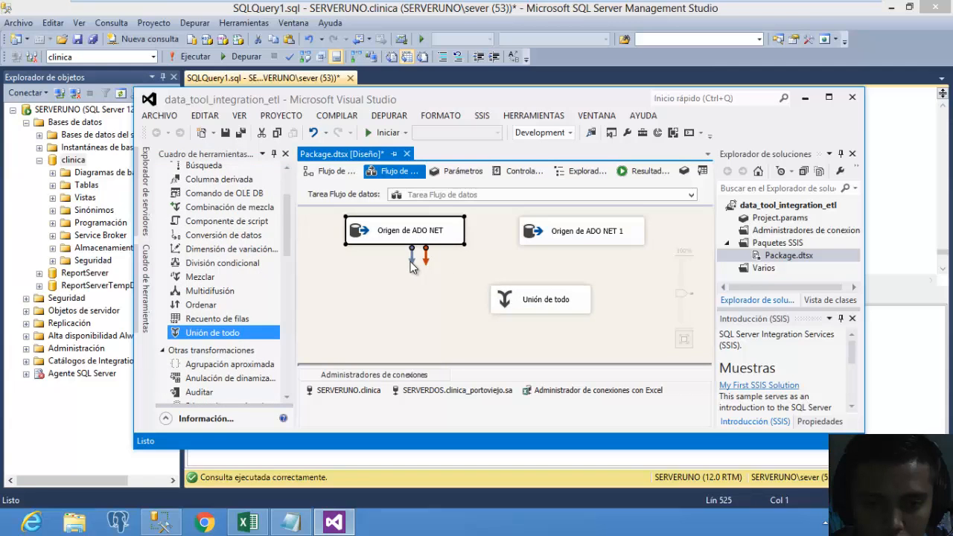
pyautogui.moveTo(406, 269); pyautogui.dragTo(531, 297)
pyautogui.click(606, 231)
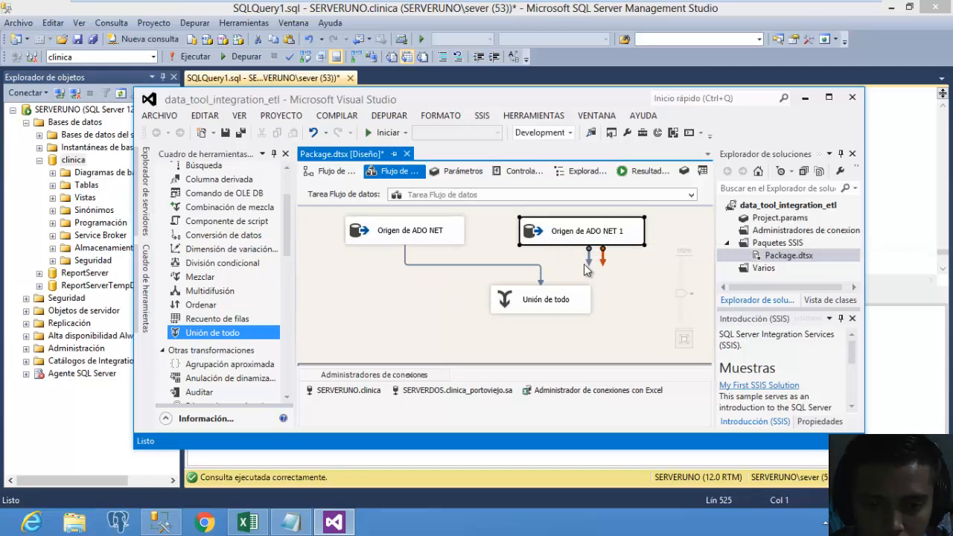
pyautogui.moveTo(586, 264); pyautogui.dragTo(552, 307)
pyautogui.doubleClick(517, 305)
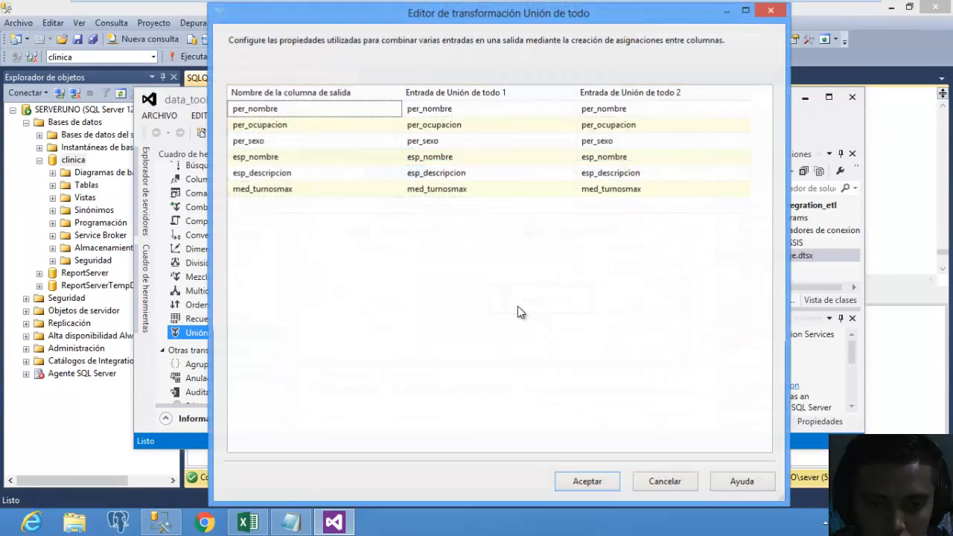
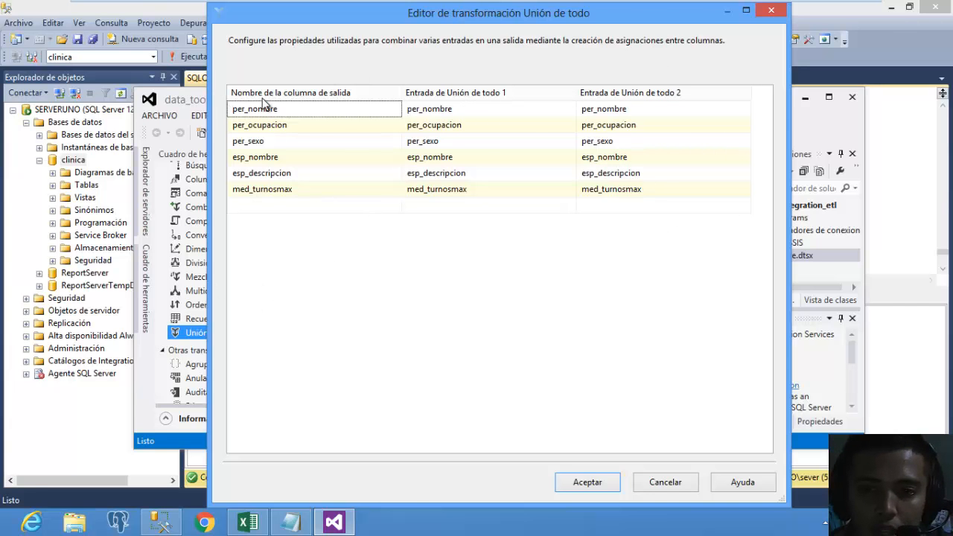
# Accept the Union All mappings, move Unión de todo up-left, and add a Conversión de datos component.
pyautogui.click(587, 482)
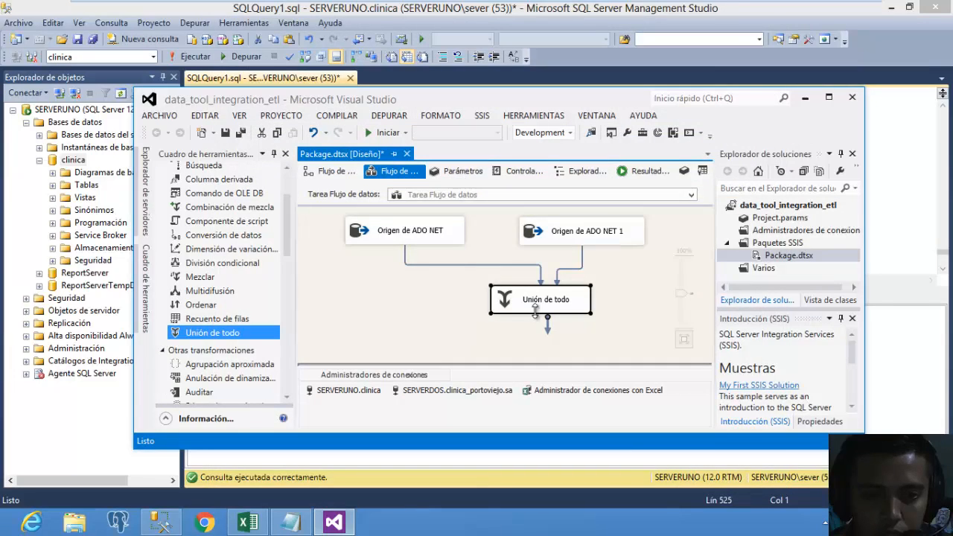
pyautogui.moveTo(525, 312); pyautogui.dragTo(432, 294)
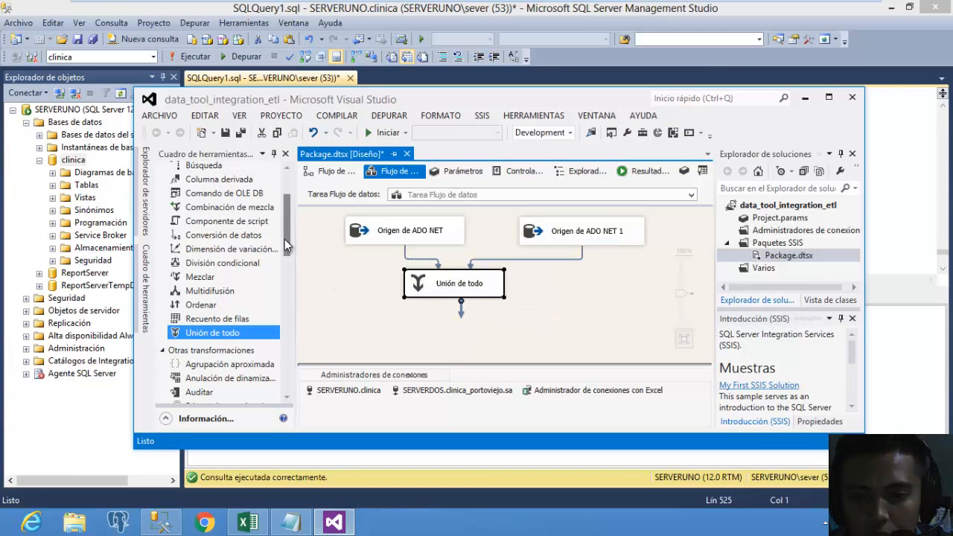
pyautogui.moveTo(284, 238); pyautogui.dragTo(572, 292)
# Connect Unión de todo to Conversión de datos and include all six input columns.
pyautogui.click(508, 330)
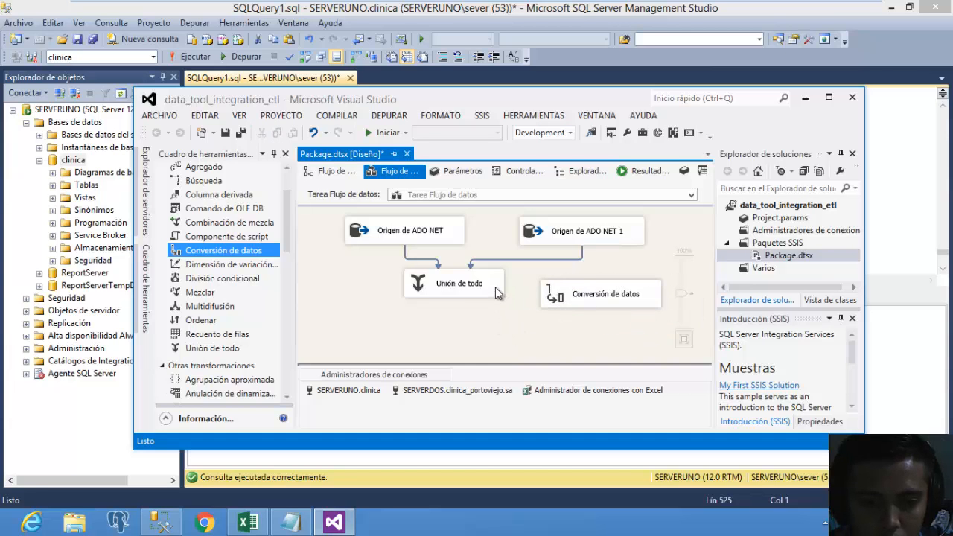
pyautogui.click(495, 286)
pyautogui.moveTo(457, 311); pyautogui.dragTo(560, 294)
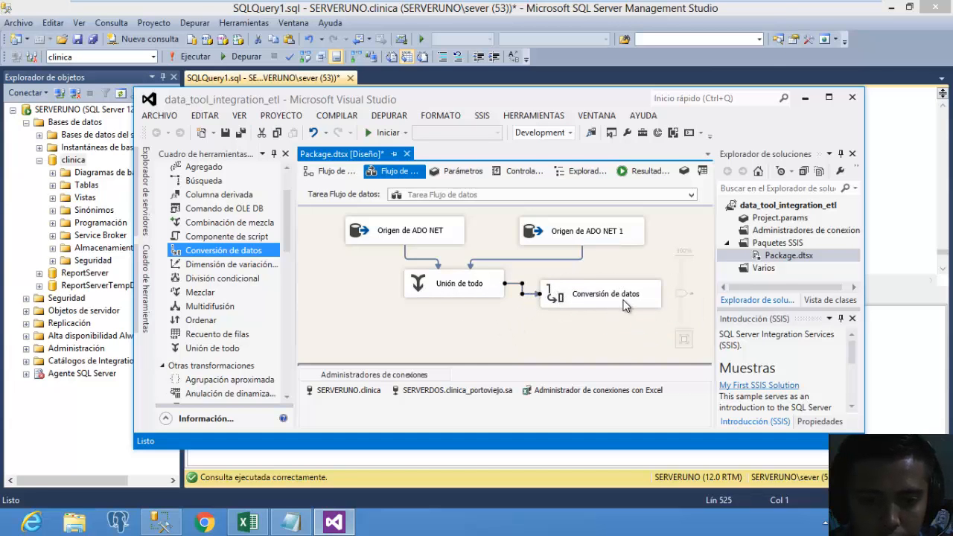
pyautogui.doubleClick(626, 305)
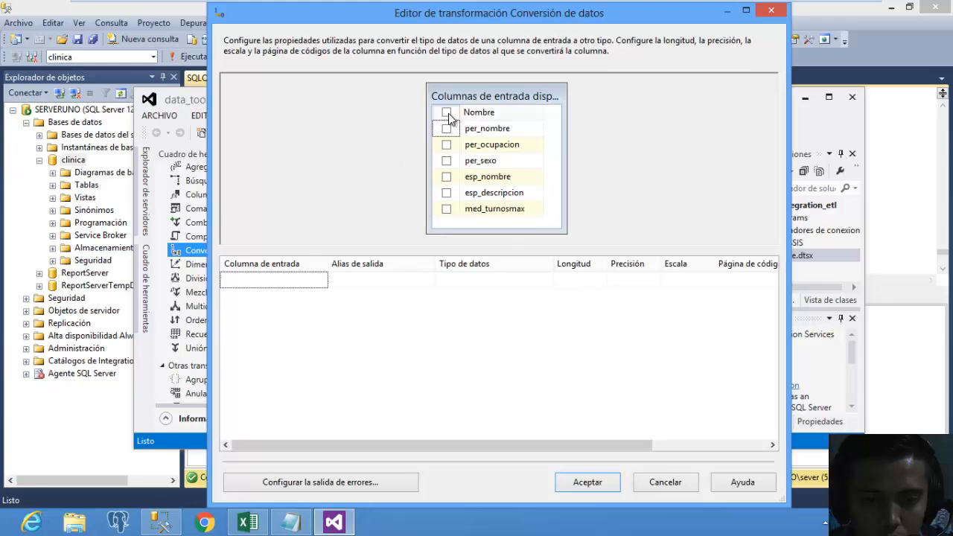
pyautogui.click(446, 112)
# Rename the first three output aliases to nombre, ocupacion and sexo.
pyautogui.click(416, 286)
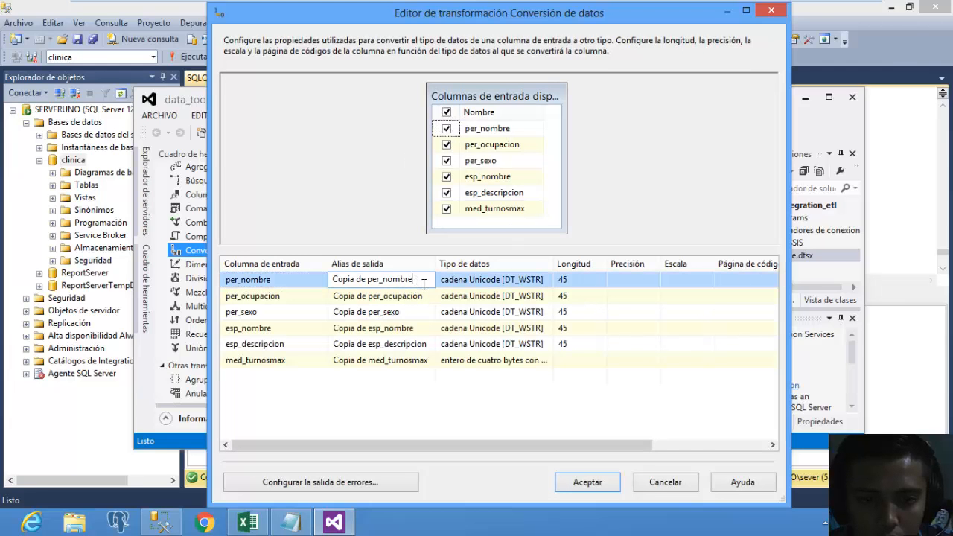
pyautogui.moveTo(424, 281); pyautogui.dragTo(303, 283)
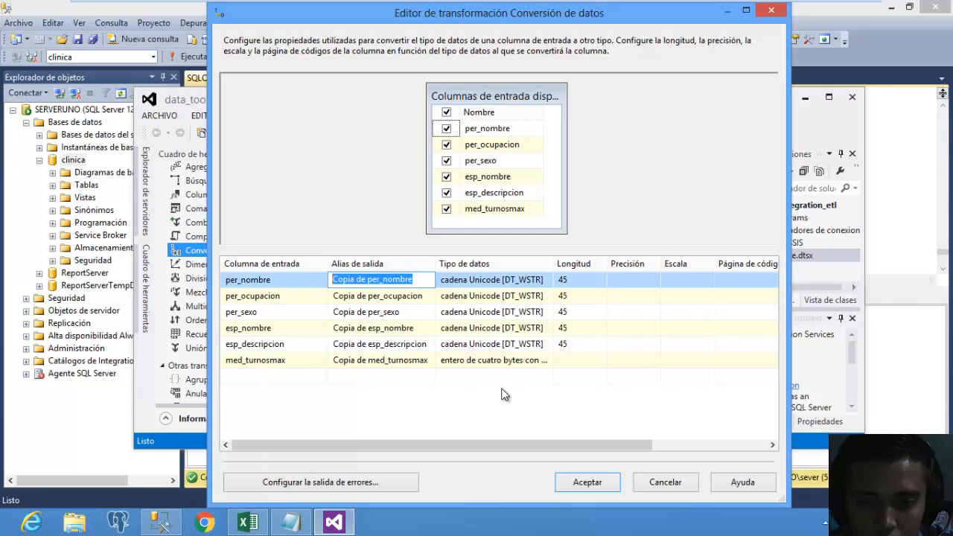
pyautogui.write('nombre')
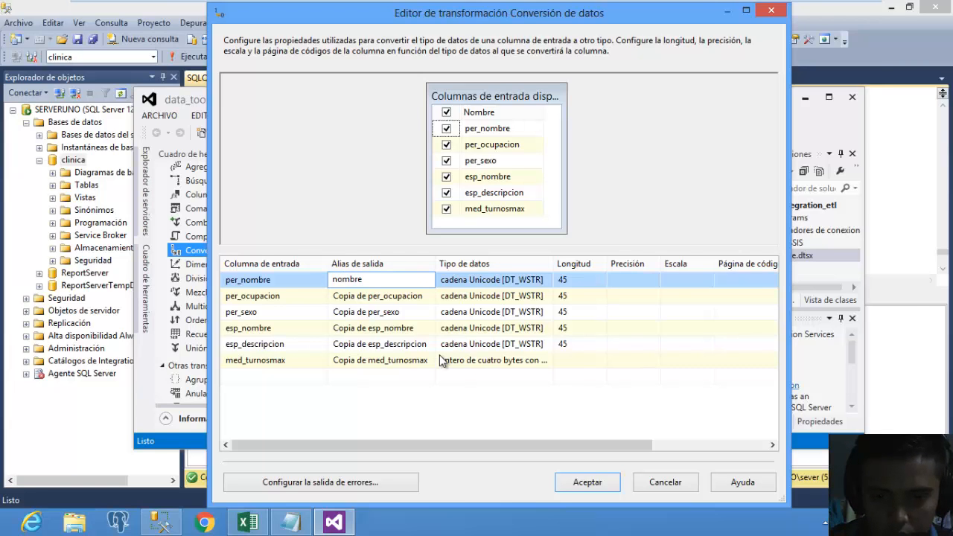
pyautogui.press('Down')
pyautogui.write('ocupaci')
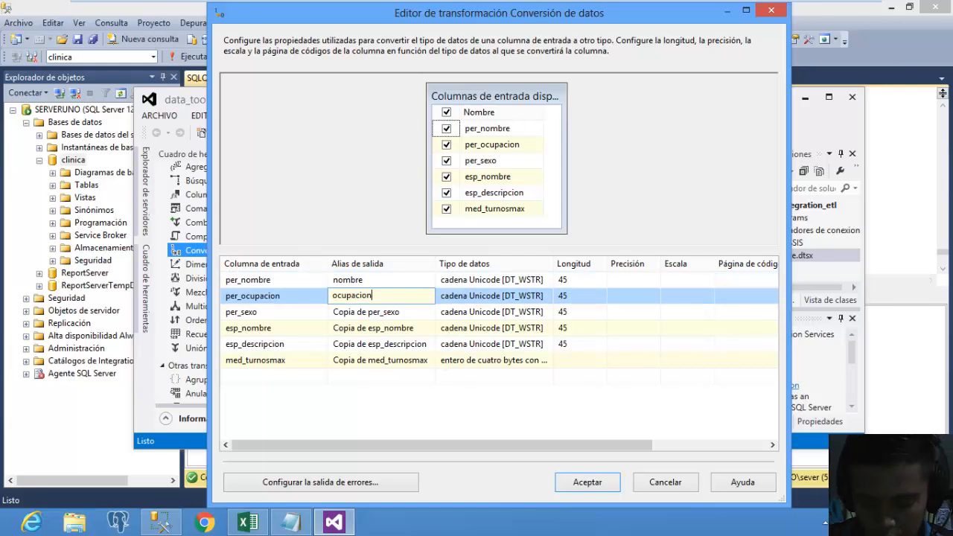
pyautogui.write('on')
pyautogui.click(413, 313)
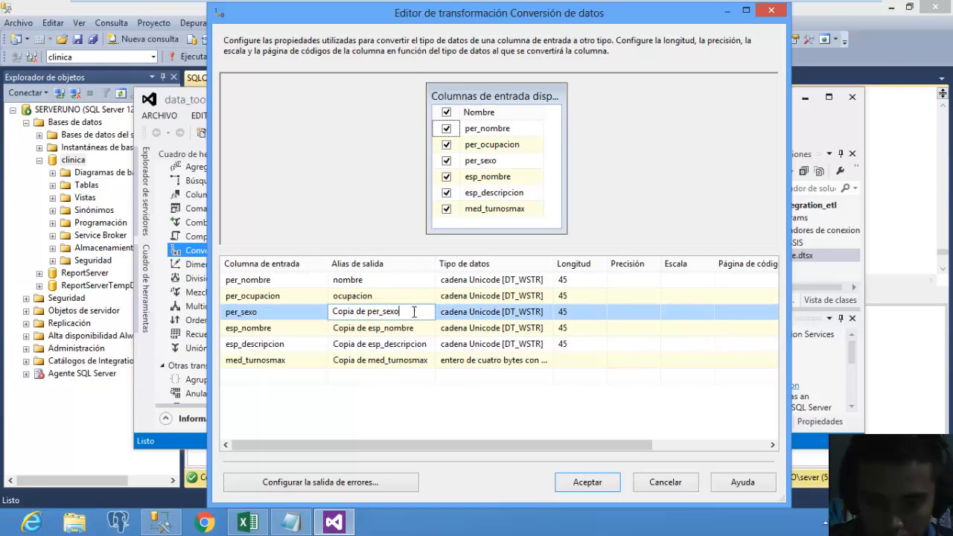
pyautogui.moveTo(401, 311); pyautogui.dragTo(313, 321)
pyautogui.write('se')
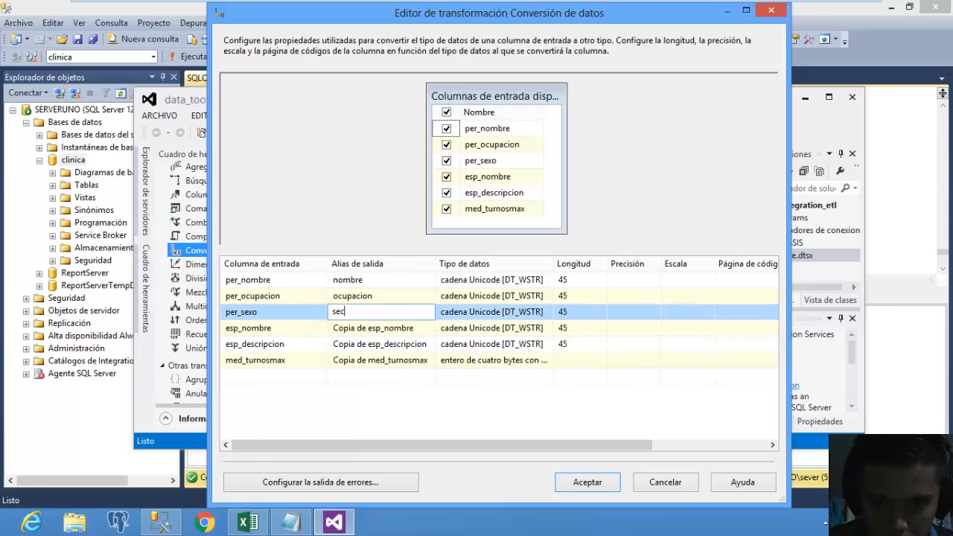
pyautogui.write('xo')
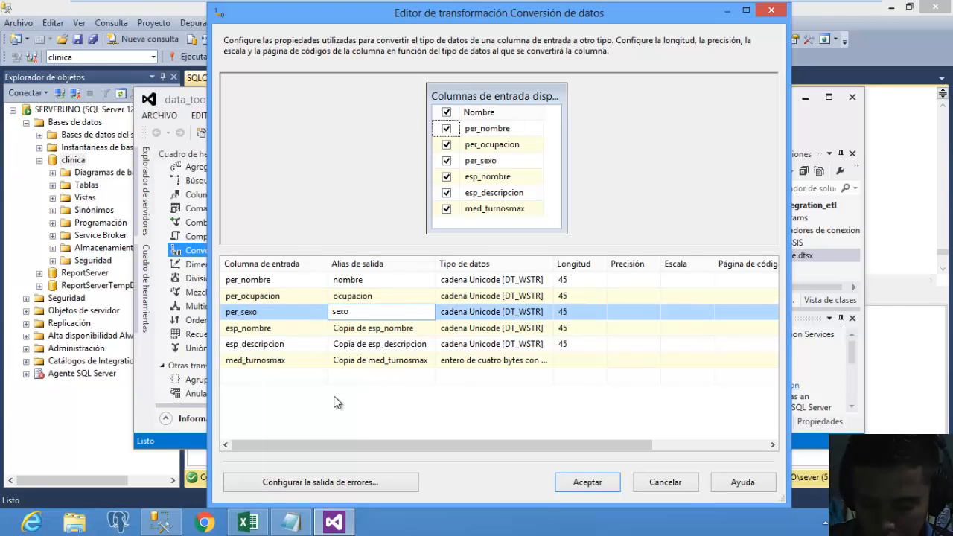
# Rename the remaining aliases to nombre_esp, descripcion_esp and turno_med, and accept the conversion.
pyautogui.click(395, 330)
pyautogui.doubleClick(412, 328)
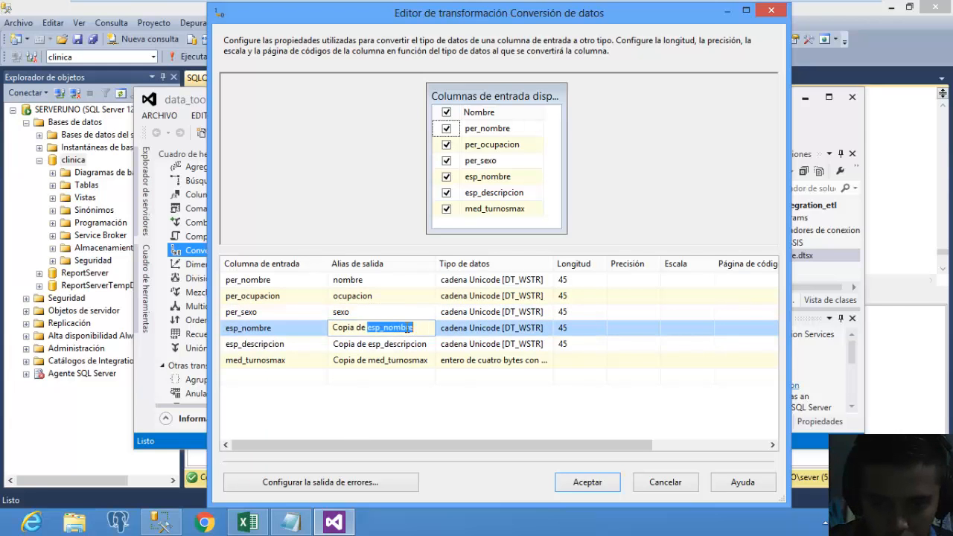
pyautogui.moveTo(412, 327); pyautogui.dragTo(297, 332)
pyautogui.write('esp_')
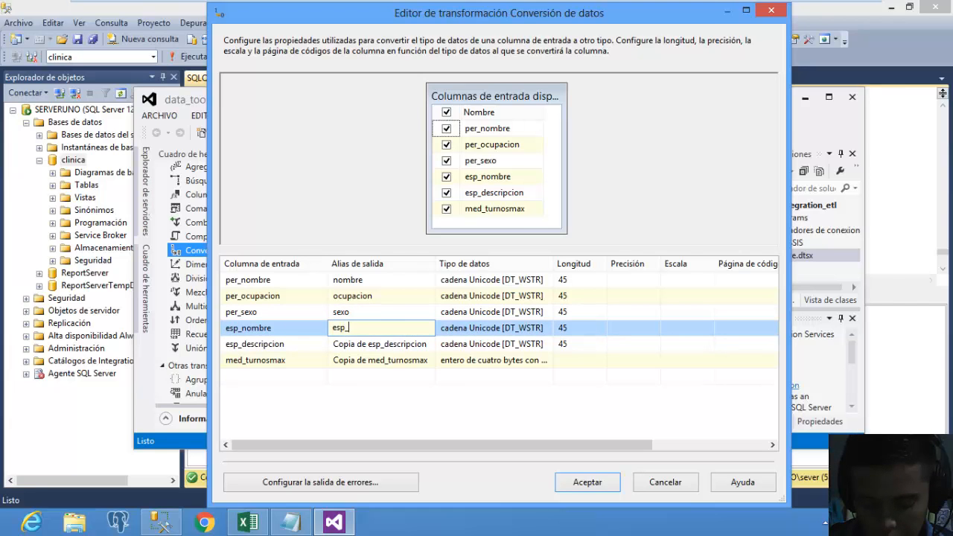
pyautogui.write('nombr')
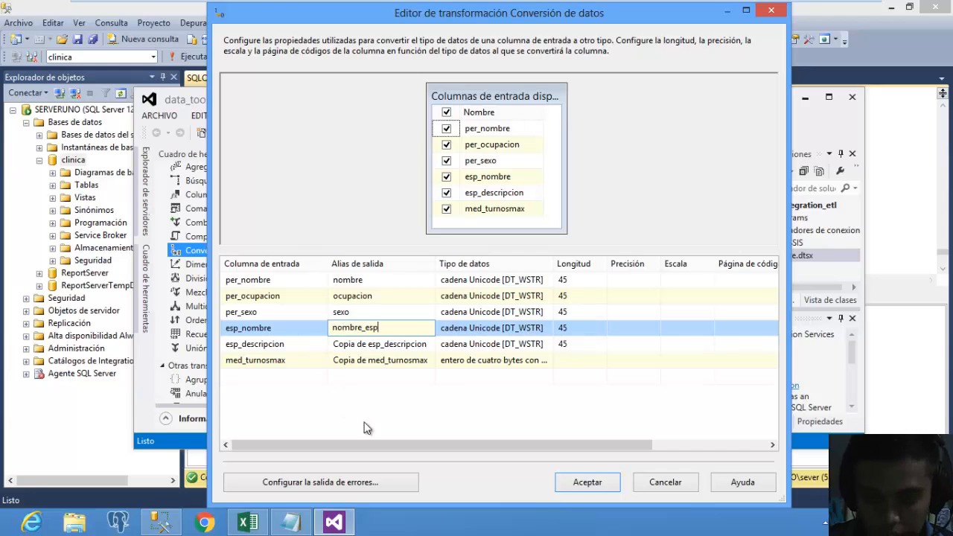
pyautogui.click(407, 344)
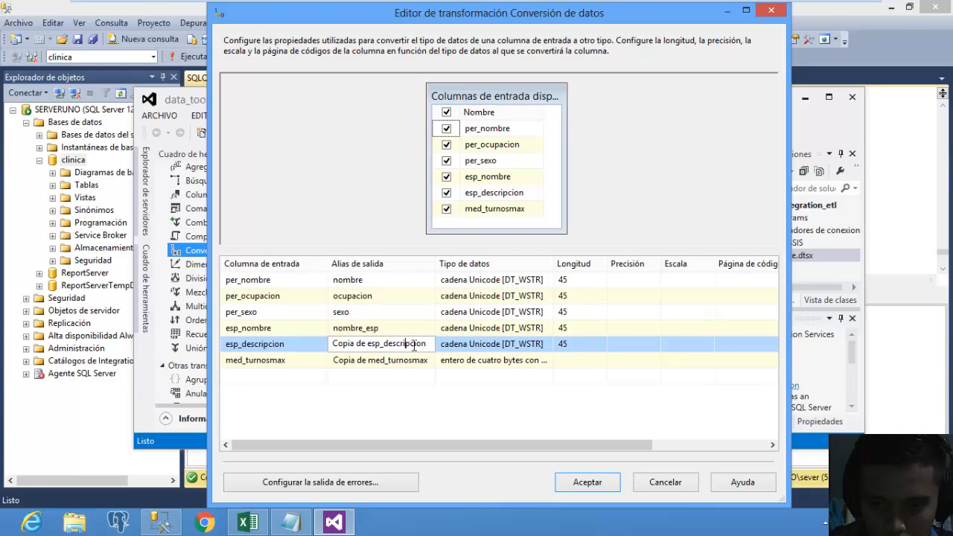
pyautogui.moveTo(430, 349); pyautogui.dragTo(328, 344)
pyautogui.write('d')
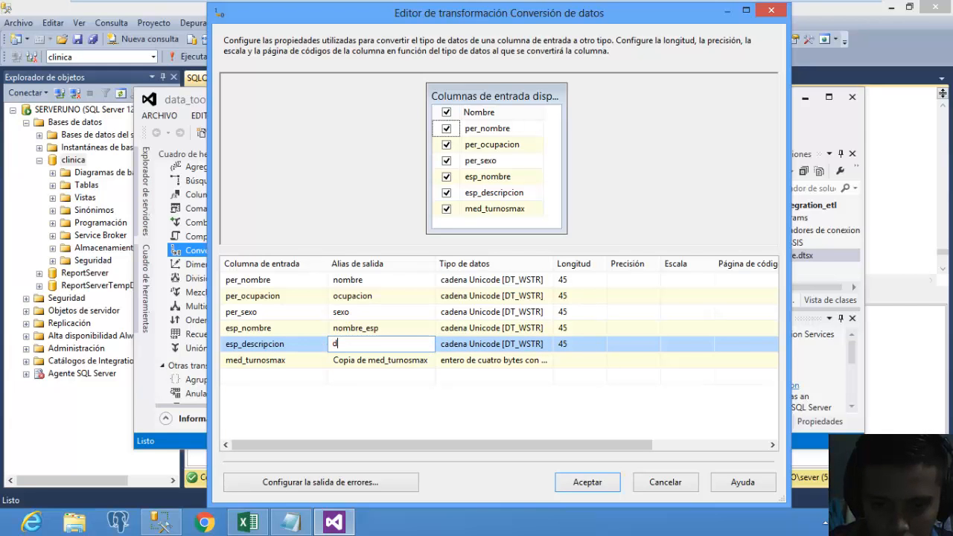
pyautogui.write('escripciono_esp')
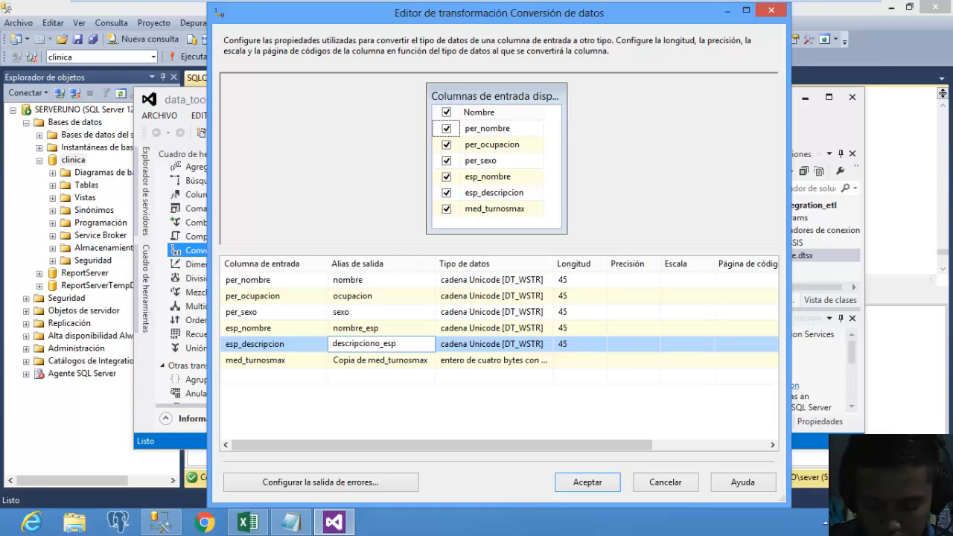
pyautogui.click(387, 360)
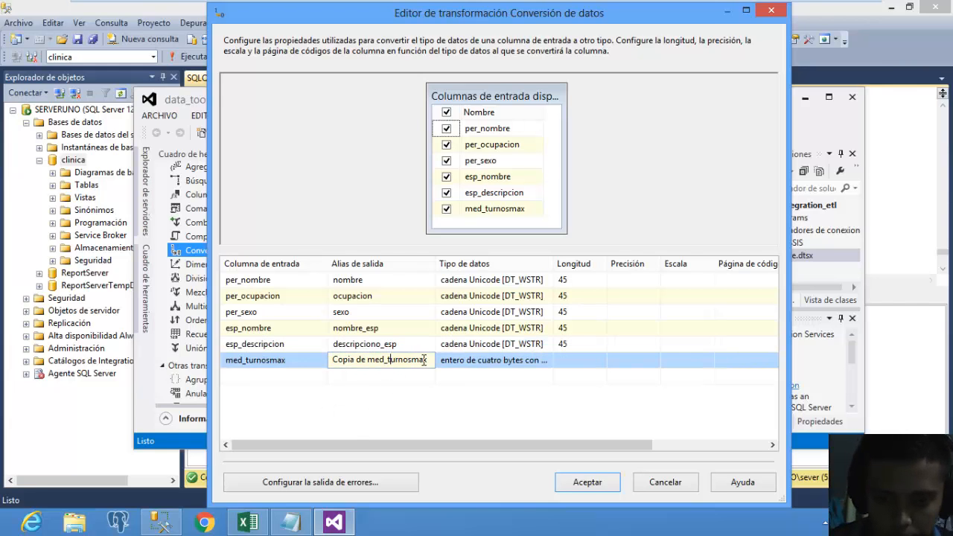
pyautogui.moveTo(430, 363); pyautogui.dragTo(298, 362)
pyautogui.write('t')
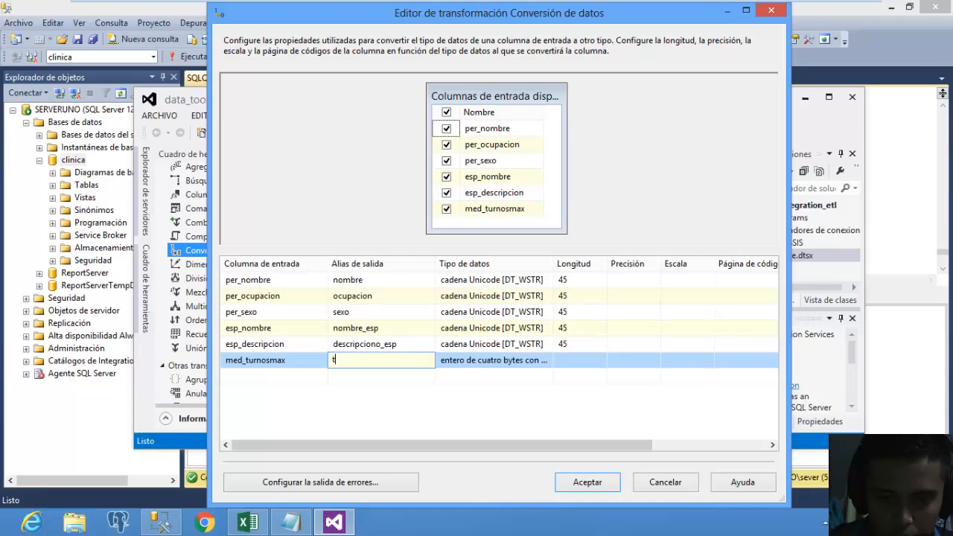
pyautogui.write('urno_')
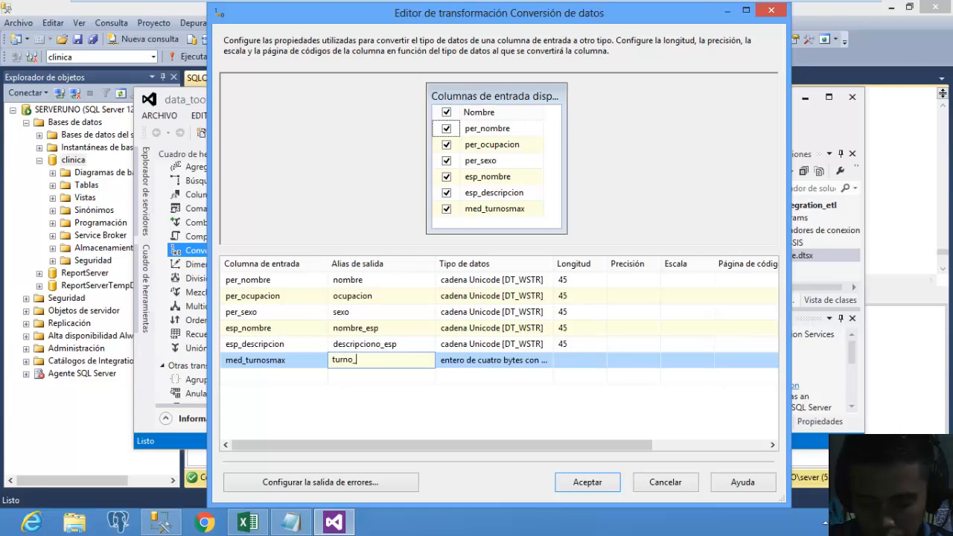
pyautogui.write('med')
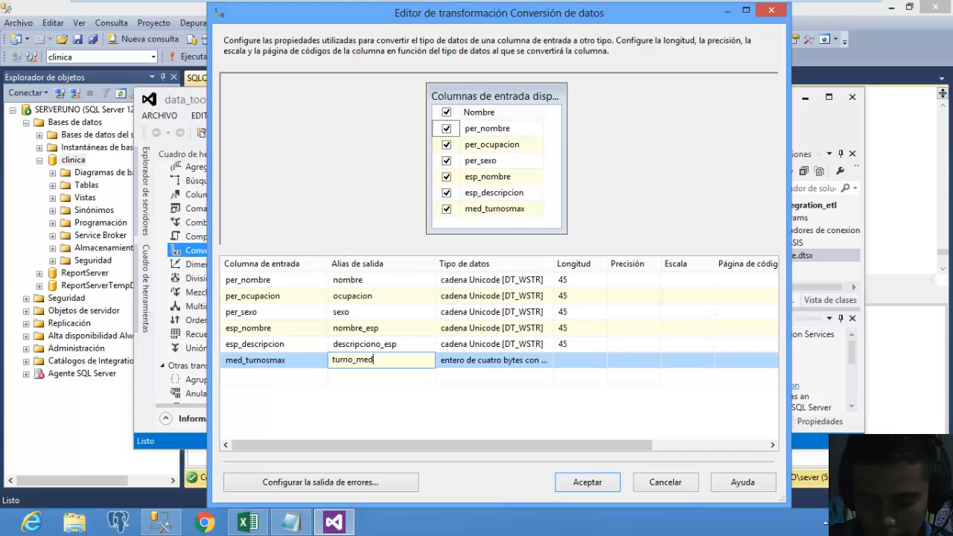
pyautogui.click(335, 429)
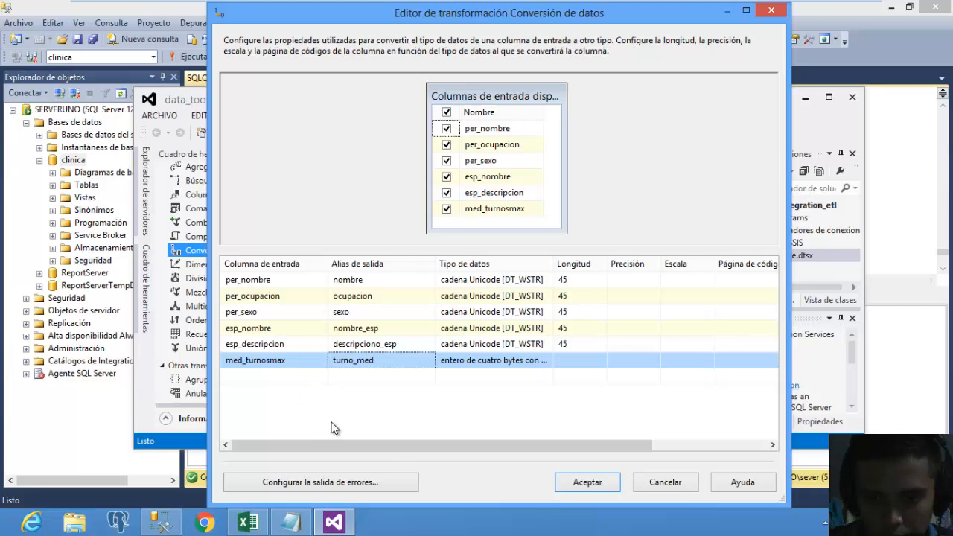
pyautogui.click(587, 483)
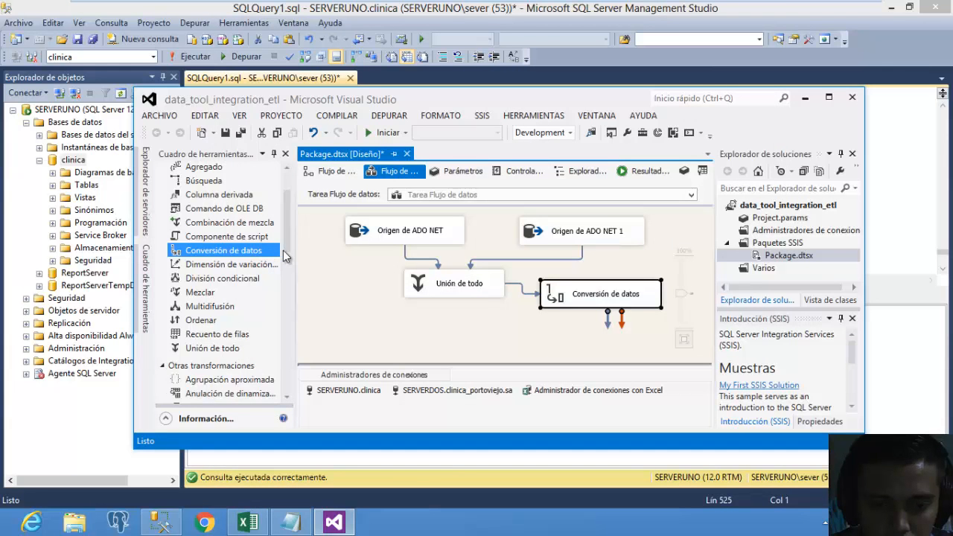
# Add a Destino de Excel and connect the Conversión de datos output to it.
pyautogui.moveTo(284, 251); pyautogui.dragTo(284, 356)
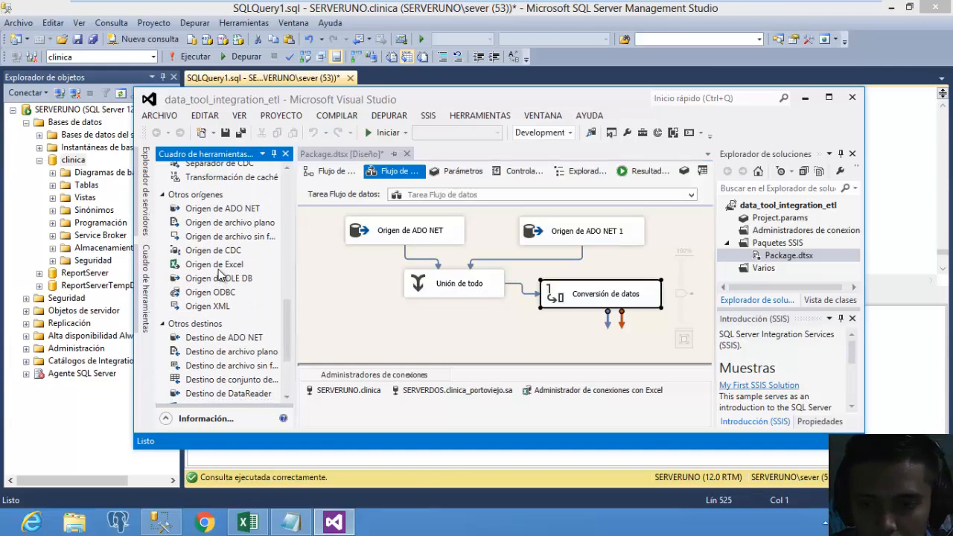
pyautogui.scroll(-1, 287, 354)
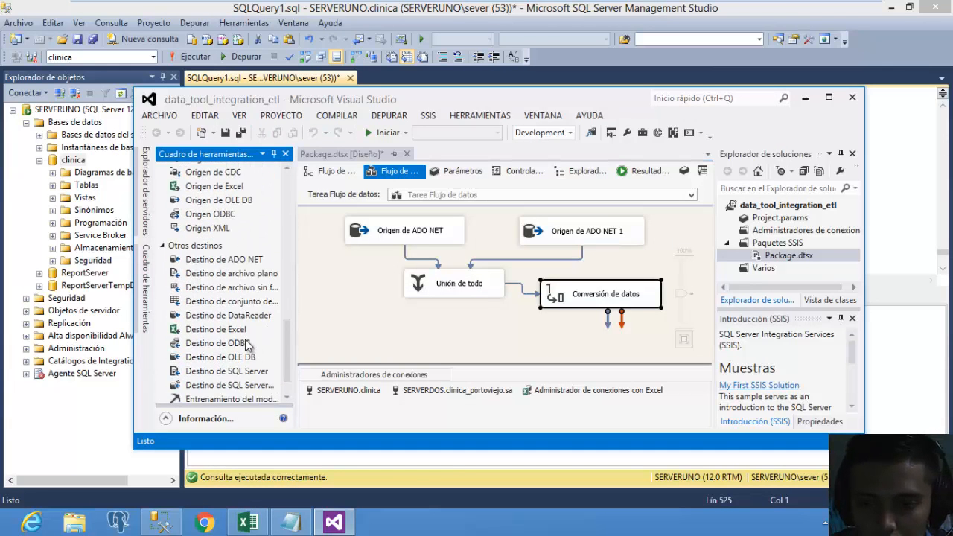
pyautogui.moveTo(230, 332); pyautogui.dragTo(497, 328)
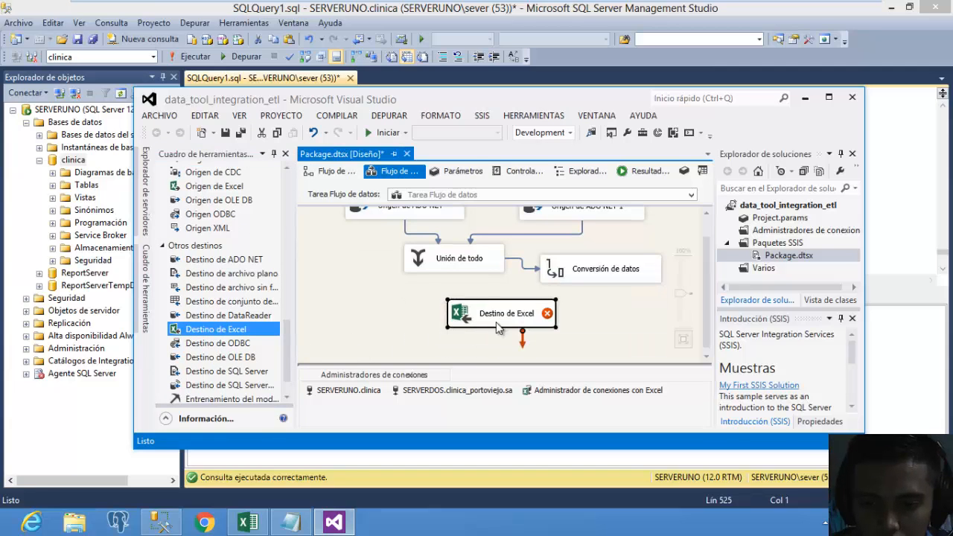
pyautogui.click(594, 277)
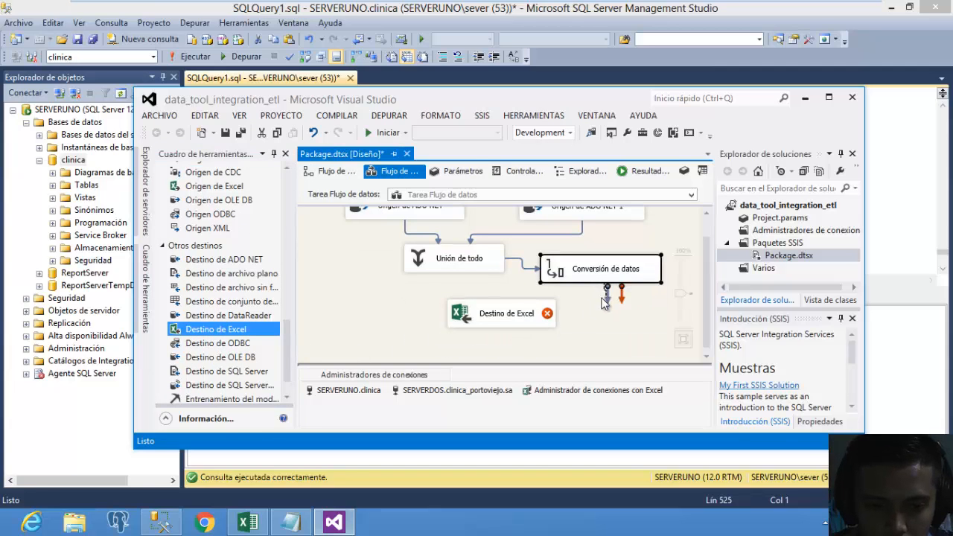
pyautogui.moveTo(608, 294); pyautogui.dragTo(482, 318)
# Target sheet Hoja1$ in the Excel destination, map sexo to sexo, and accept.
pyautogui.doubleClick(486, 322)
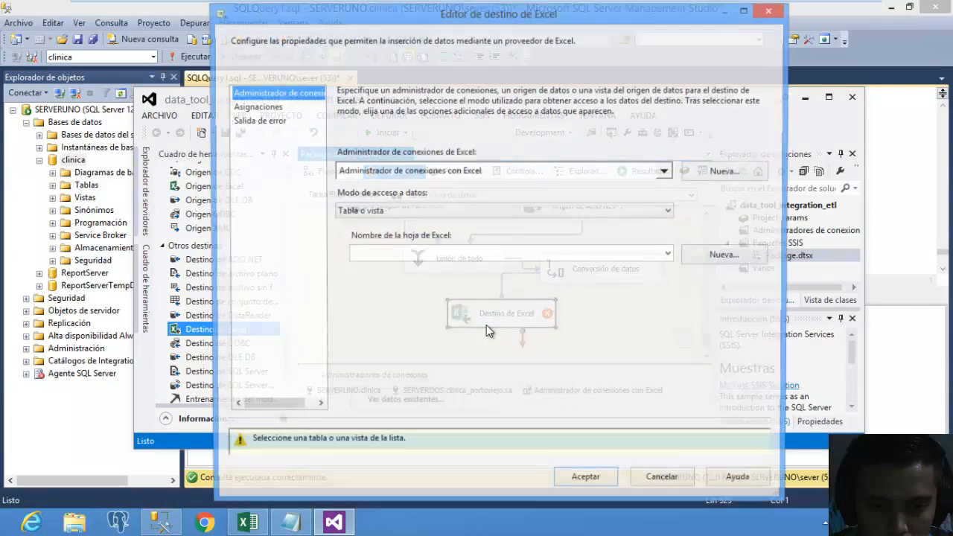
pyautogui.click(531, 254)
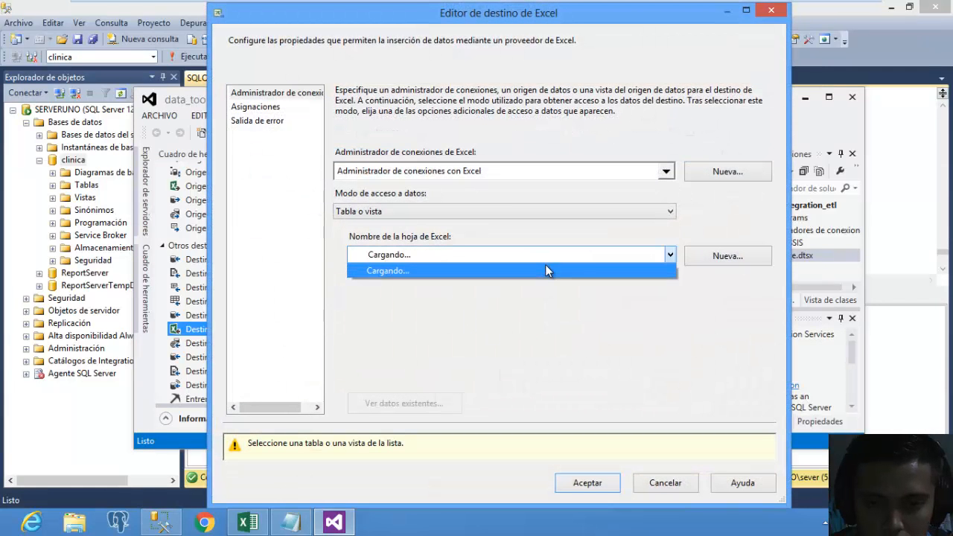
pyautogui.click(529, 270)
pyautogui.click(272, 109)
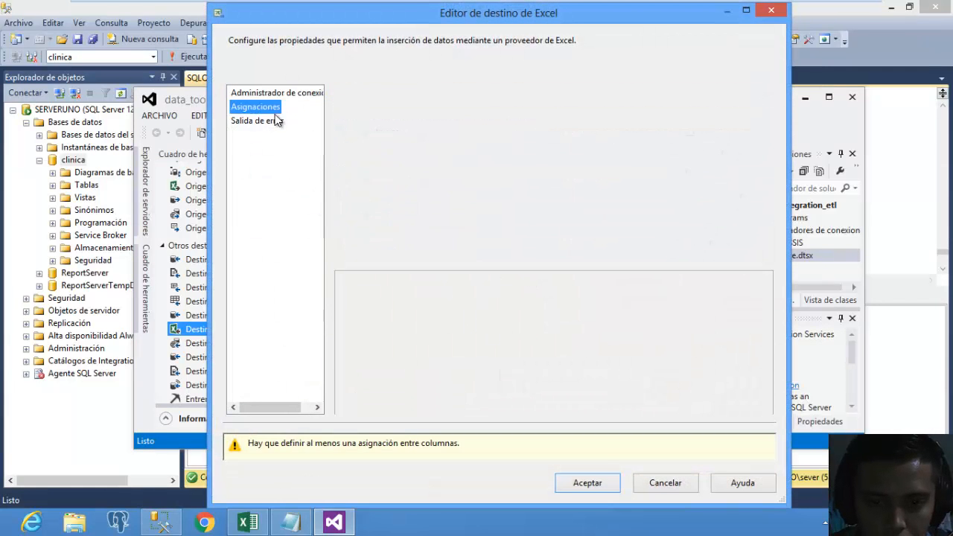
pyautogui.moveTo(652, 153)
pyautogui.mouseDown()
pyautogui.moveTo(670, 158)
pyautogui.moveTo(639, 143)
pyautogui.moveTo(638, 163)
pyautogui.mouseUp()
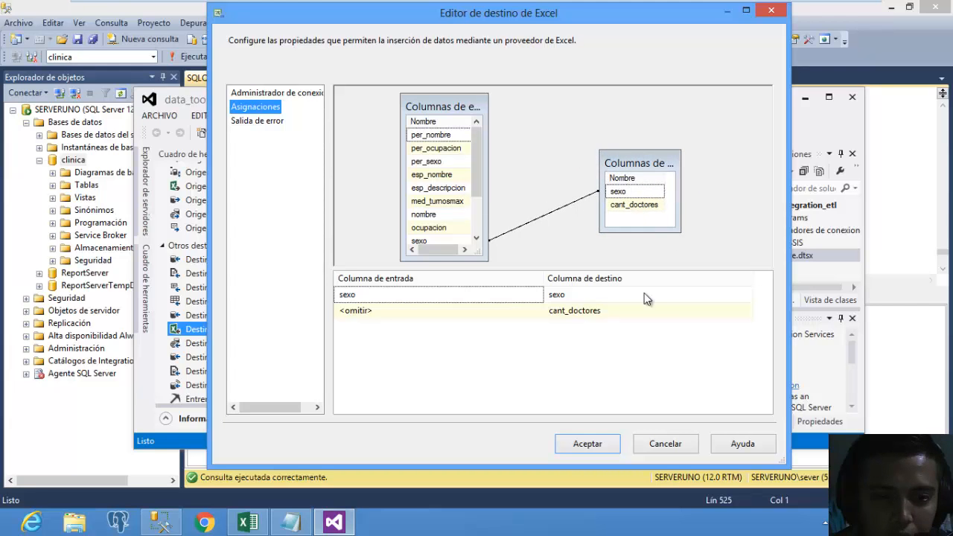
pyautogui.click(600, 444)
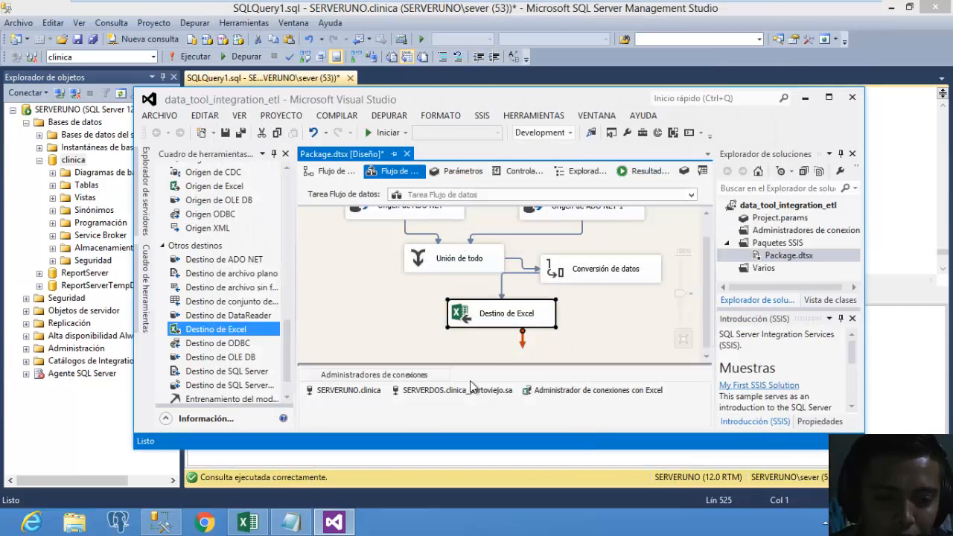
# Maximize the report workbook and delete the old sexo/cant_doctores table from Hoja1.
pyautogui.click(252, 523)
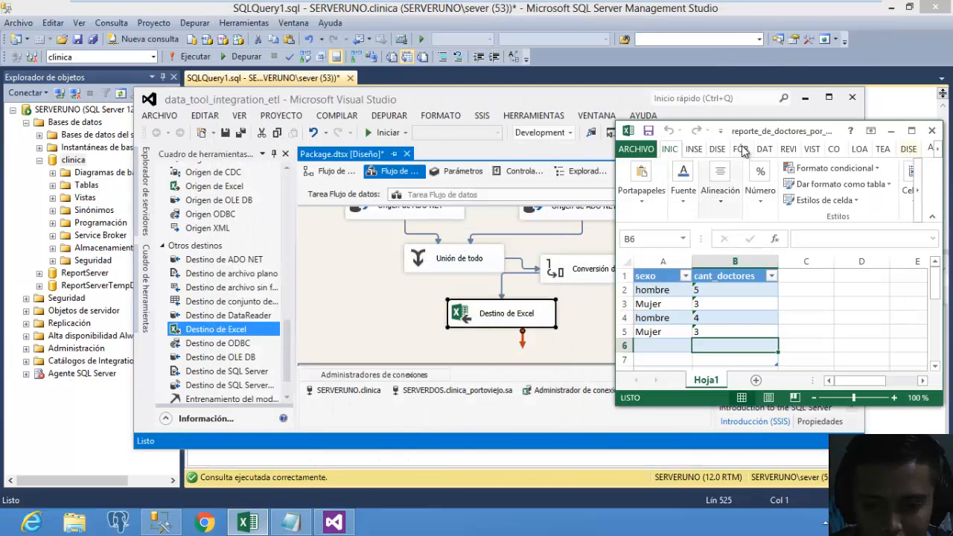
pyautogui.click(912, 131)
pyautogui.click(249, 251)
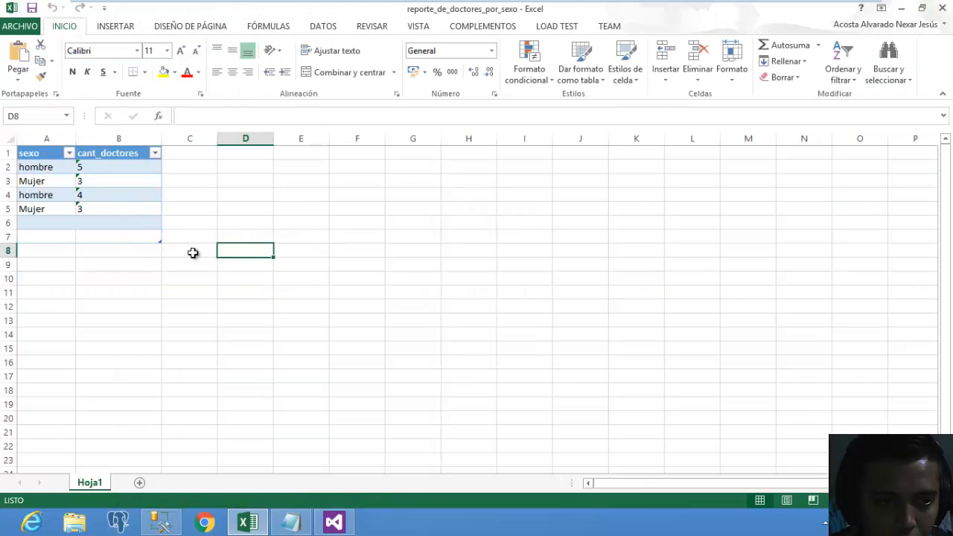
pyautogui.click(155, 225)
pyautogui.moveTo(149, 224); pyautogui.dragTo(3, 141)
pyautogui.press('Delete')
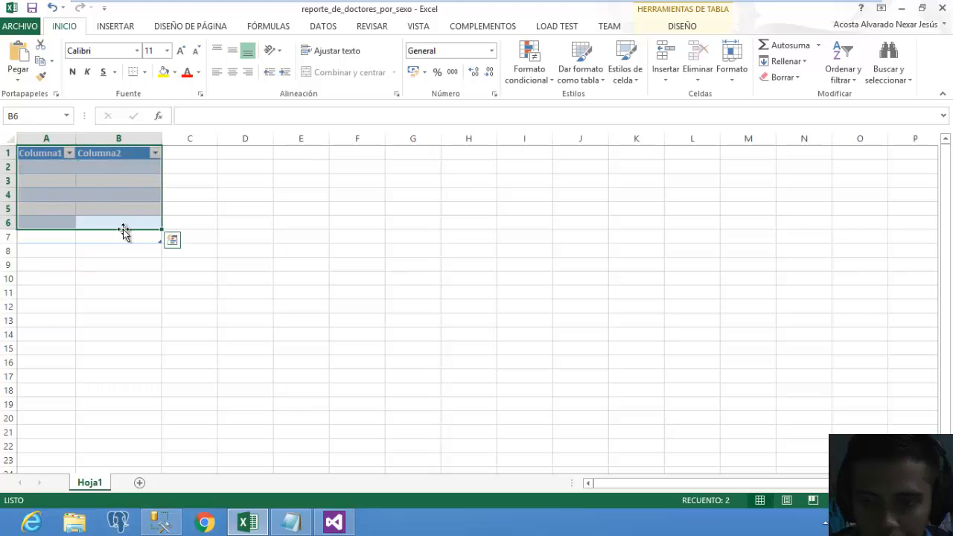
pyautogui.rightClick(116, 189)
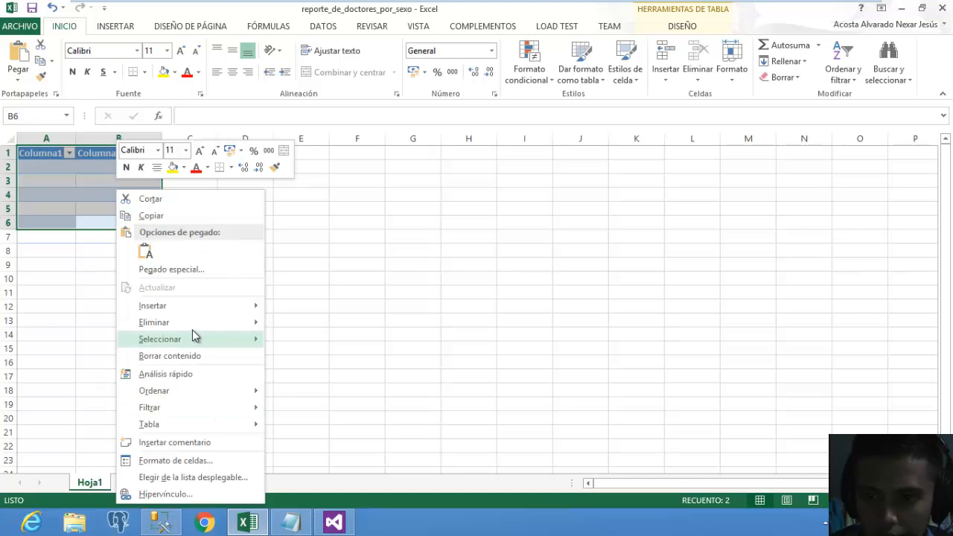
pyautogui.moveTo(224, 322)
pyautogui.click(294, 324)
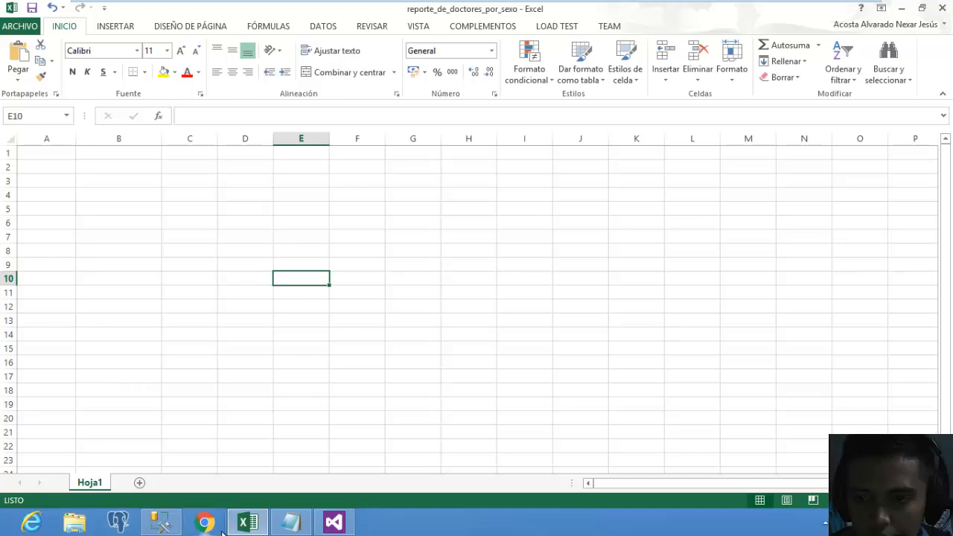
pyautogui.click(166, 525)
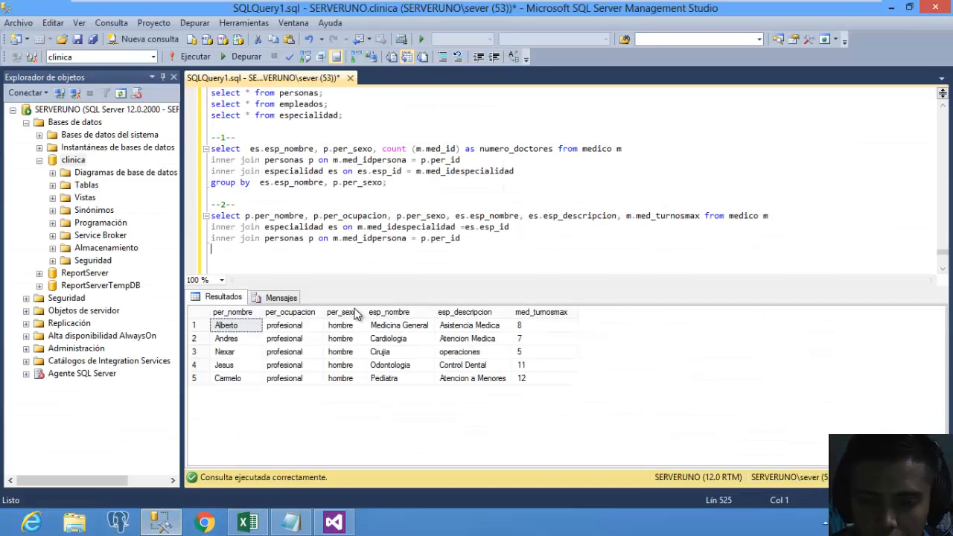
pyautogui.click(162, 525)
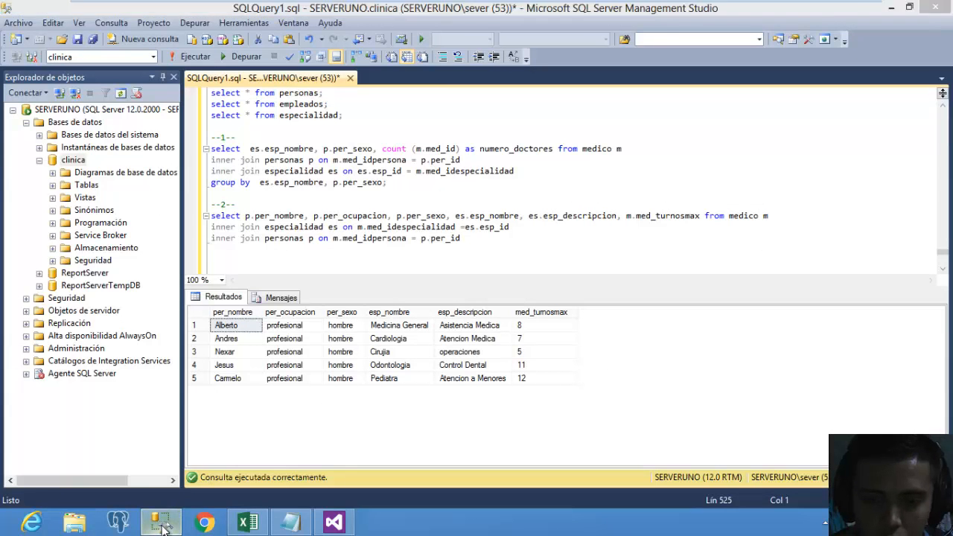
pyautogui.click(132, 278)
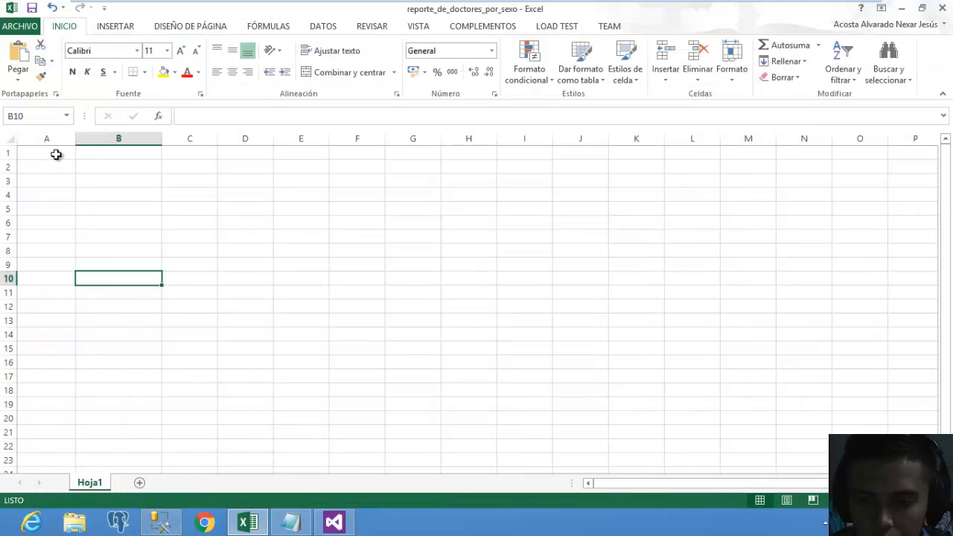
pyautogui.moveTo(55, 153); pyautogui.dragTo(355, 290)
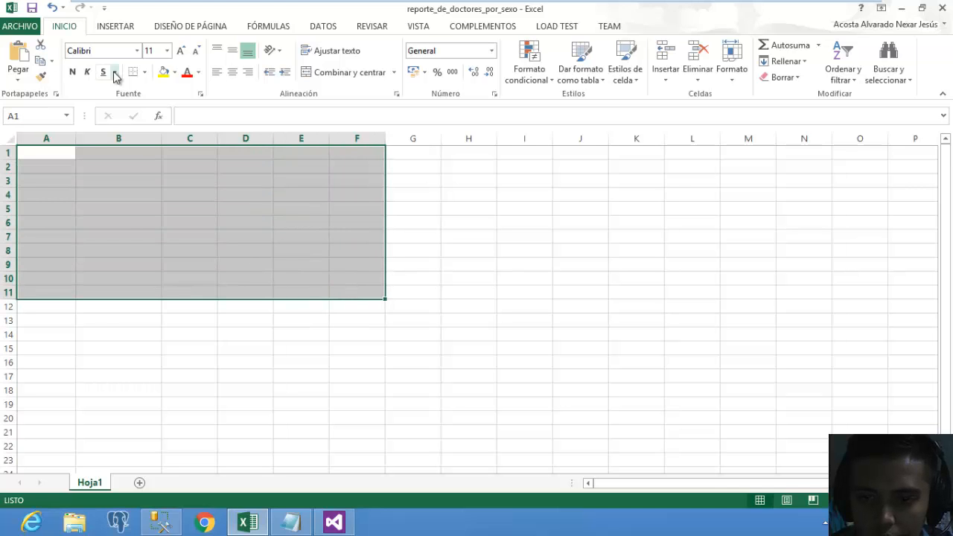
# Insert a table over the selected range, creating Tabla2 headed Columna1 to Columna6.
pyautogui.click(119, 26)
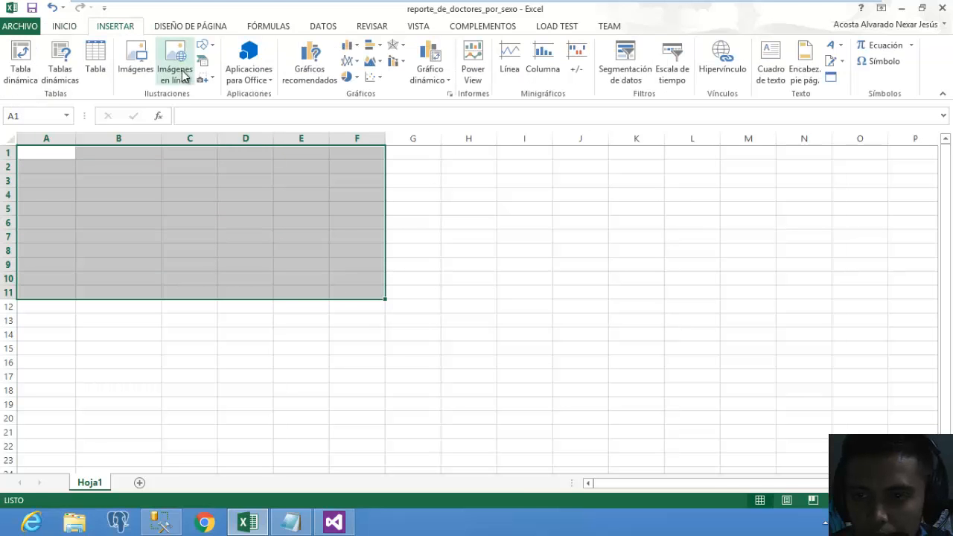
pyautogui.click(95, 69)
pyautogui.click(391, 228)
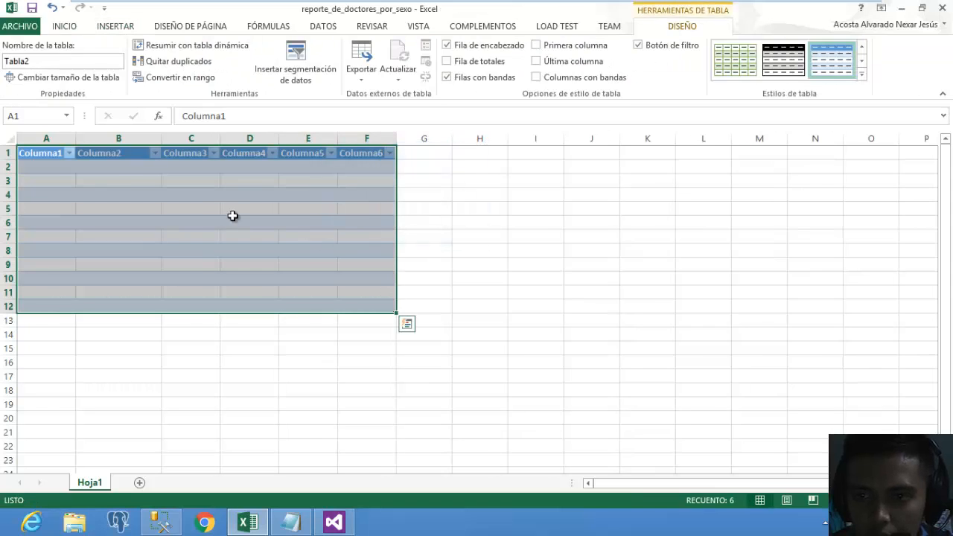
pyautogui.click(44, 154)
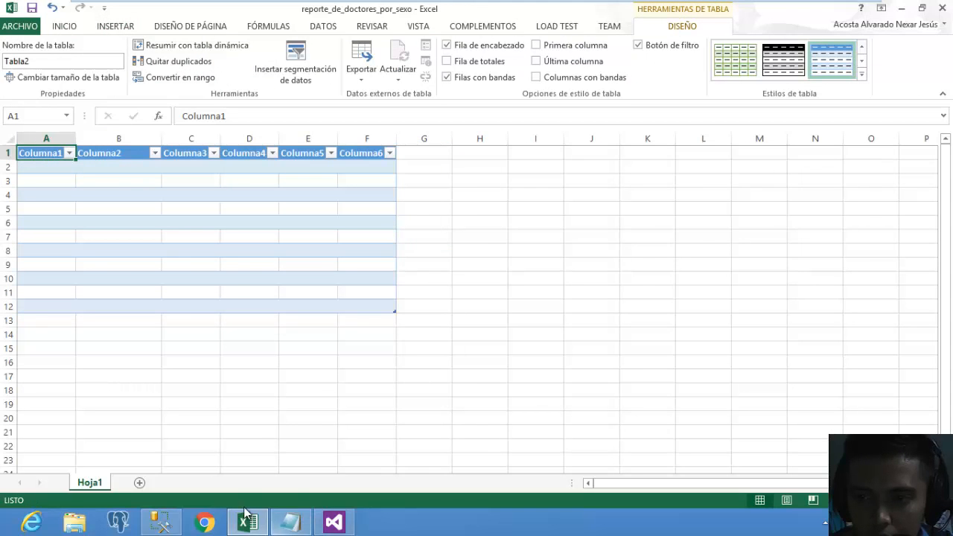
pyautogui.click(336, 521)
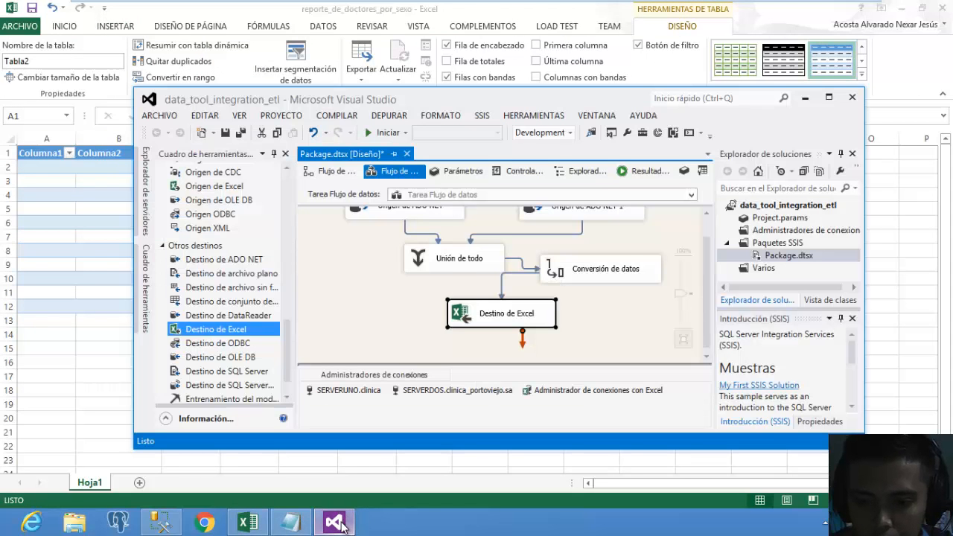
# Review the Unión de todo columns and the Conversión de datos aliases nombre through turno_med.
pyautogui.click(460, 265)
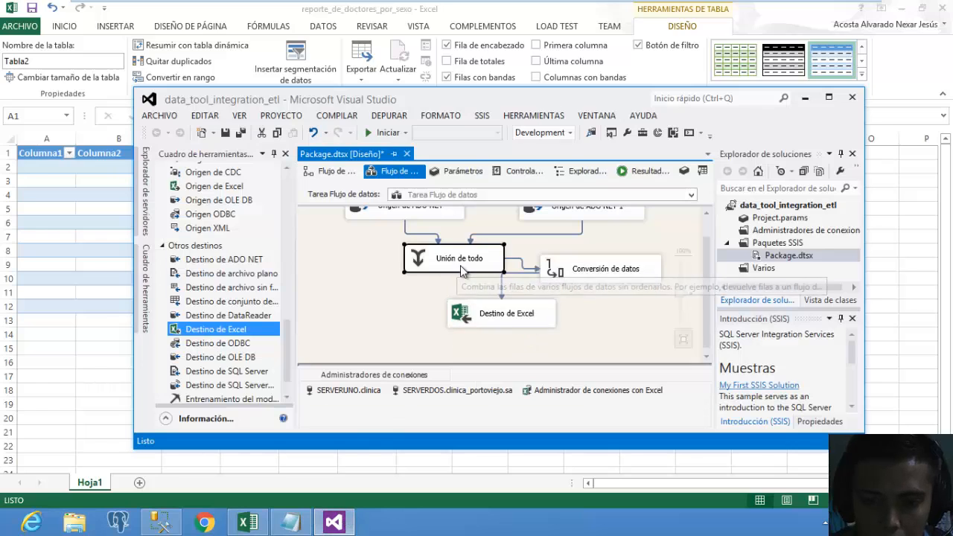
pyautogui.doubleClick(460, 265)
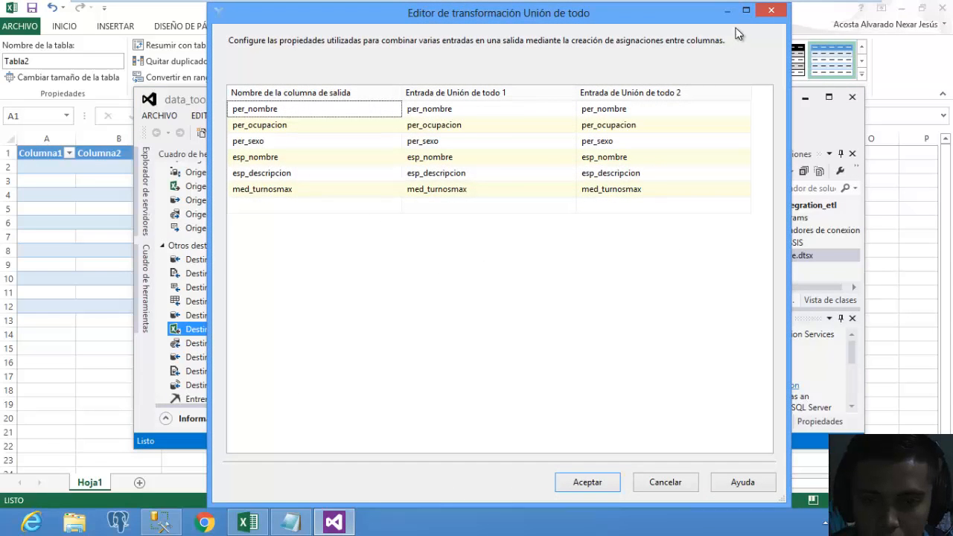
pyautogui.click(771, 12)
pyautogui.doubleClick(608, 276)
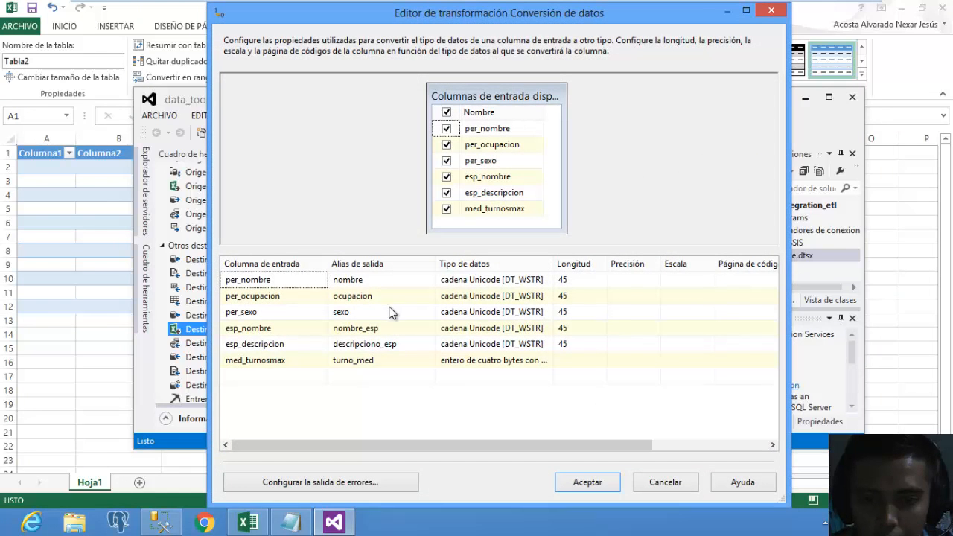
pyautogui.doubleClick(46, 151)
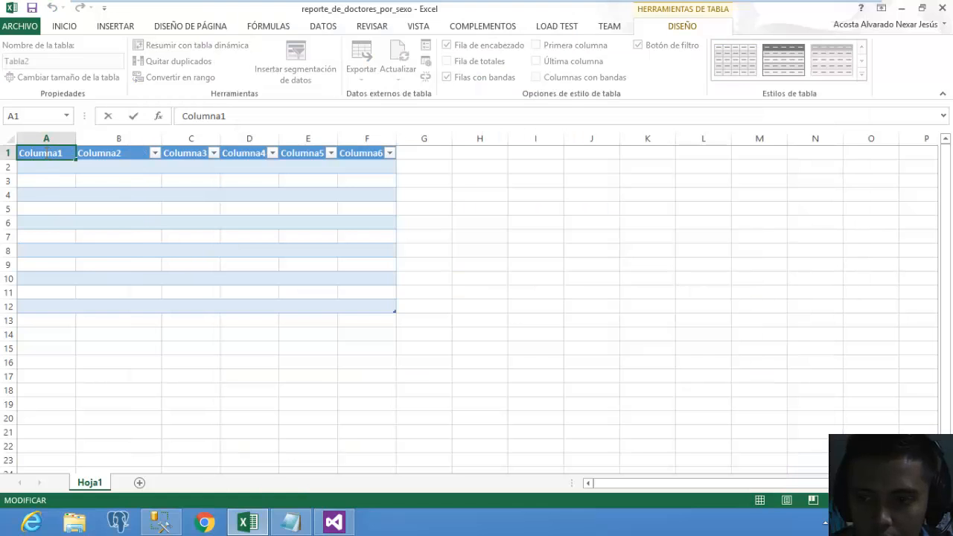
# Rename the A1–D1 headers to nombre, ocupacion, sexo and nombre_esp.
pyautogui.press('BackSpace')
pyautogui.press('BackSpace')
pyautogui.press('BackSpace')
pyautogui.press('BackSpace')
pyautogui.press('BackSpace')
pyautogui.press('BackSpace')
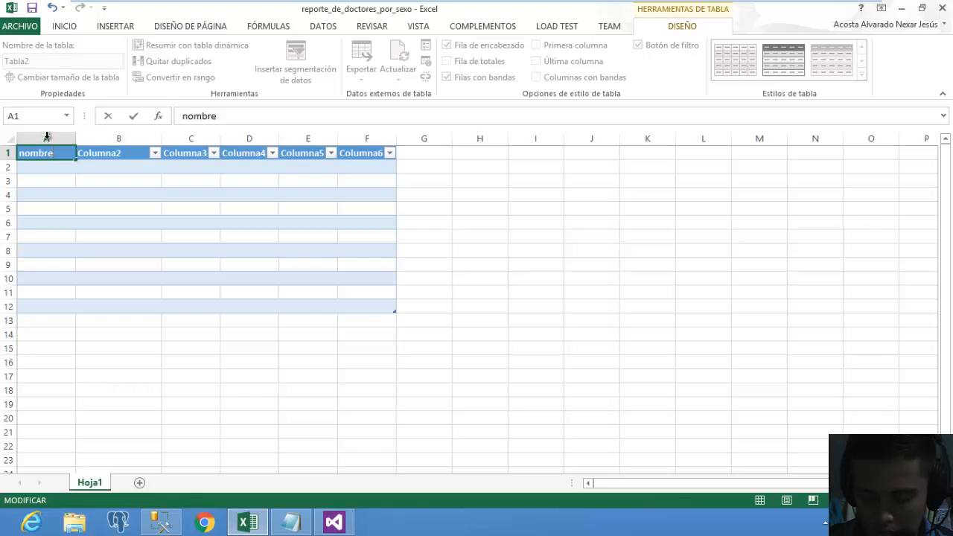
pyautogui.click(126, 153)
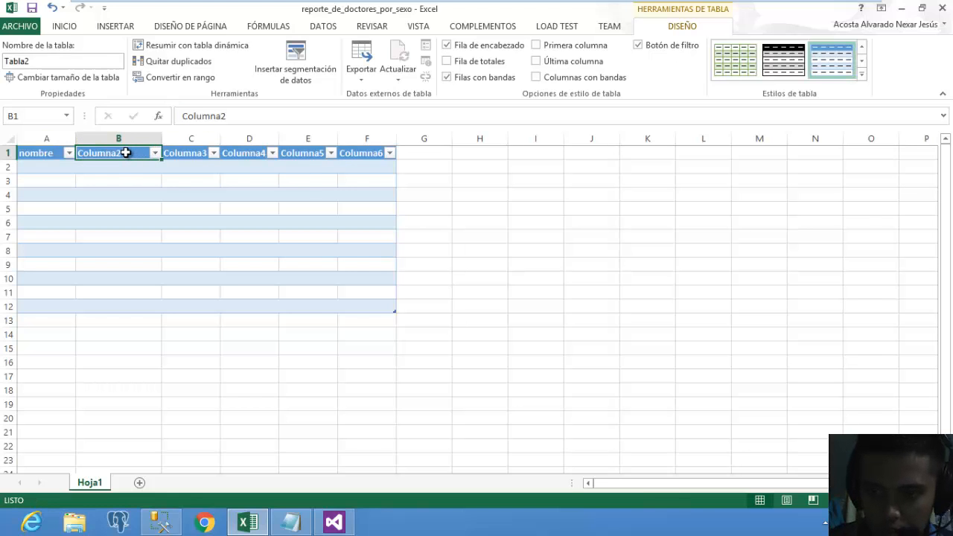
pyautogui.write('o')
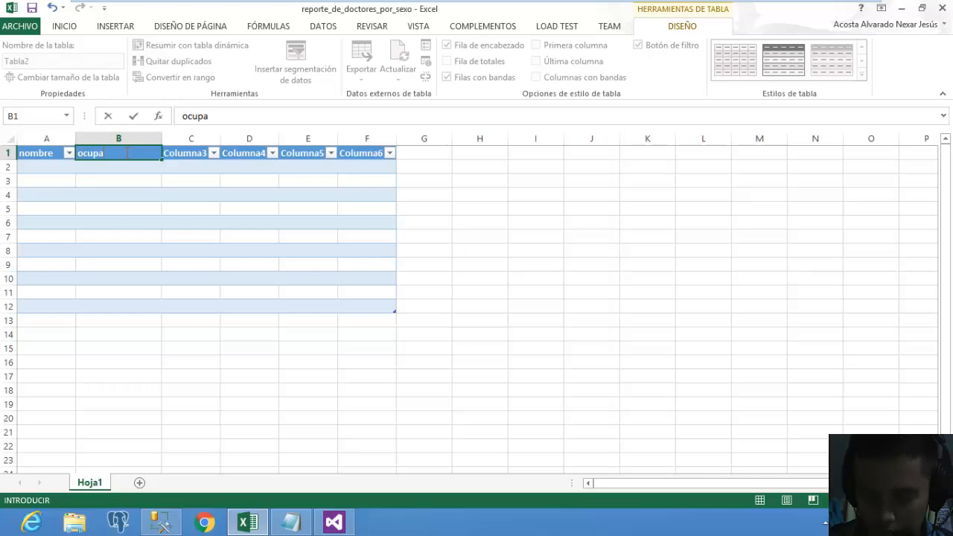
pyautogui.write('cupa')
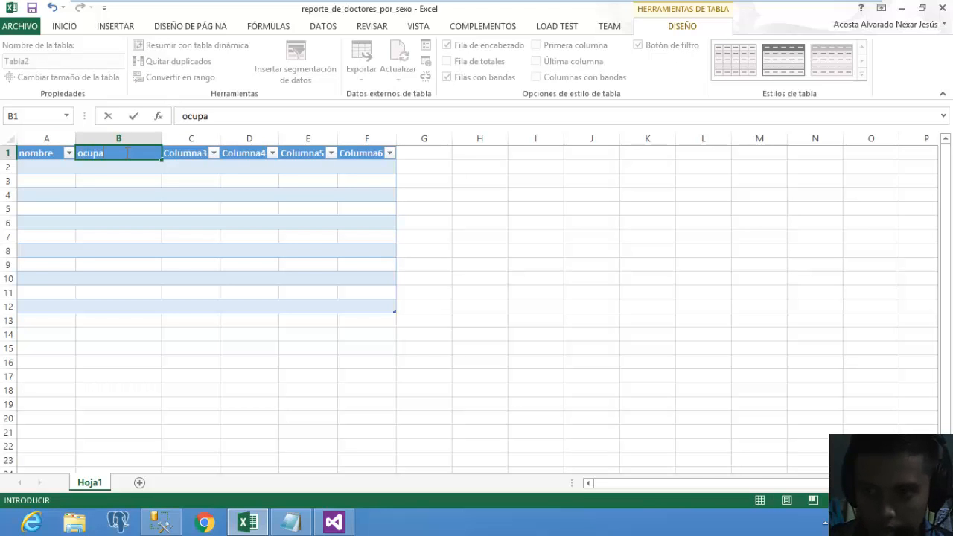
pyautogui.write('cion')
pyautogui.click(205, 159)
pyautogui.write('xo')
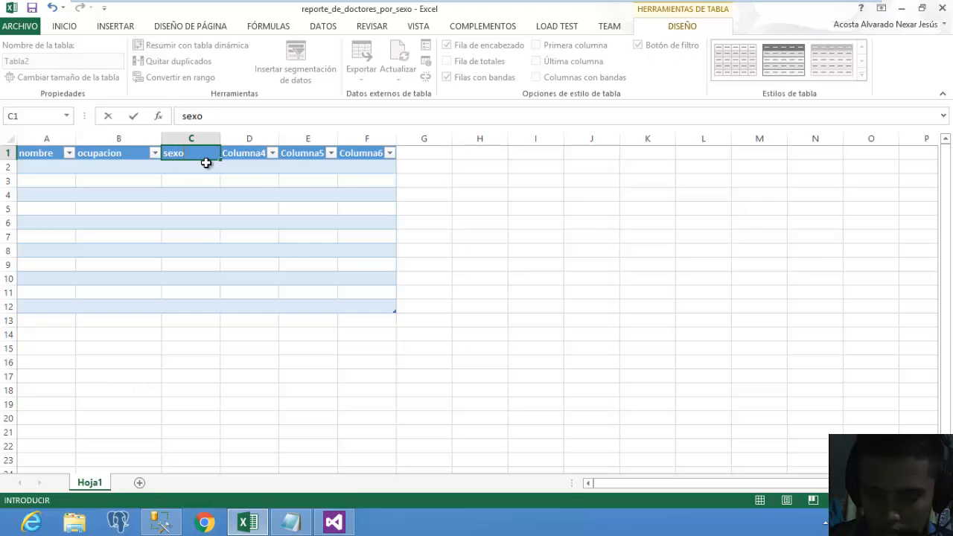
pyautogui.click(338, 522)
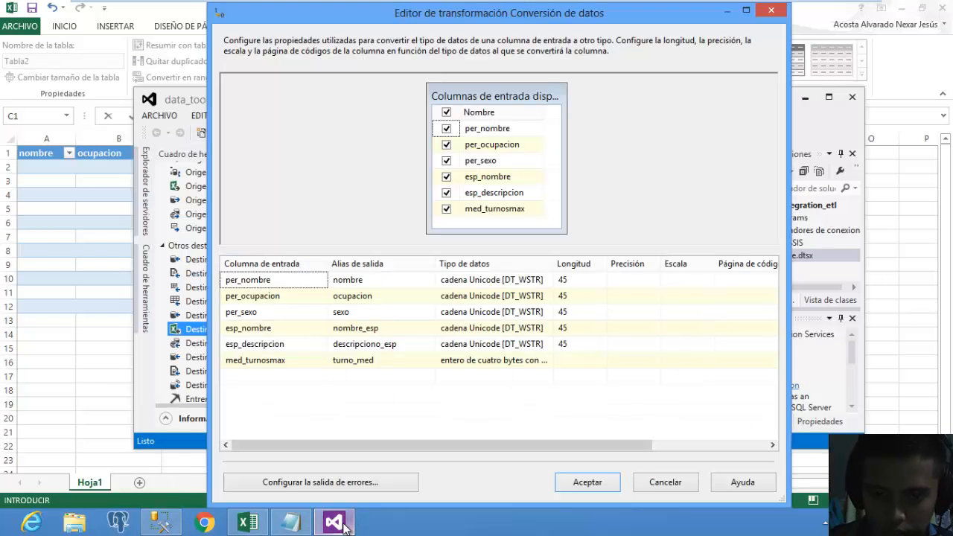
pyautogui.click(102, 228)
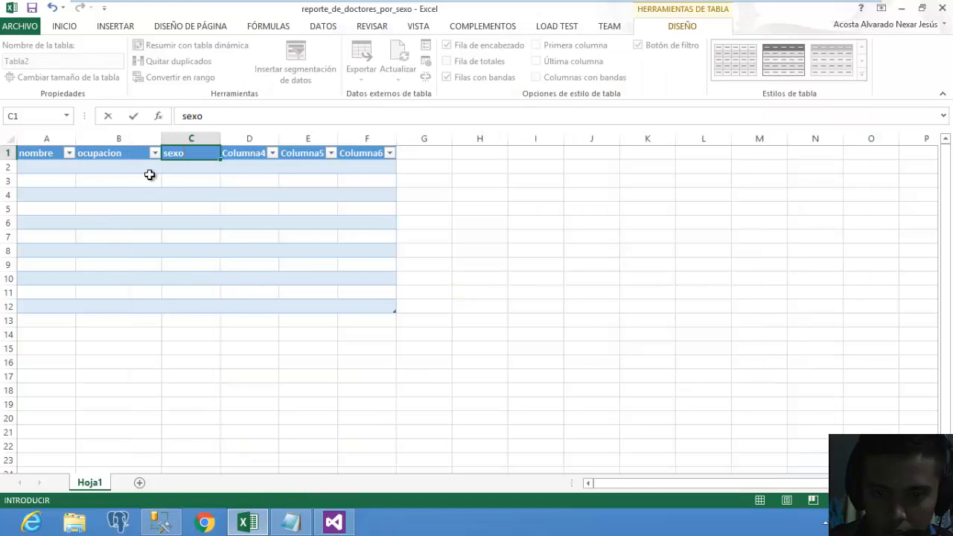
pyautogui.click(239, 153)
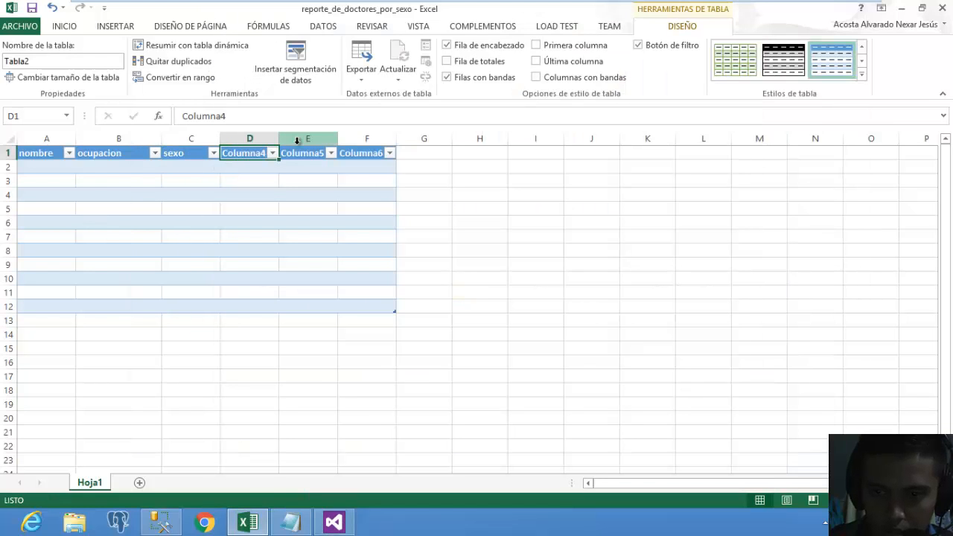
pyautogui.write('nombre_e')
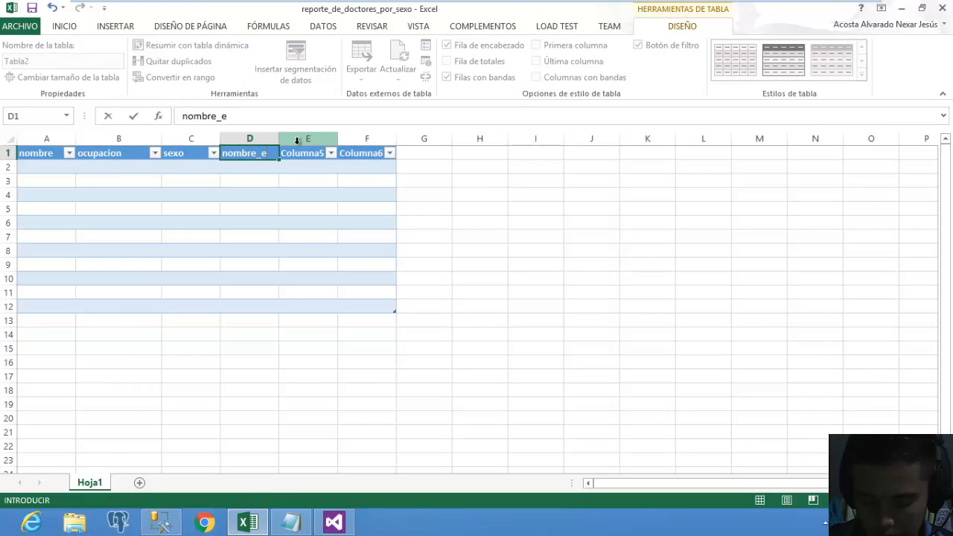
pyautogui.write('sp')
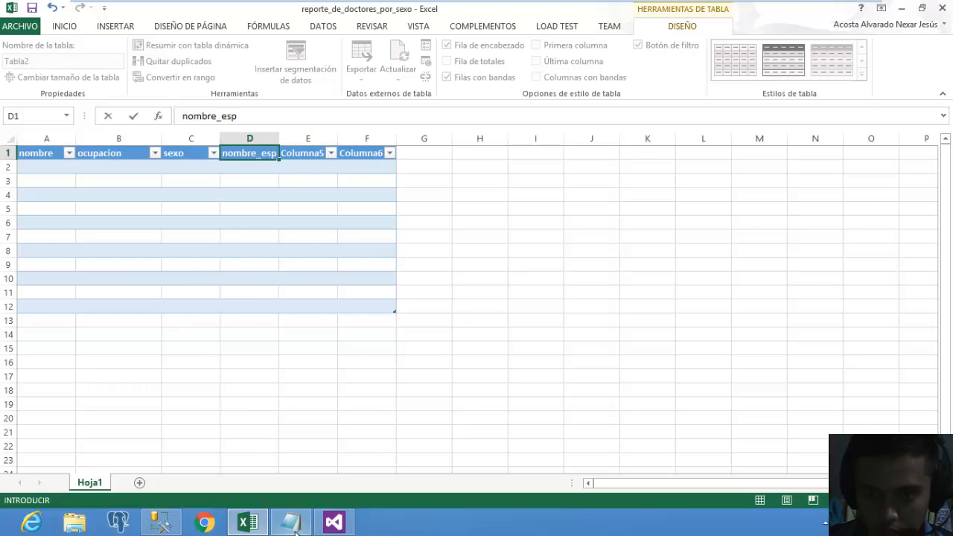
# Recheck the descripcion_esp alias in Conversión de datos and close the editor.
pyautogui.click(347, 524)
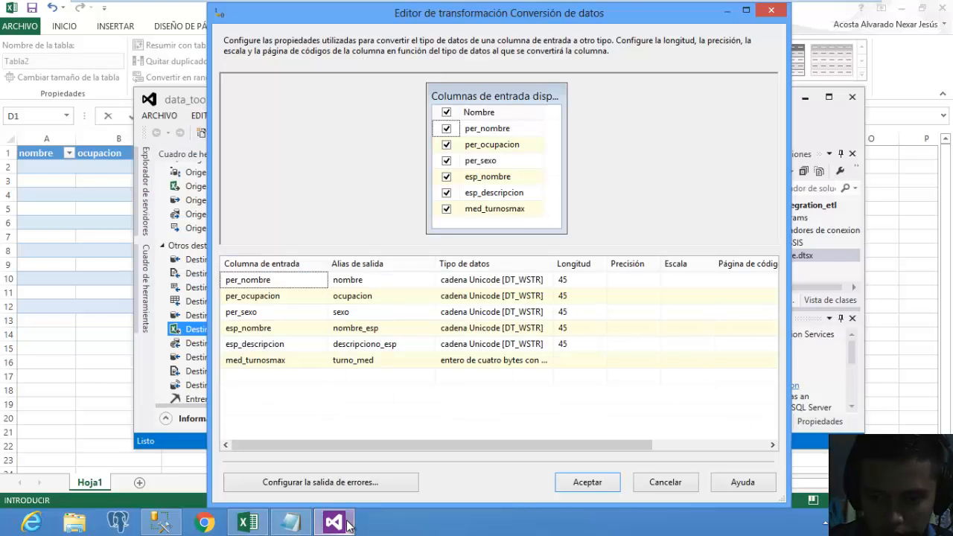
pyautogui.click(379, 345)
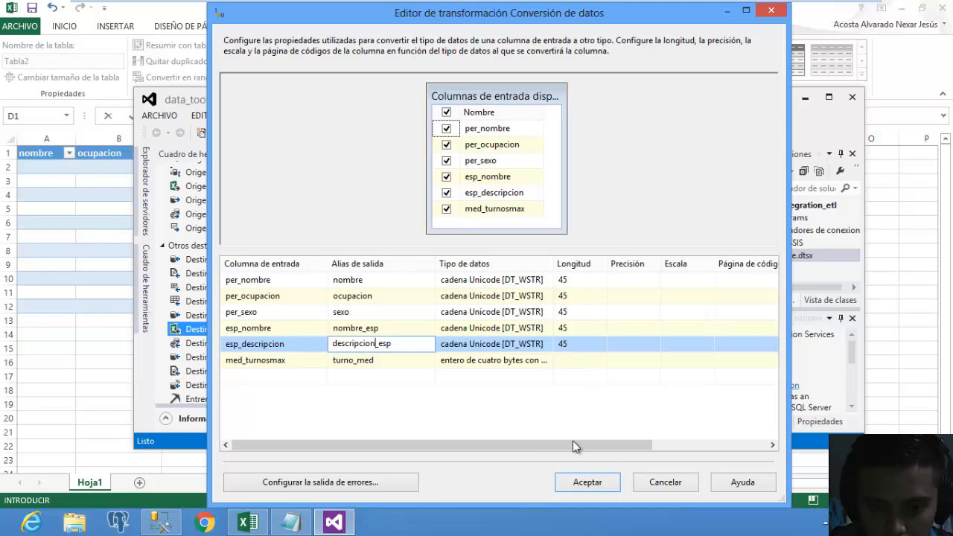
pyautogui.click(531, 428)
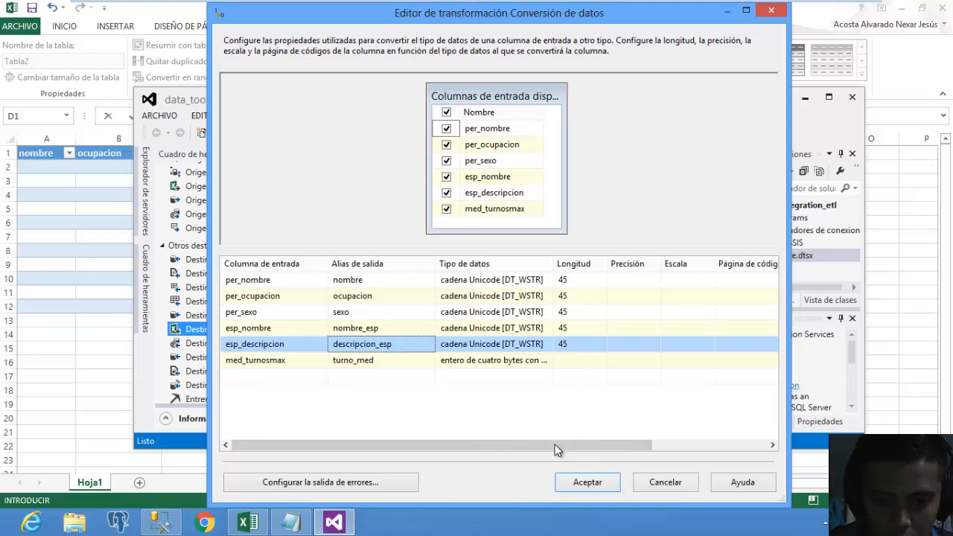
pyautogui.click(593, 488)
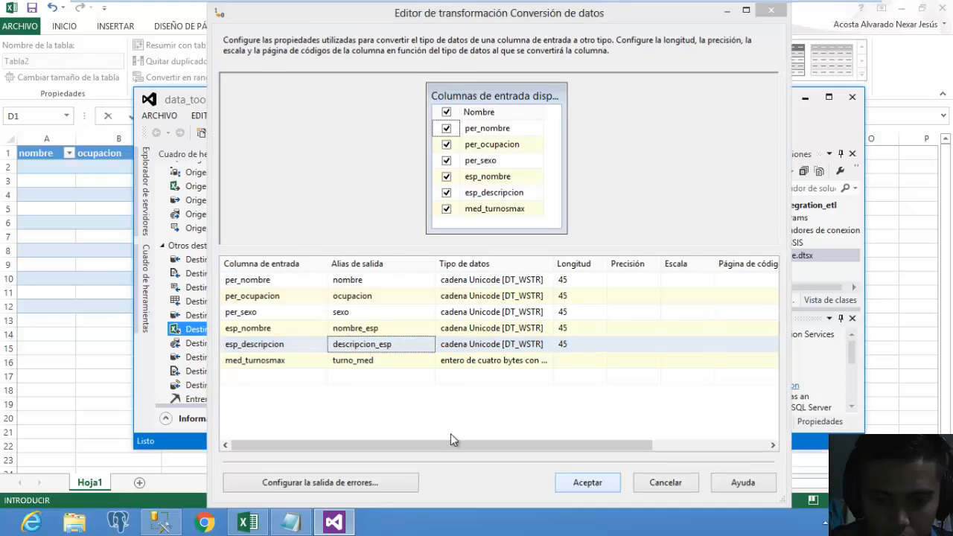
# Name E1 descripcion_esp, widen column E, name F1 turno_med, and restore the Excel window.
pyautogui.click(85, 265)
pyautogui.click(308, 155)
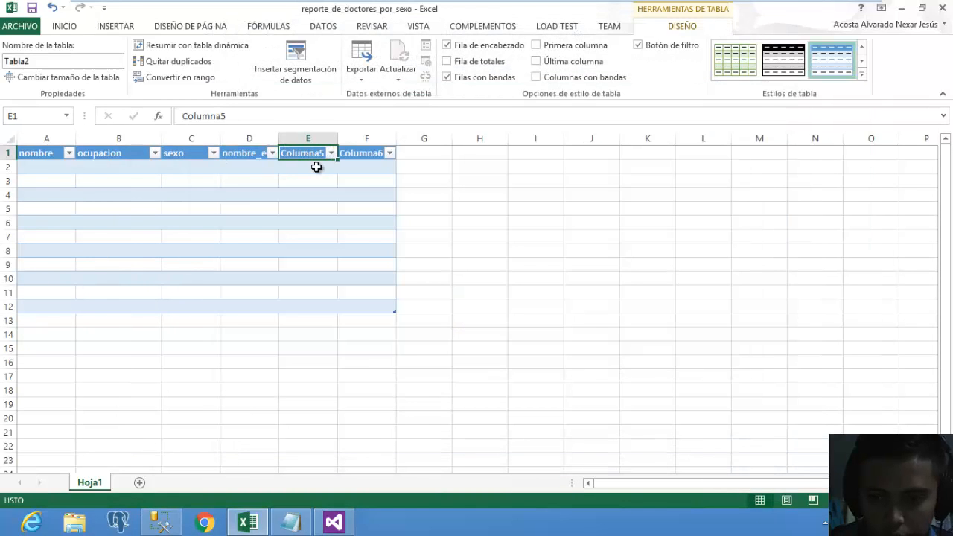
pyautogui.write('descripci')
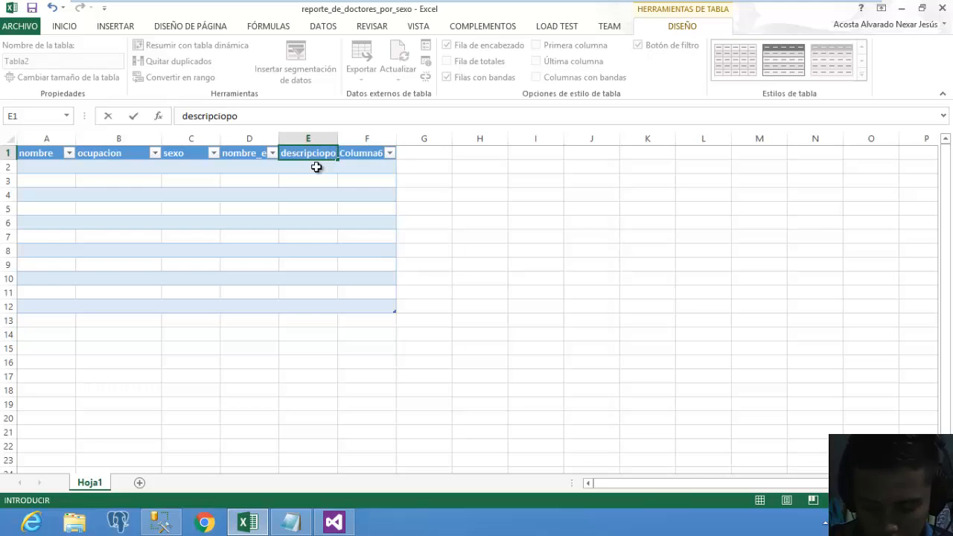
pyautogui.write('op')
pyautogui.press('BackSpace')
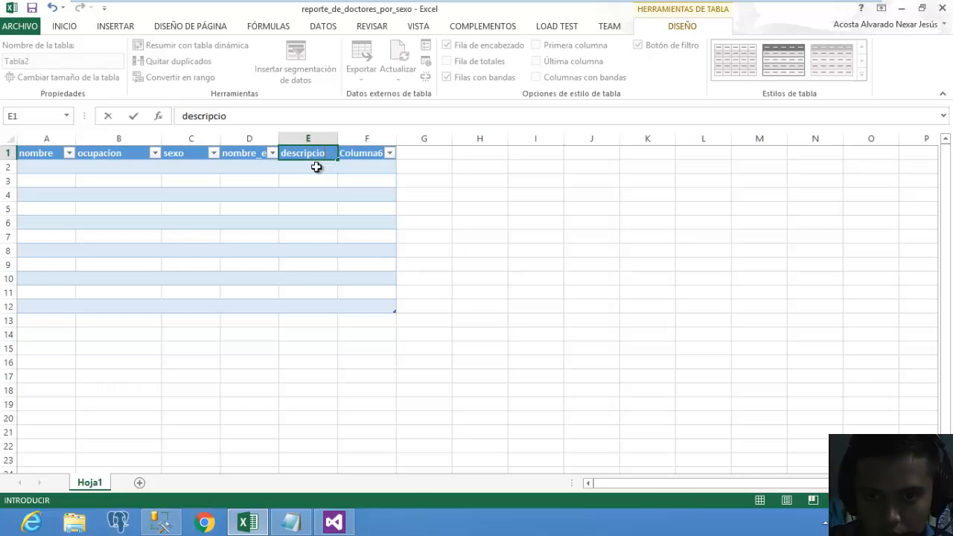
pyautogui.write('n_esp')
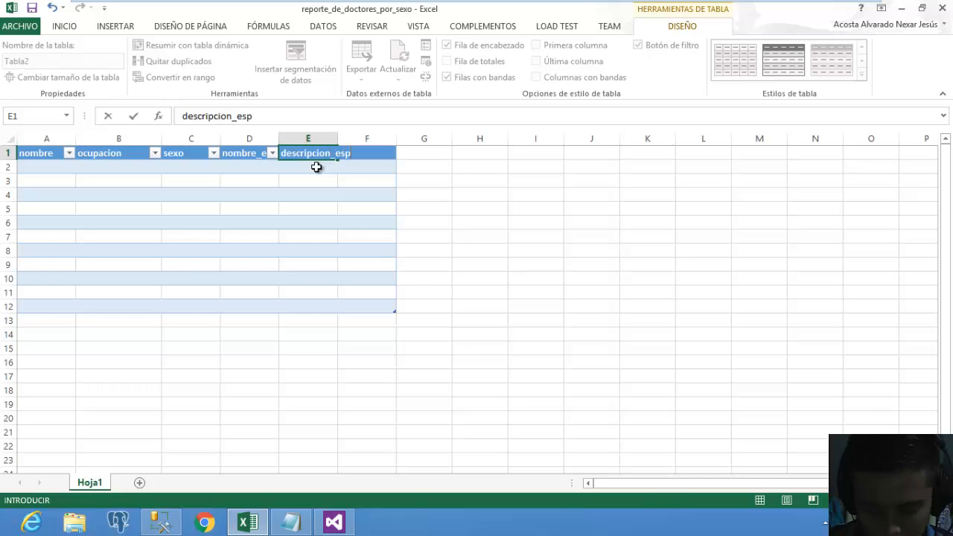
pyautogui.click(441, 225)
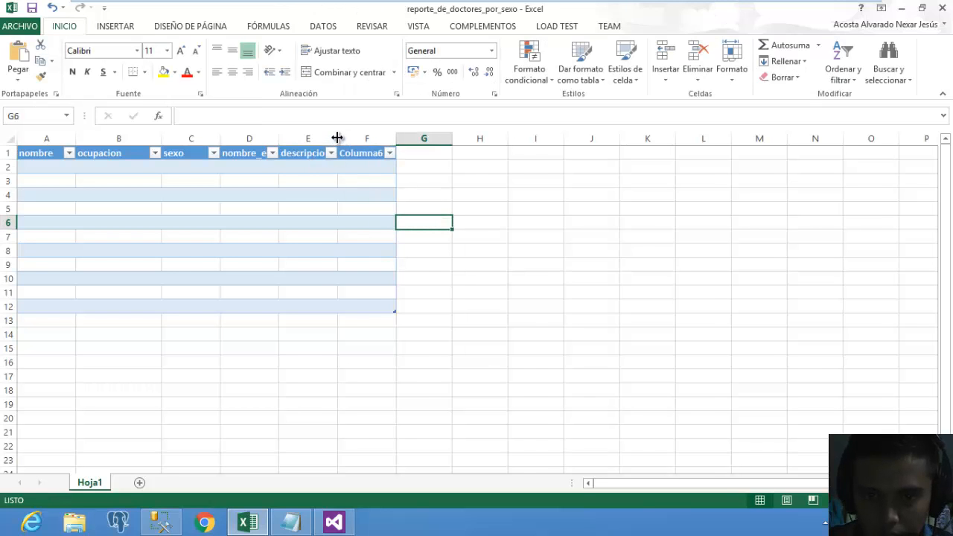
pyautogui.moveTo(337, 138); pyautogui.dragTo(375, 140)
pyautogui.click(404, 155)
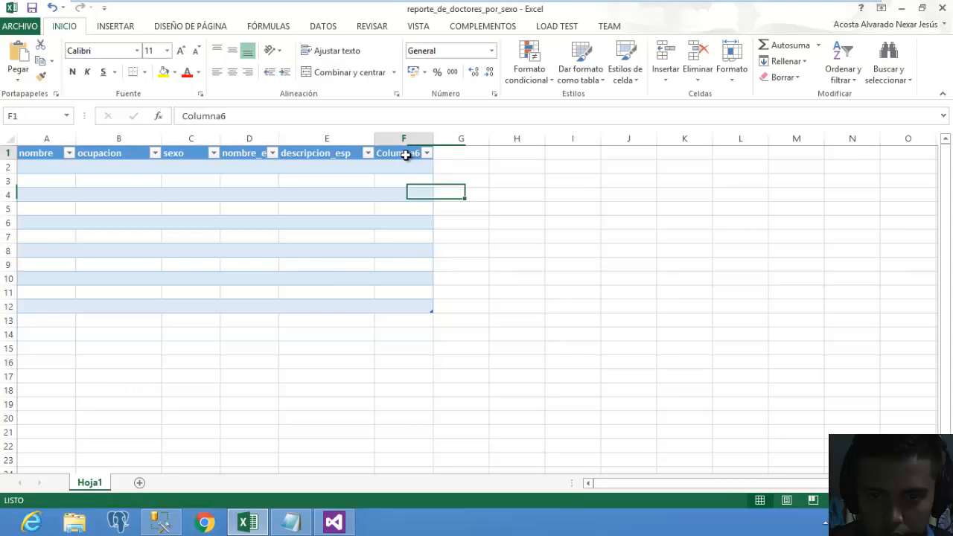
pyautogui.write('tu')
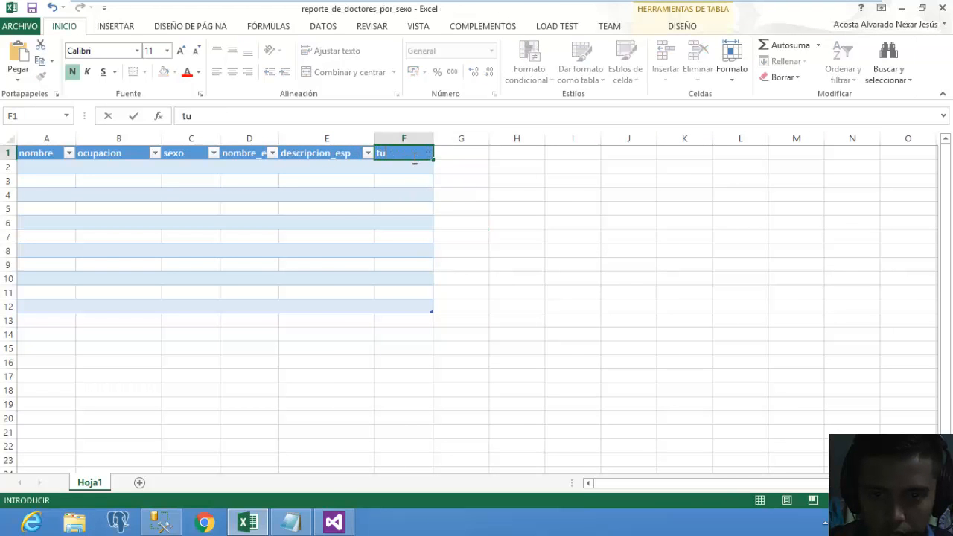
pyautogui.write('rno_med')
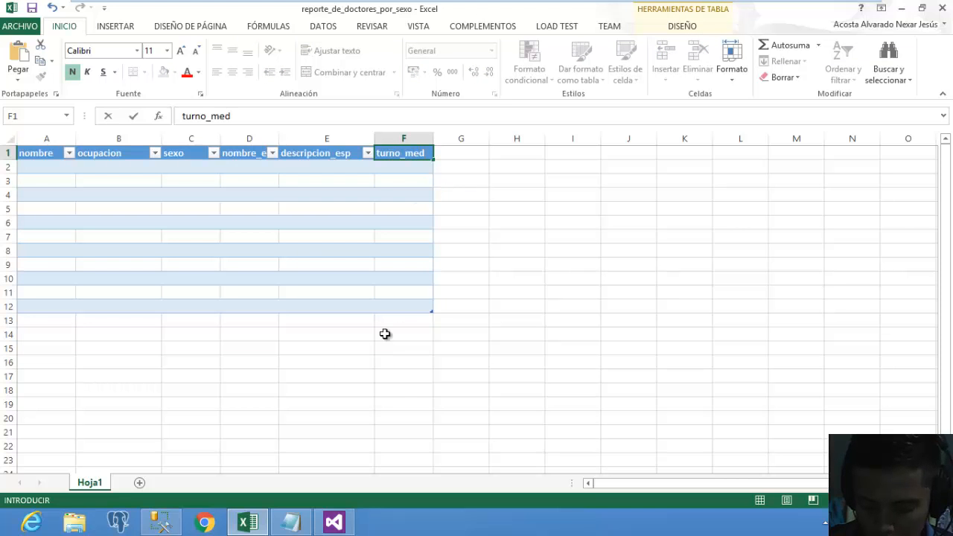
pyautogui.click(385, 334)
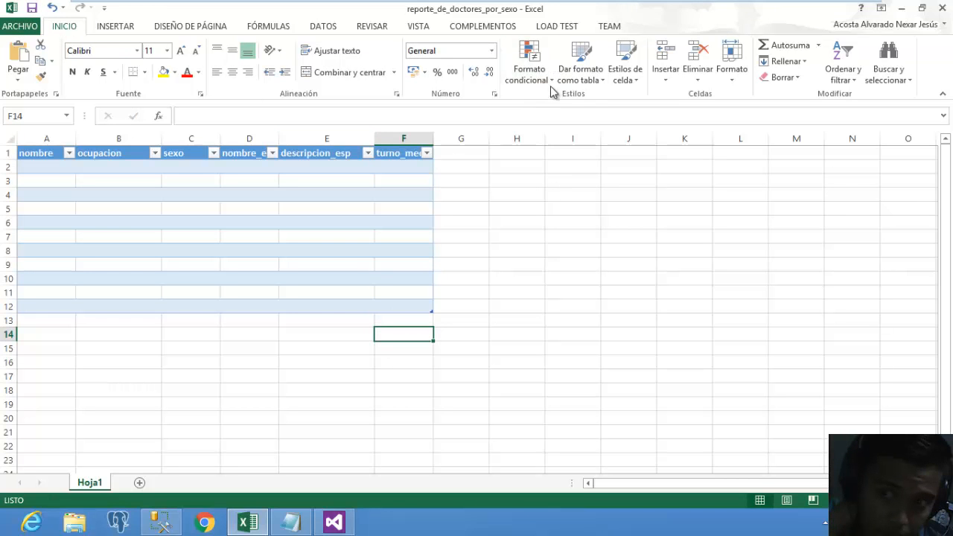
pyautogui.doubleClick(727, 22)
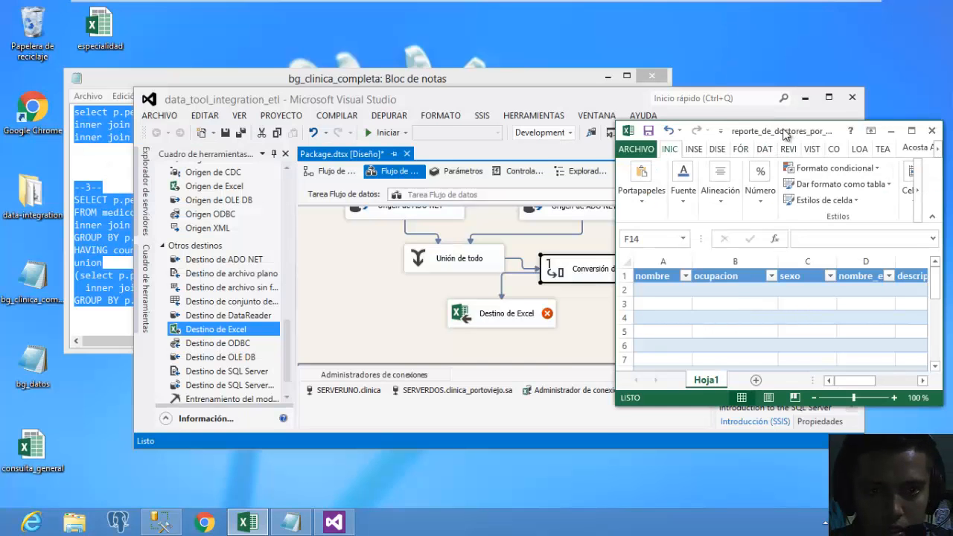
# Move Excel aside and review the old Excel destination's mappings, closing without changes.
pyautogui.moveTo(785, 134); pyautogui.dragTo(770, 257)
pyautogui.click(370, 312)
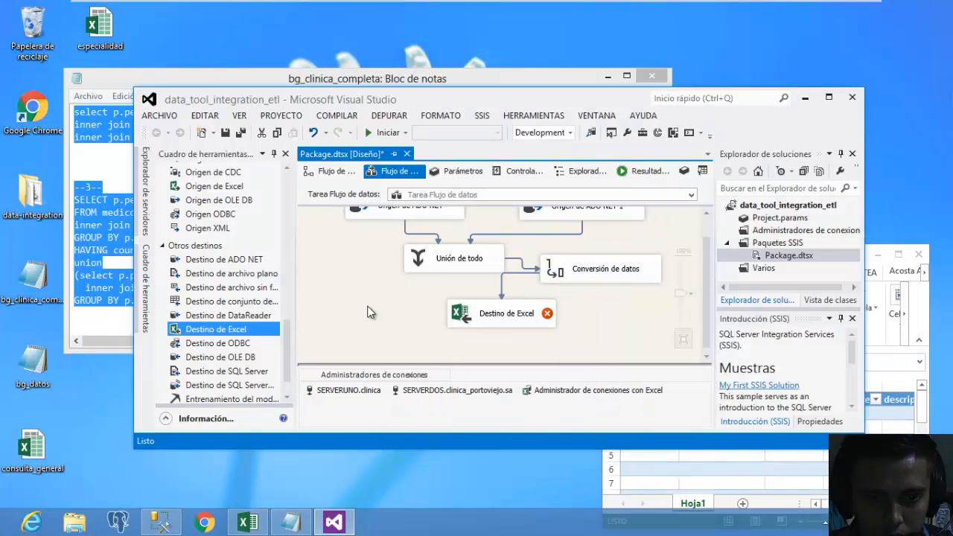
pyautogui.doubleClick(503, 319)
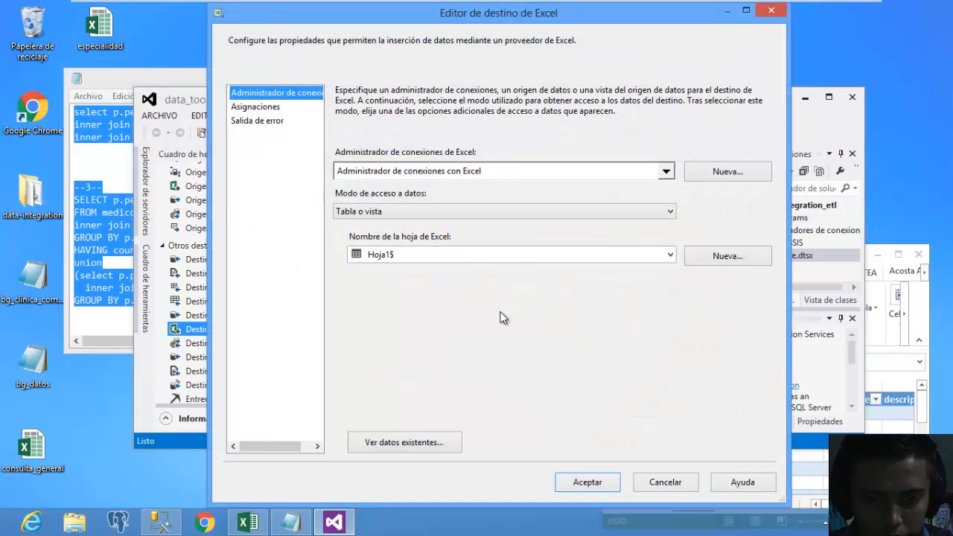
pyautogui.click(262, 109)
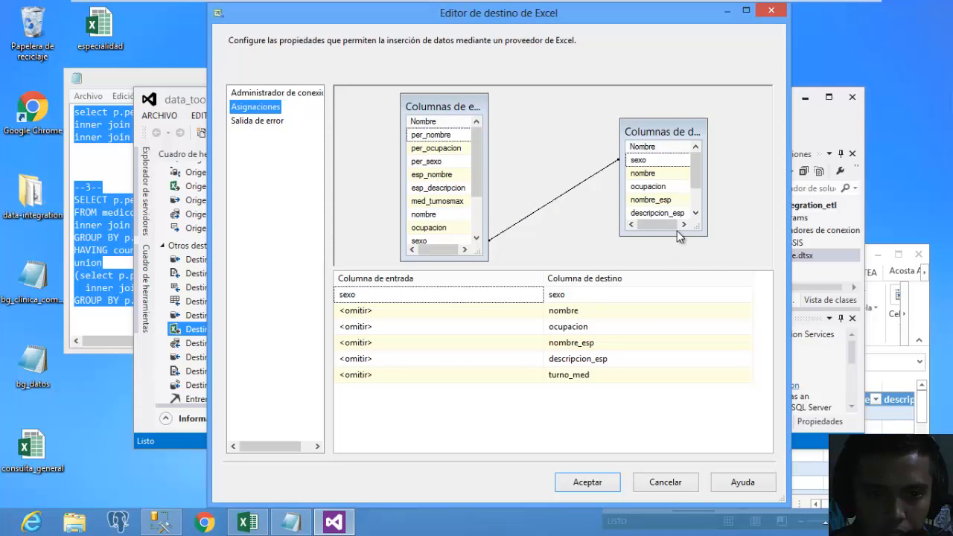
pyautogui.moveTo(678, 235); pyautogui.dragTo(672, 266)
pyautogui.moveTo(674, 132); pyautogui.dragTo(647, 100)
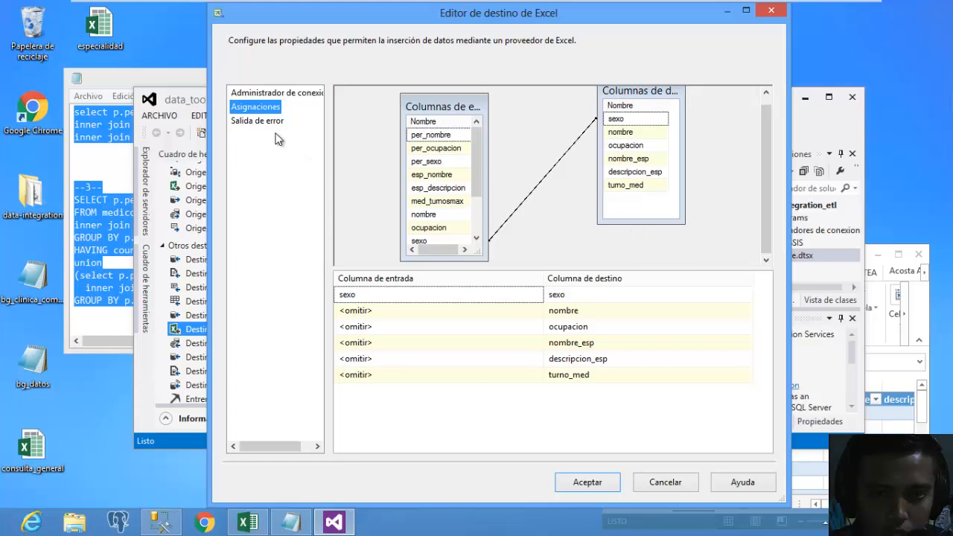
pyautogui.click(261, 93)
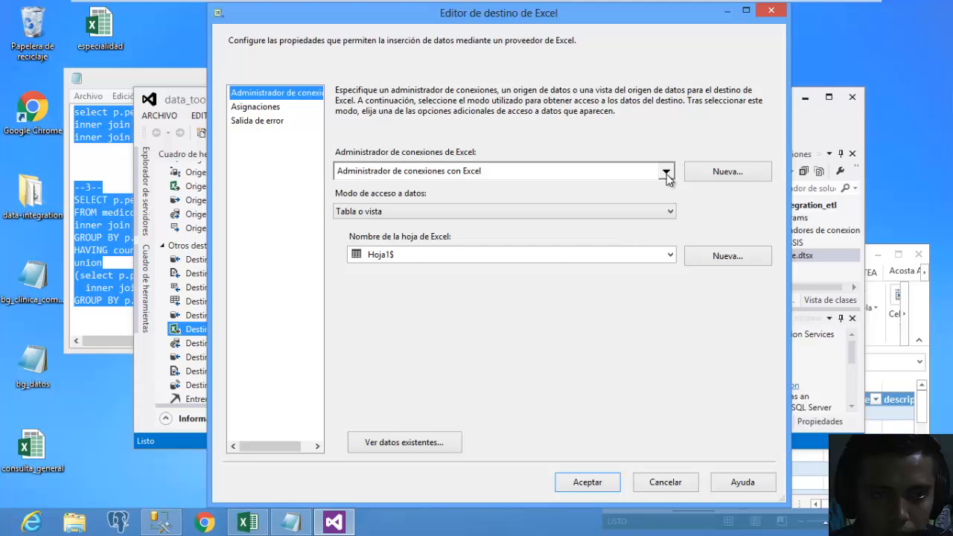
pyautogui.click(769, 13)
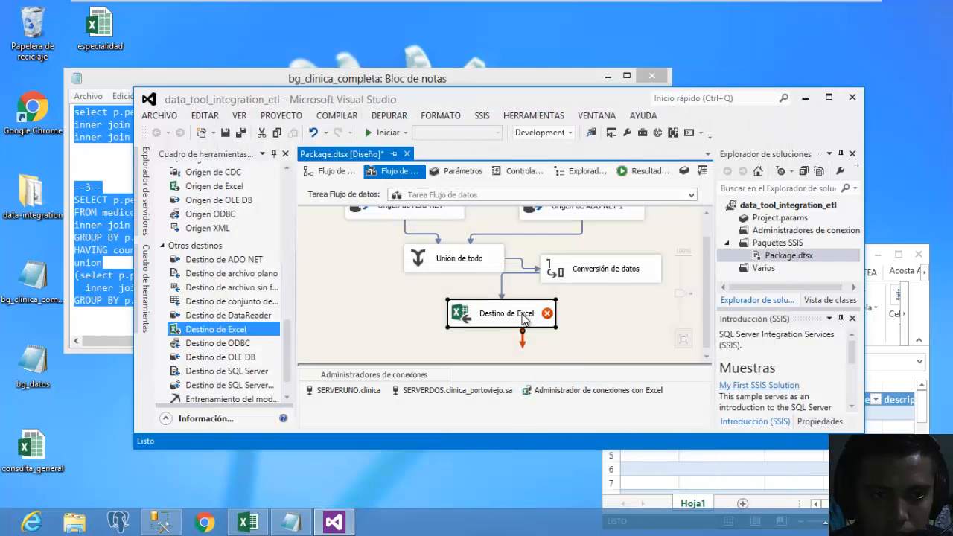
# Replace the old destination with a new Destino de Excel fed by Conversión de datos.
pyautogui.press('Delete')
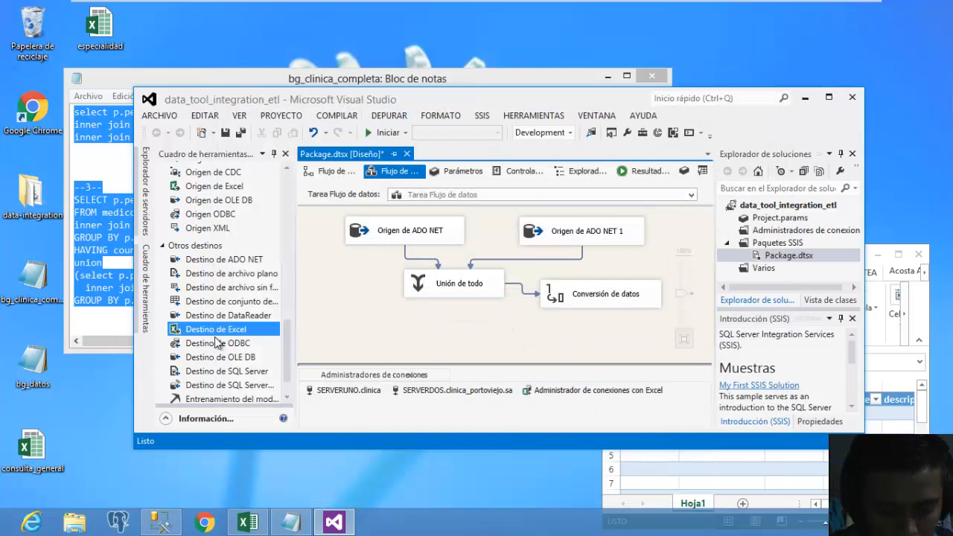
pyautogui.moveTo(215, 339); pyautogui.dragTo(520, 338)
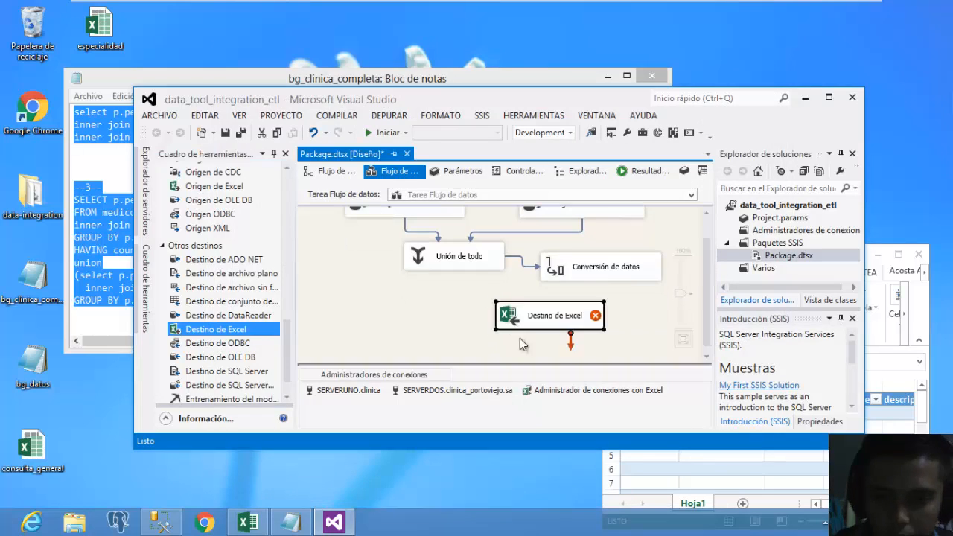
pyautogui.click(597, 276)
pyautogui.moveTo(607, 291); pyautogui.dragTo(538, 320)
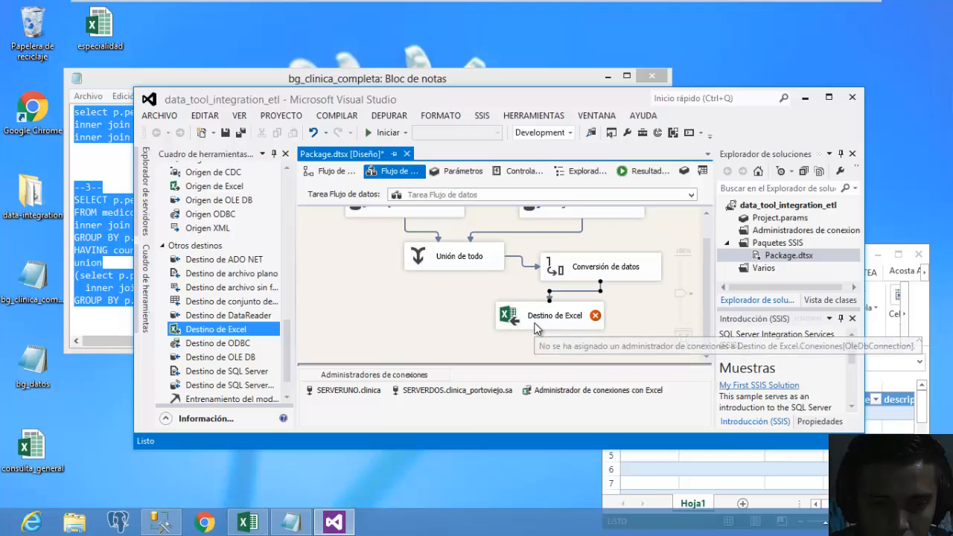
pyautogui.click(538, 322)
pyautogui.click(533, 326)
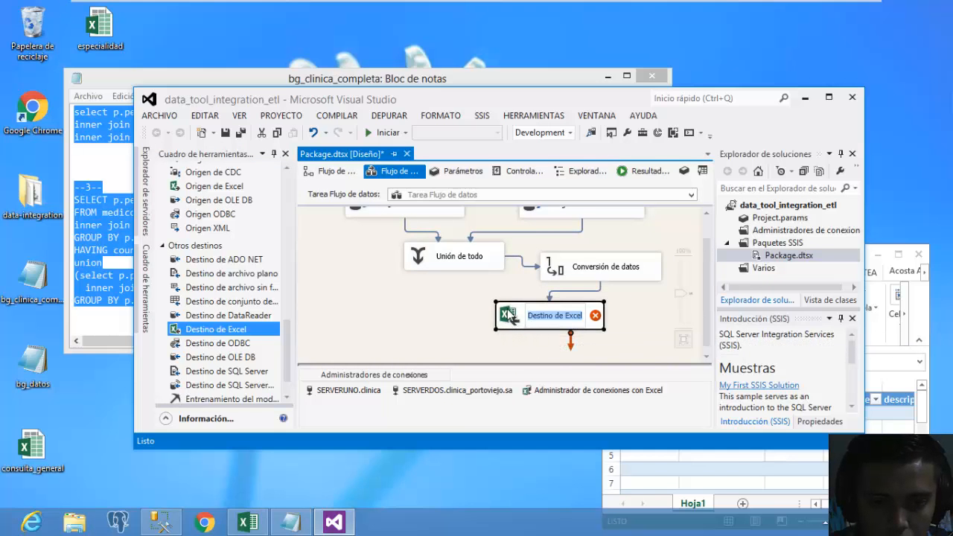
# Set the new Excel destination to Tabla o vista on Hoja1$ and accept its six name-matched mappings.
pyautogui.doubleClick(511, 314)
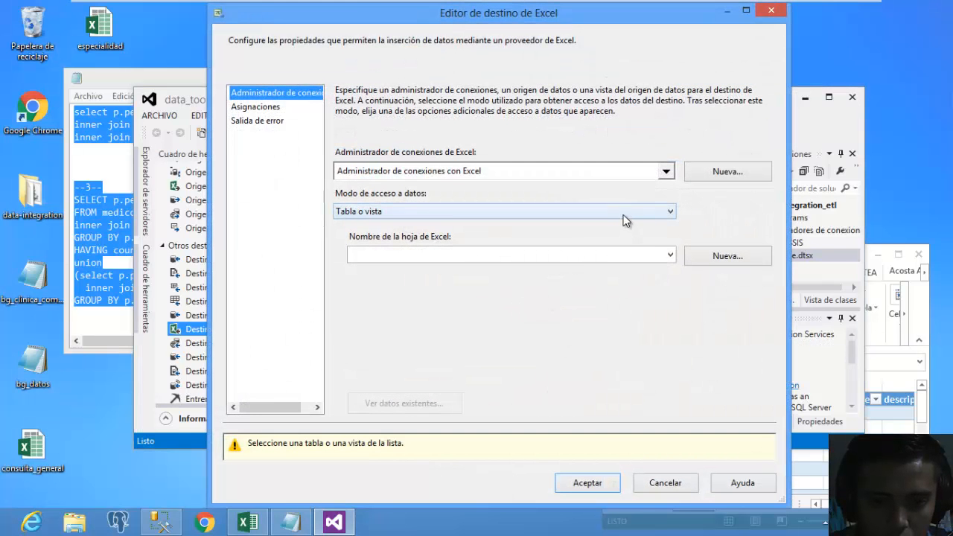
pyautogui.click(623, 213)
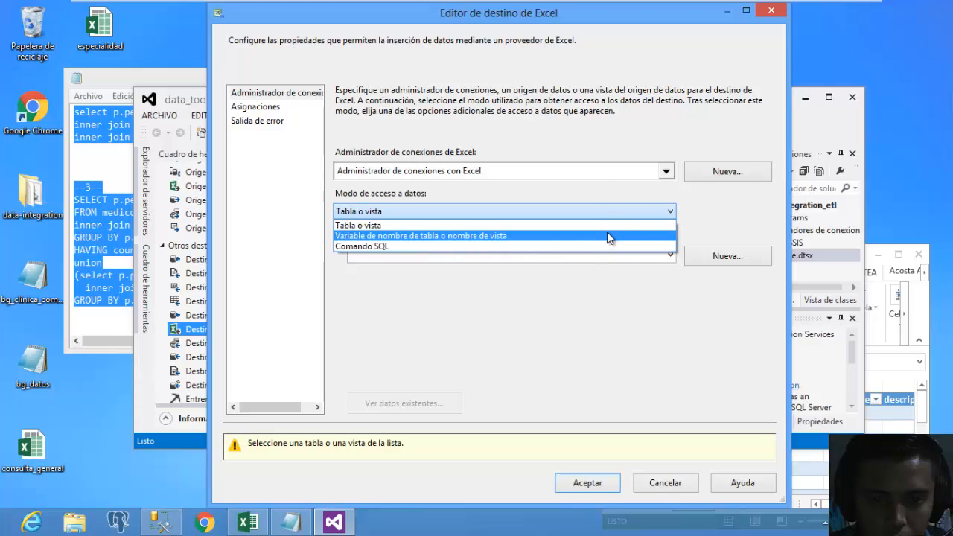
pyautogui.click(609, 225)
pyautogui.click(623, 255)
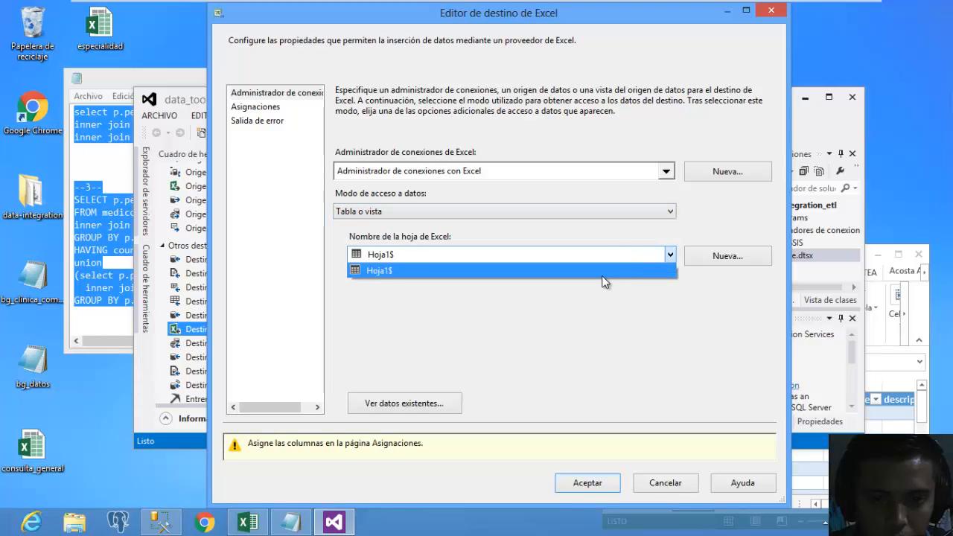
pyautogui.click(604, 271)
pyautogui.click(320, 165)
pyautogui.click(265, 108)
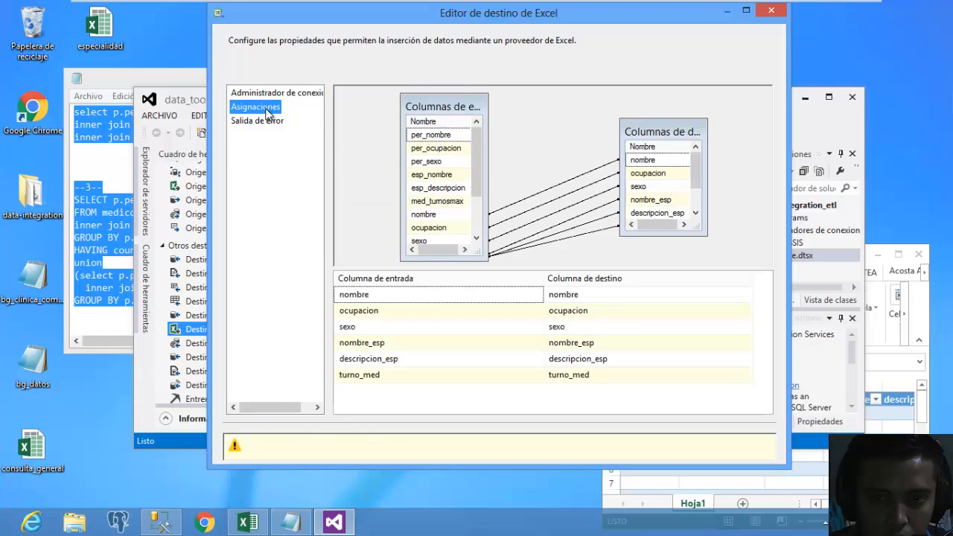
pyautogui.moveTo(457, 106); pyautogui.dragTo(445, 95)
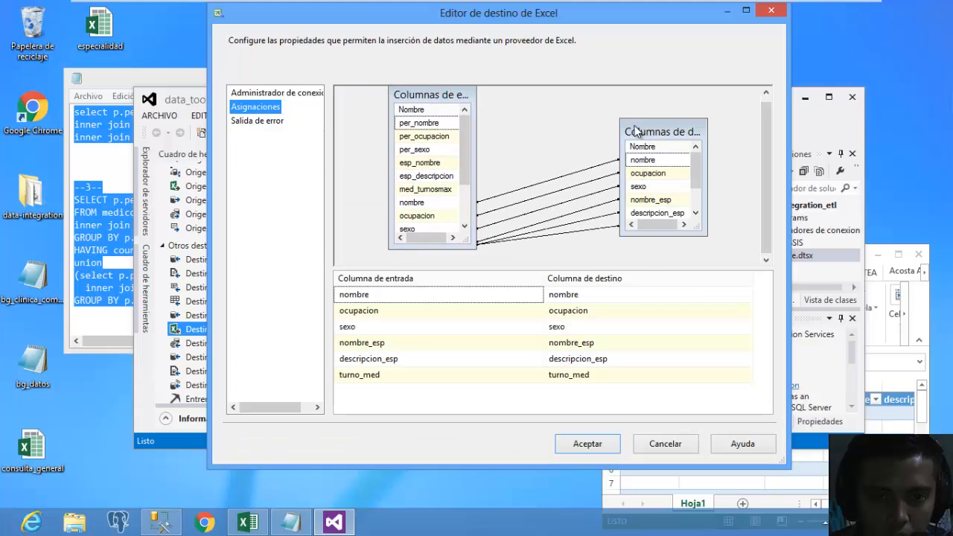
pyautogui.moveTo(686, 137); pyautogui.dragTo(705, 152)
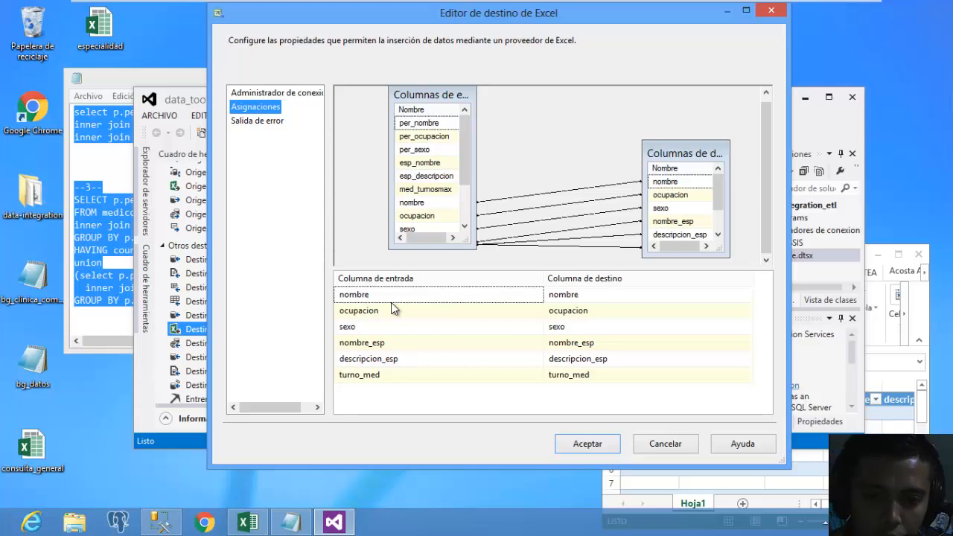
pyautogui.moveTo(391, 304)
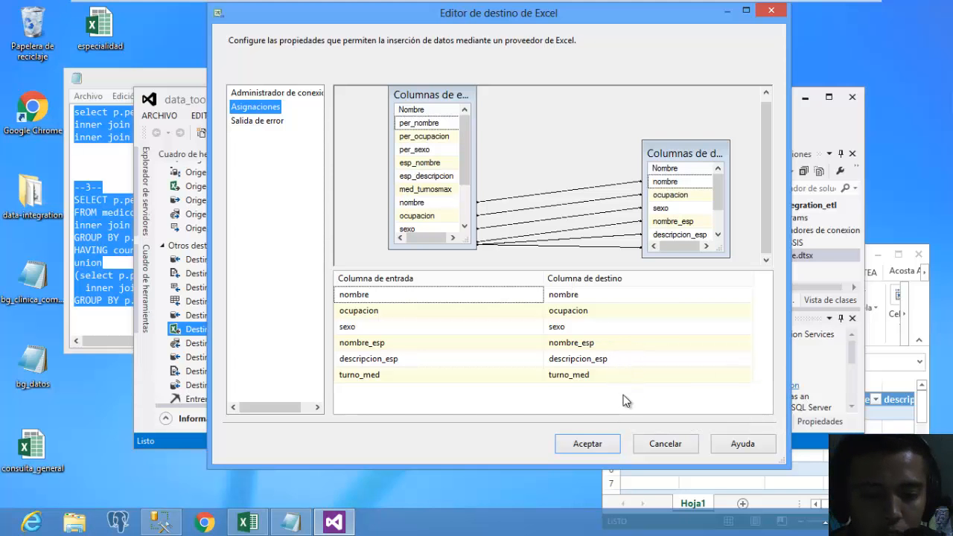
pyautogui.click(605, 441)
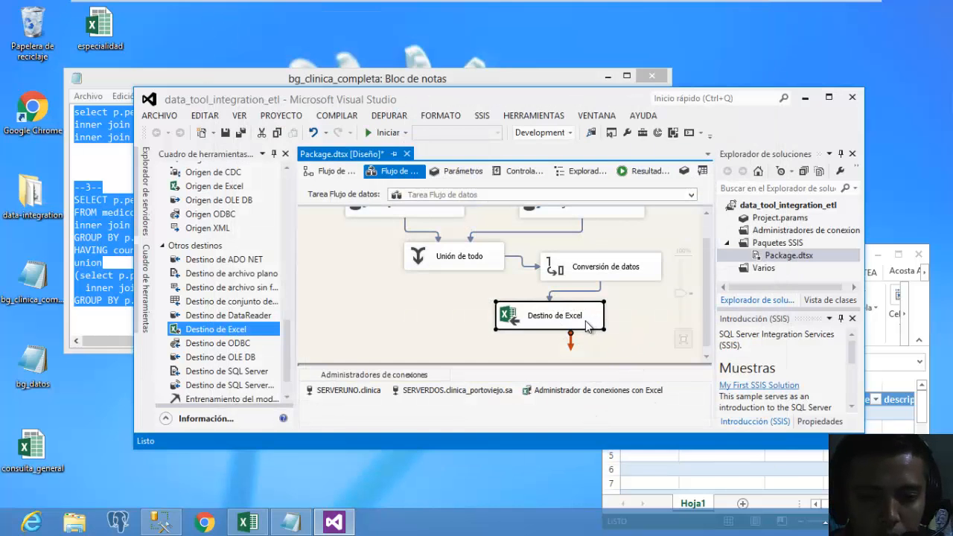
# Arrange Excel beside Visual Studio and run the package, sending 12 rows into Destino de Excel.
pyautogui.moveTo(703, 257); pyautogui.dragTo(709, 227)
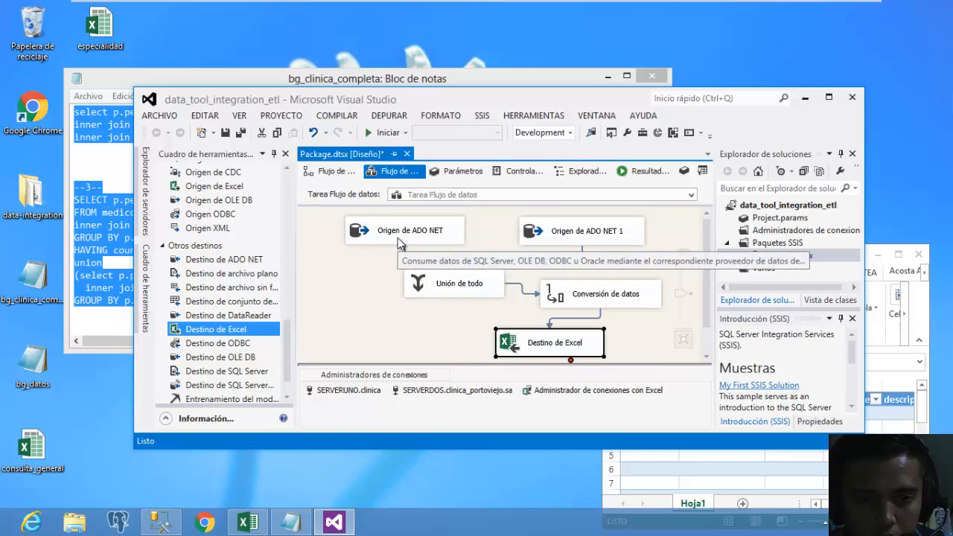
pyautogui.keyDown('ctrl'); pyautogui.click(398, 237); pyautogui.keyUp('ctrl')
pyautogui.keyDown('ctrl'); pyautogui.click(578, 240); pyautogui.keyUp('ctrl')
pyautogui.keyDown('ctrl'); pyautogui.click(576, 350); pyautogui.keyUp('ctrl')
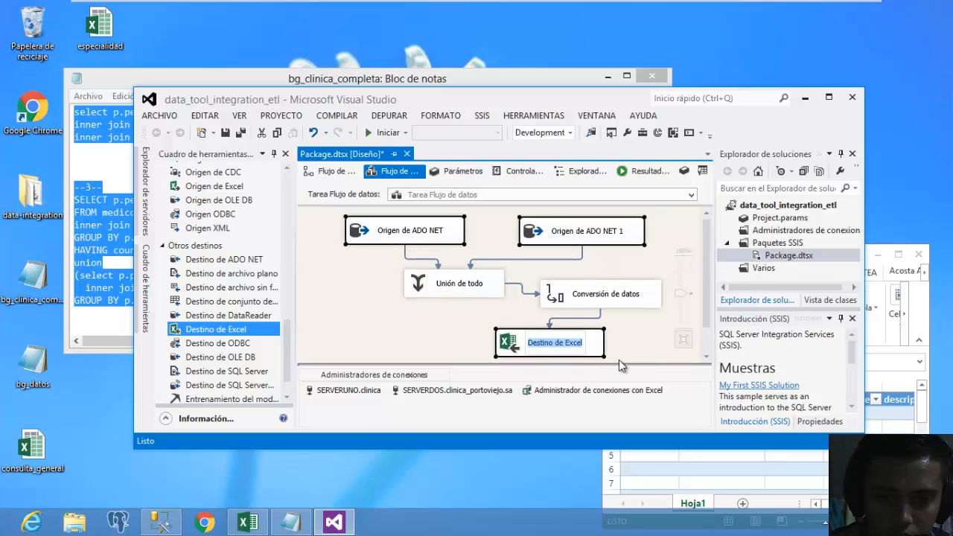
pyautogui.keyDown('ctrl'); pyautogui.click(594, 350); pyautogui.keyUp('ctrl')
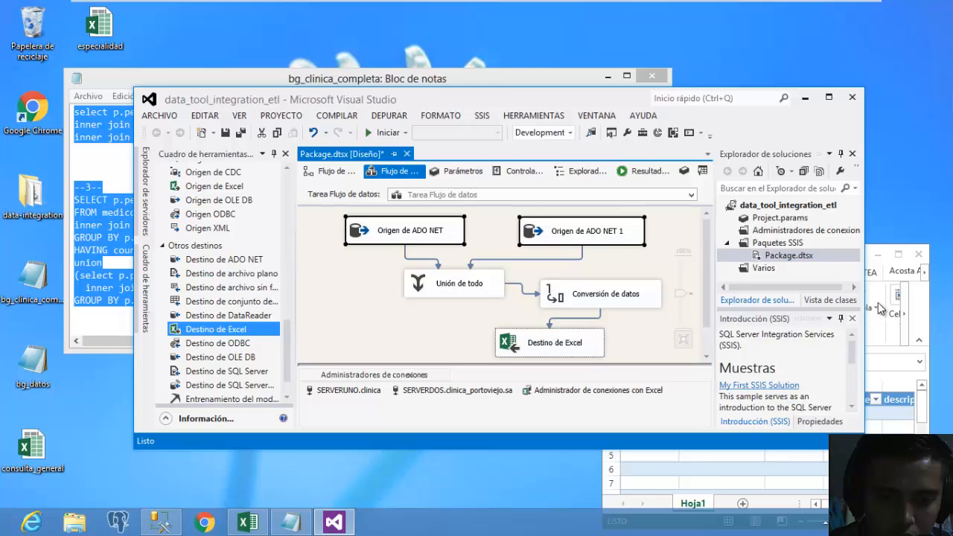
pyautogui.click(884, 271)
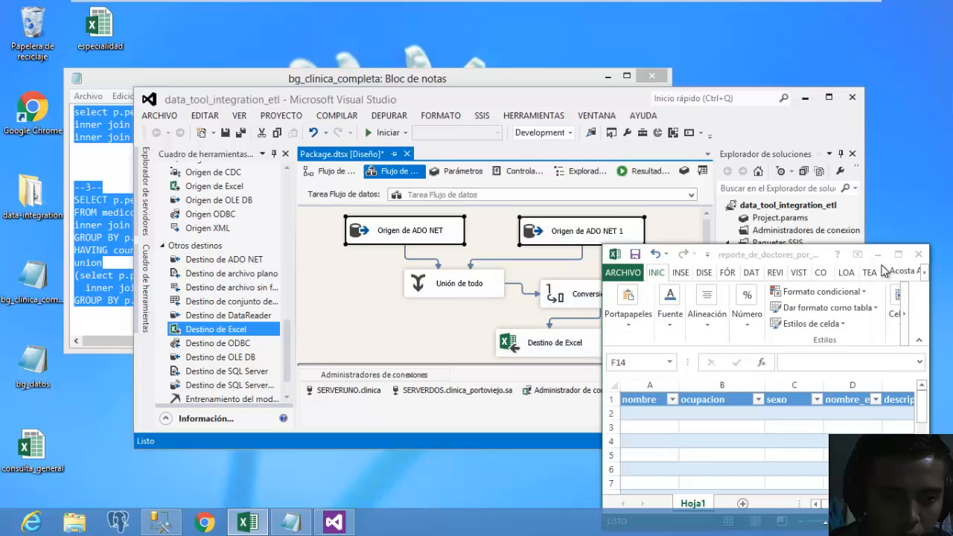
pyautogui.moveTo(804, 259); pyautogui.dragTo(809, 238)
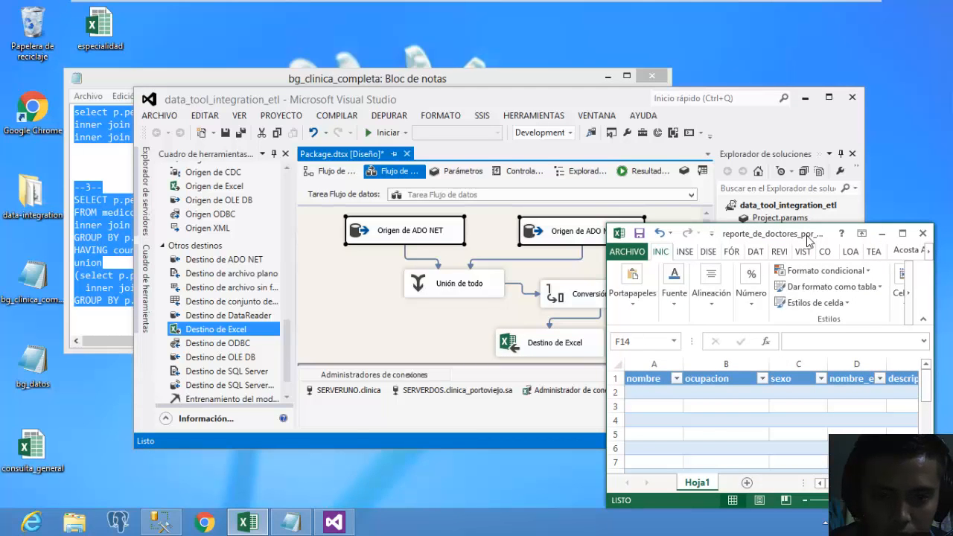
pyautogui.moveTo(809, 238); pyautogui.dragTo(809, 202)
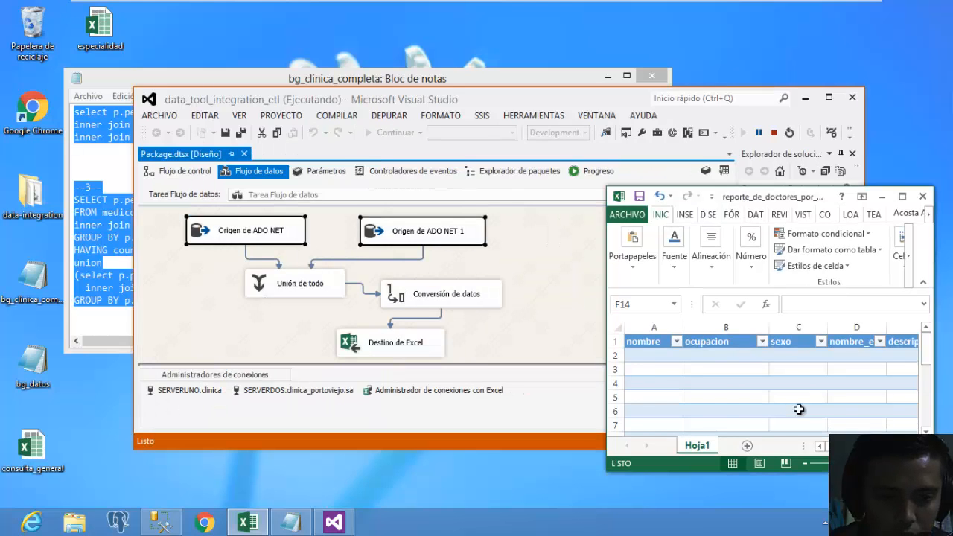
pyautogui.click(828, 98)
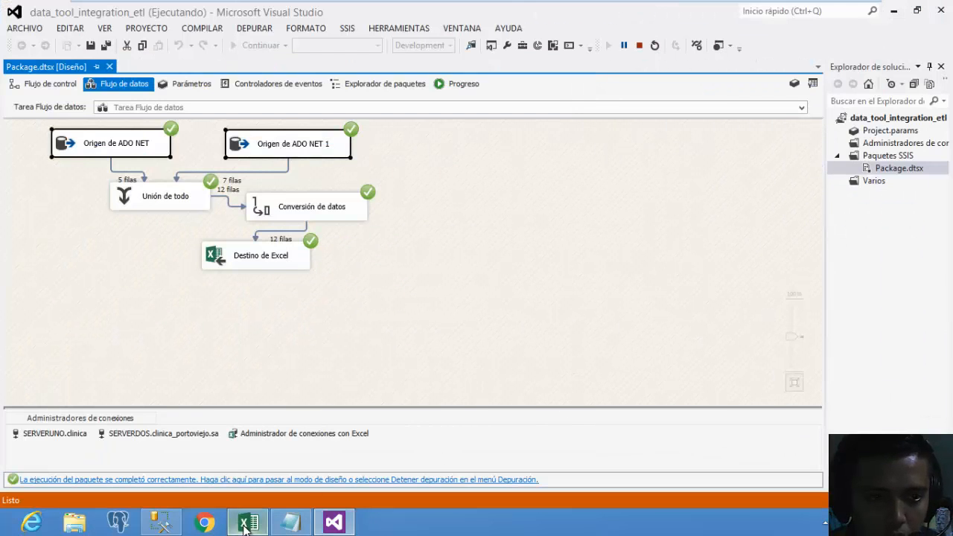
# Maximize the report workbook and widen columns D (nombre_esp) and F (turno_med) to fit.
pyautogui.click(249, 523)
pyautogui.click(902, 196)
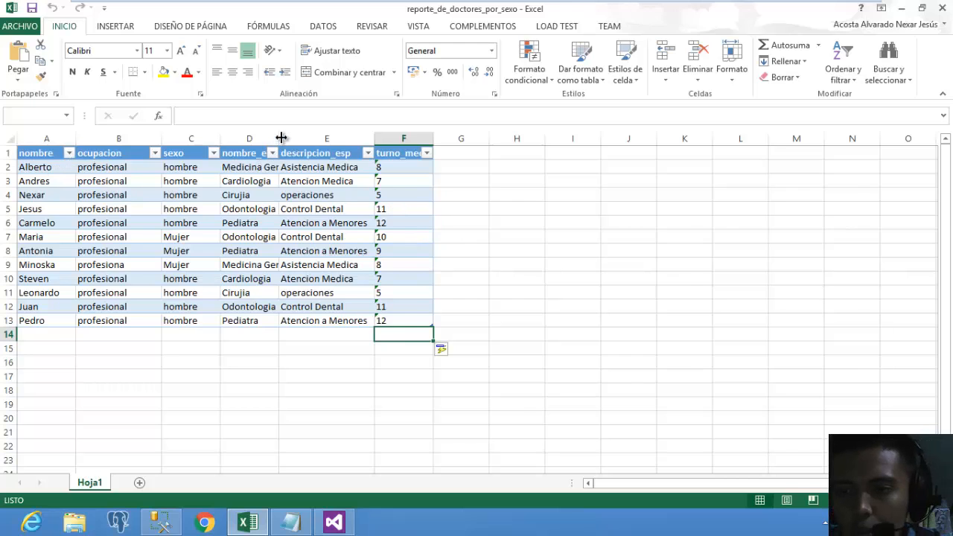
pyautogui.moveTo(278, 137); pyautogui.dragTo(310, 137)
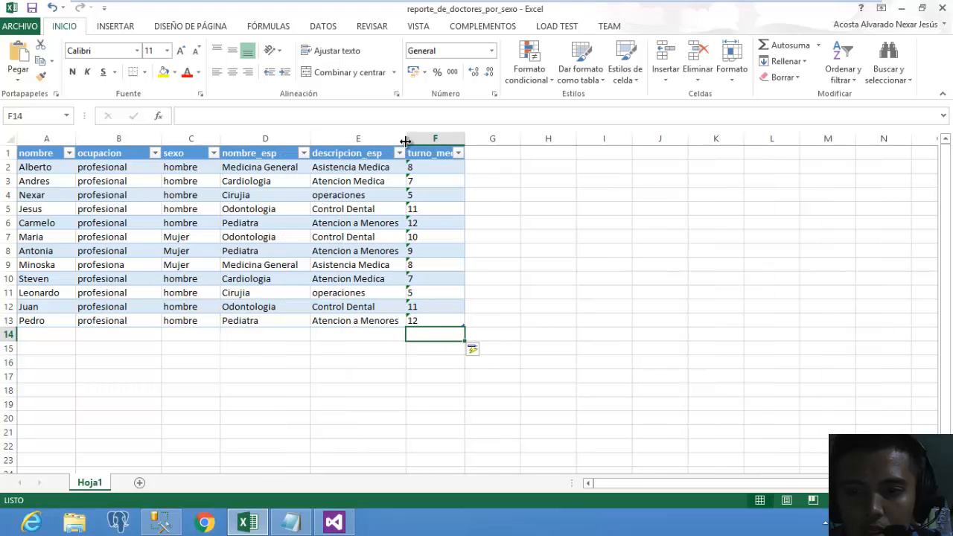
pyautogui.moveTo(464, 139); pyautogui.dragTo(516, 138)
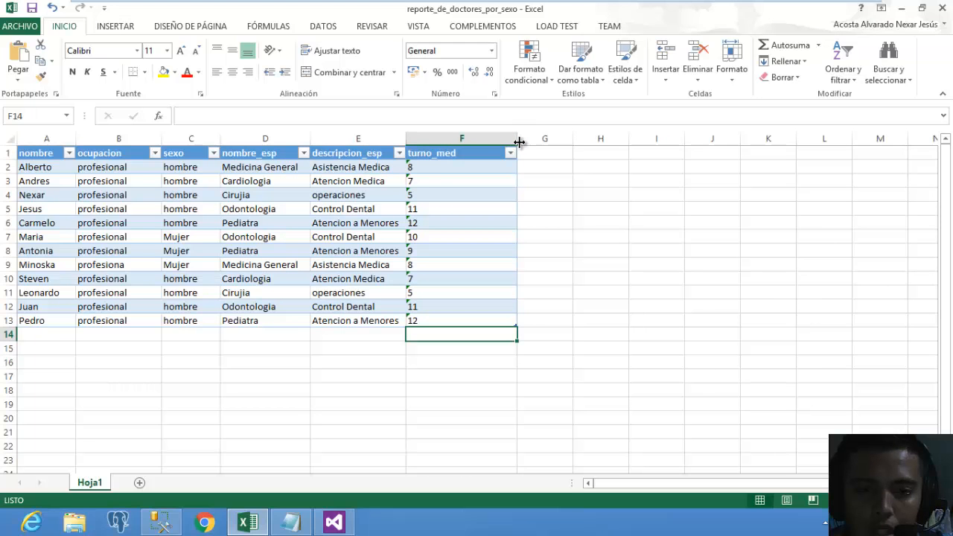
pyautogui.moveTo(520, 139); pyautogui.dragTo(477, 139)
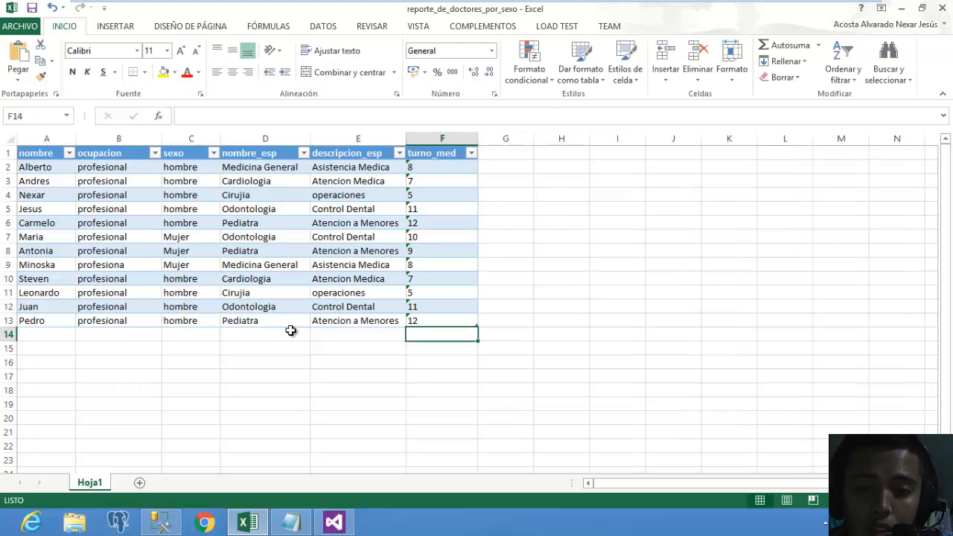
# Check the loaded values in cells F2 and A2, then minimize the workbook.
pyautogui.click(260, 340)
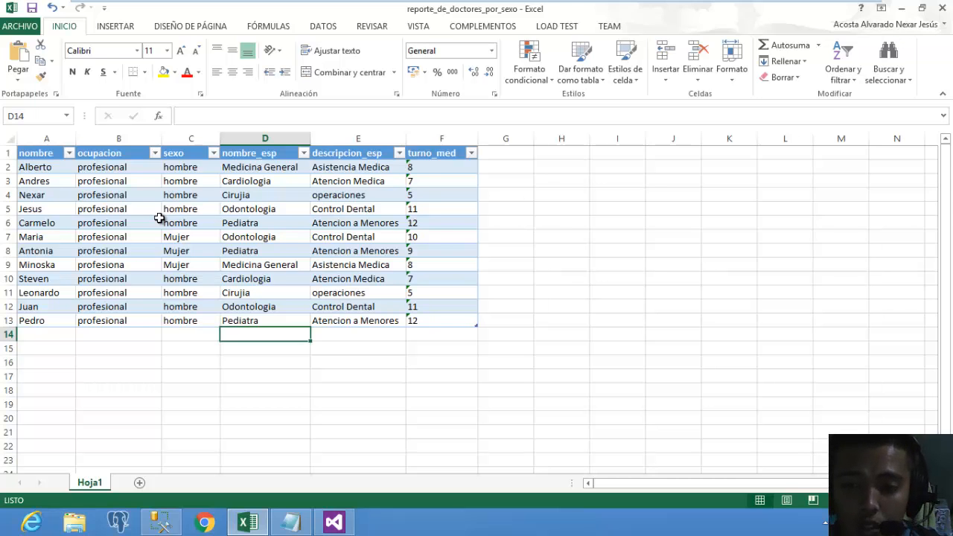
pyautogui.click(425, 170)
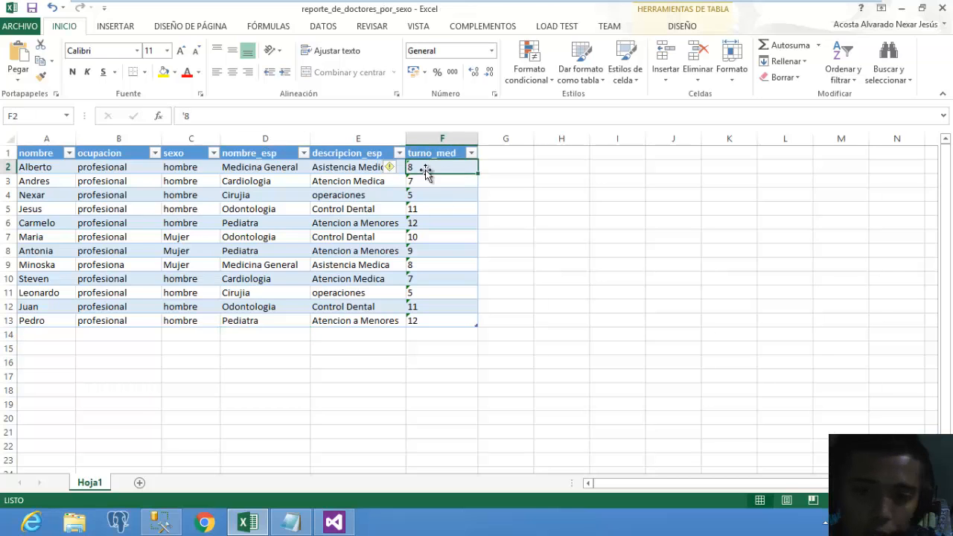
pyautogui.click(35, 169)
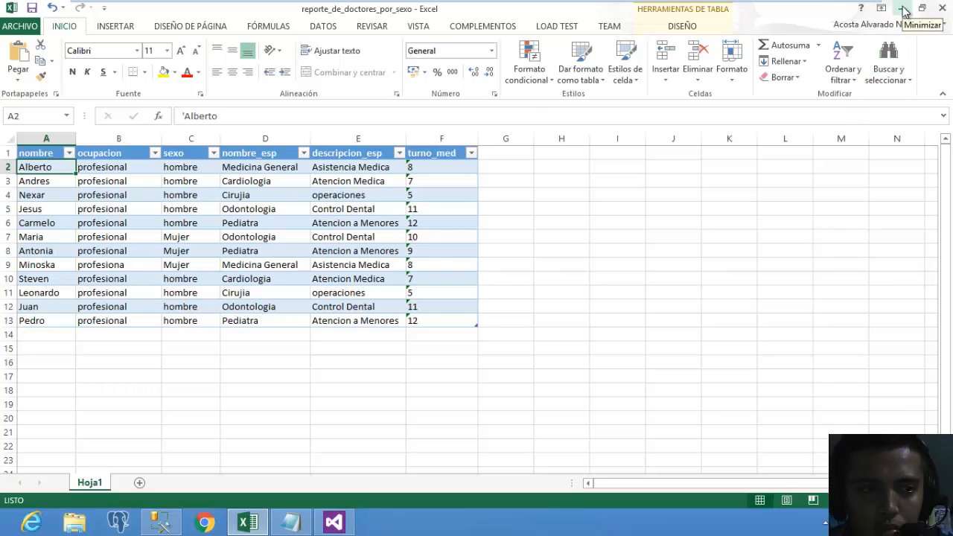
pyautogui.click(902, 8)
# Stop debugging to return the package to design mode, then try selecting all five data flow boxes.
pyautogui.click(495, 317)
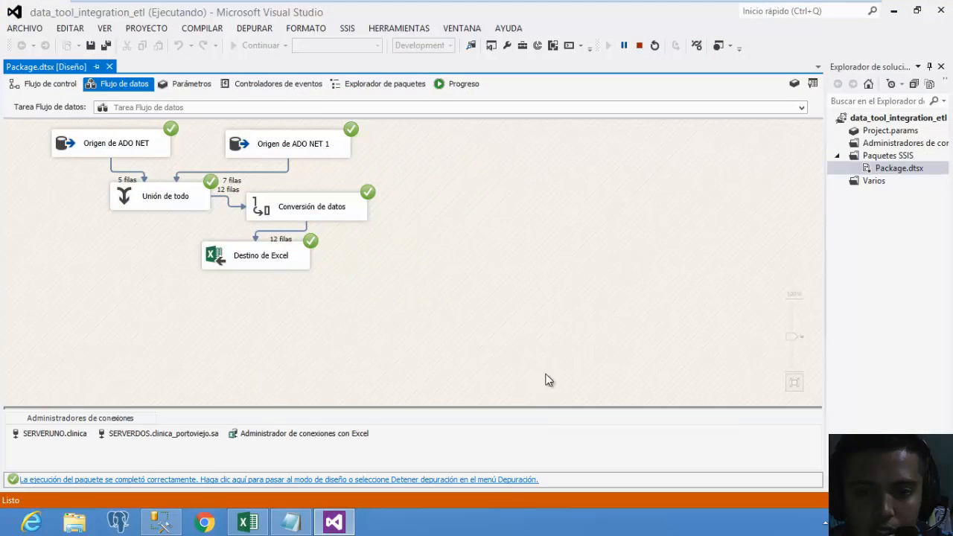
pyautogui.click(512, 480)
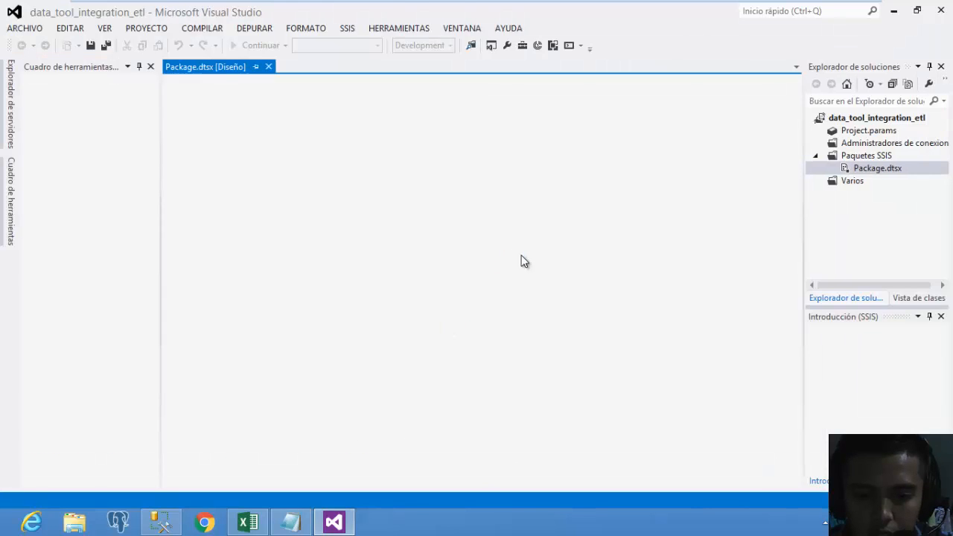
pyautogui.moveTo(559, 333); pyautogui.dragTo(202, 126)
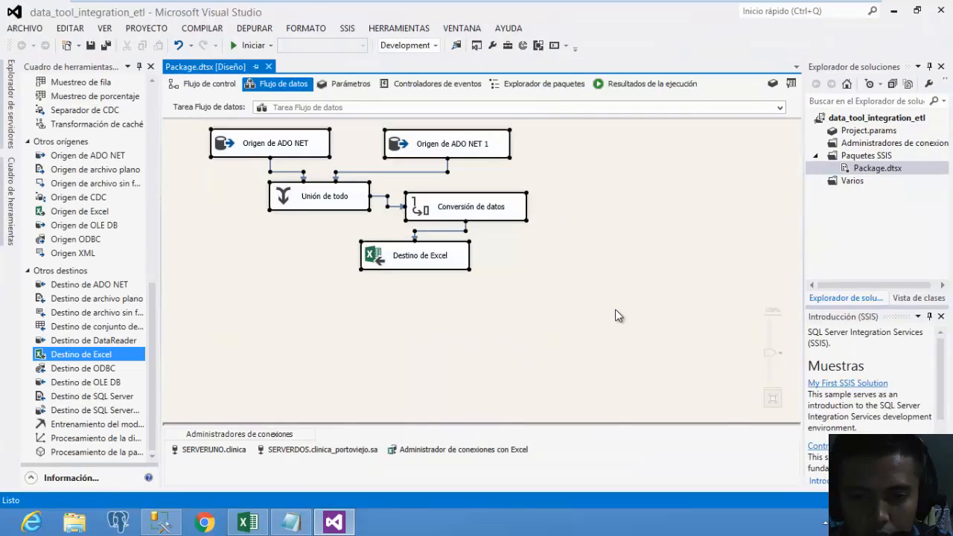
pyautogui.click(615, 309)
pyautogui.moveTo(607, 351); pyautogui.dragTo(212, 110)
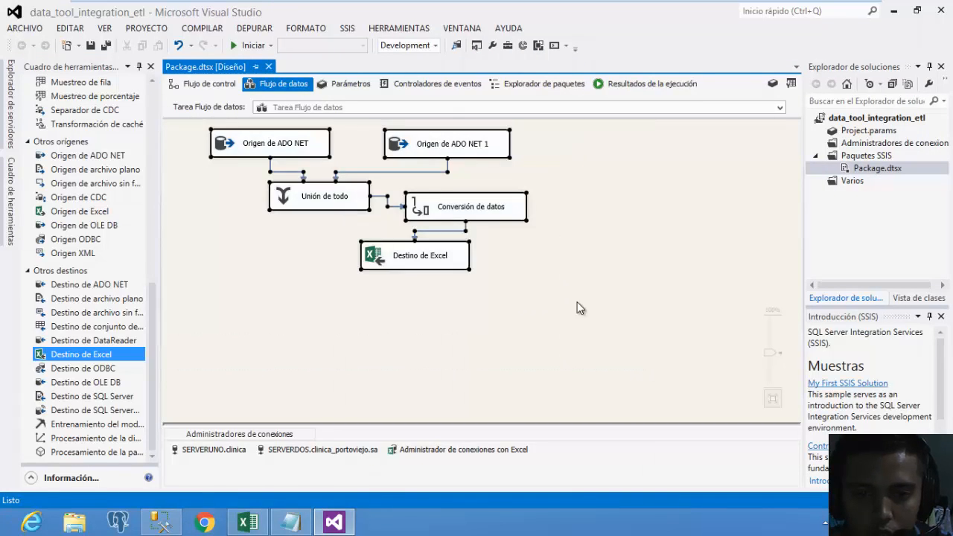
pyautogui.click(577, 302)
pyautogui.moveTo(625, 368); pyautogui.dragTo(163, 113)
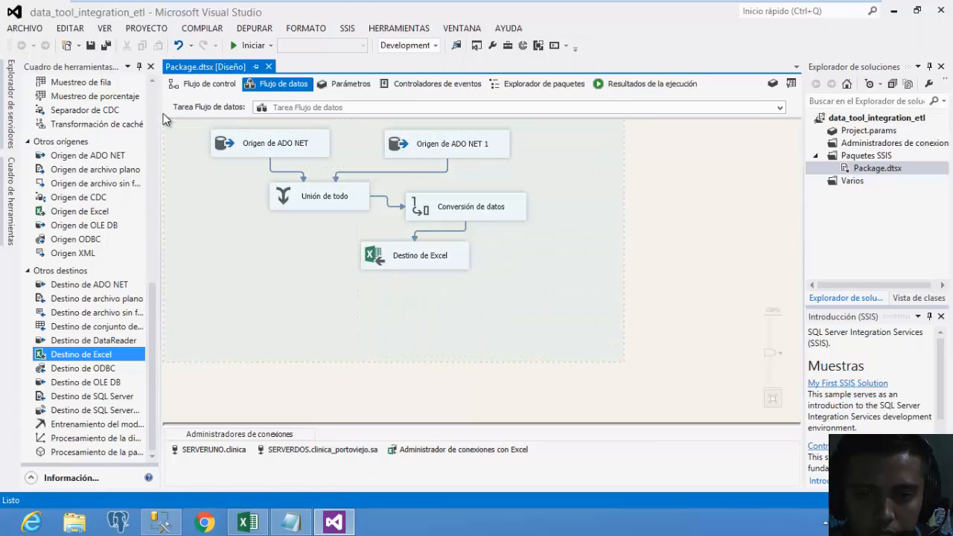
pyautogui.click(458, 334)
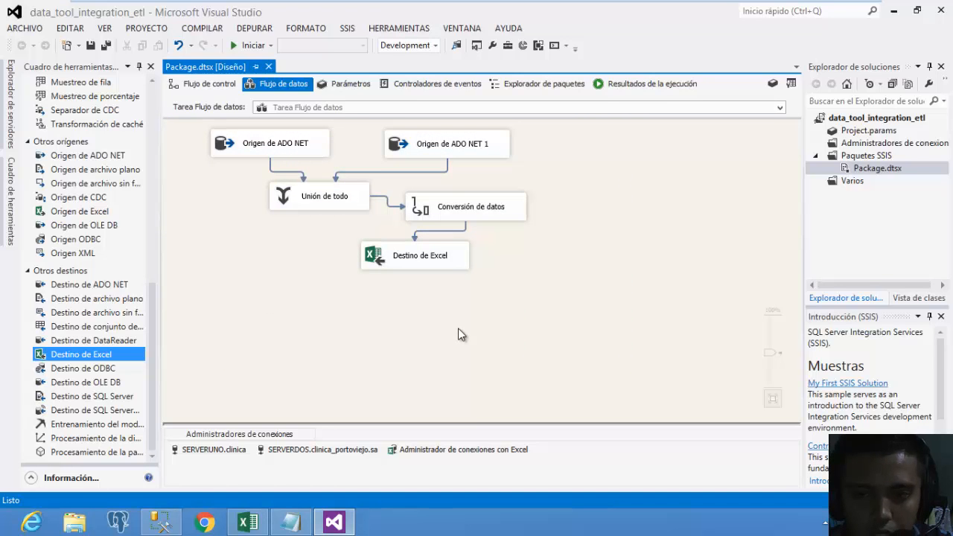
# Spread out Destino de Excel, Conversión de datos, Unión de todo and both ADO NET sources.
pyautogui.moveTo(447, 270); pyautogui.dragTo(452, 314)
pyautogui.moveTo(519, 218); pyautogui.dragTo(570, 241)
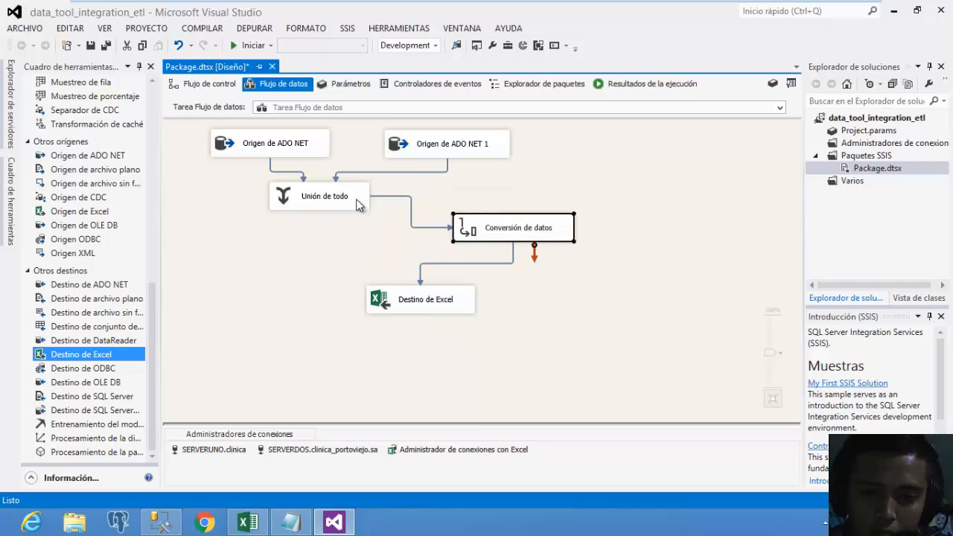
pyautogui.moveTo(356, 199); pyautogui.dragTo(345, 239)
pyautogui.moveTo(507, 150); pyautogui.dragTo(584, 154)
pyautogui.moveTo(323, 158); pyautogui.dragTo(393, 153)
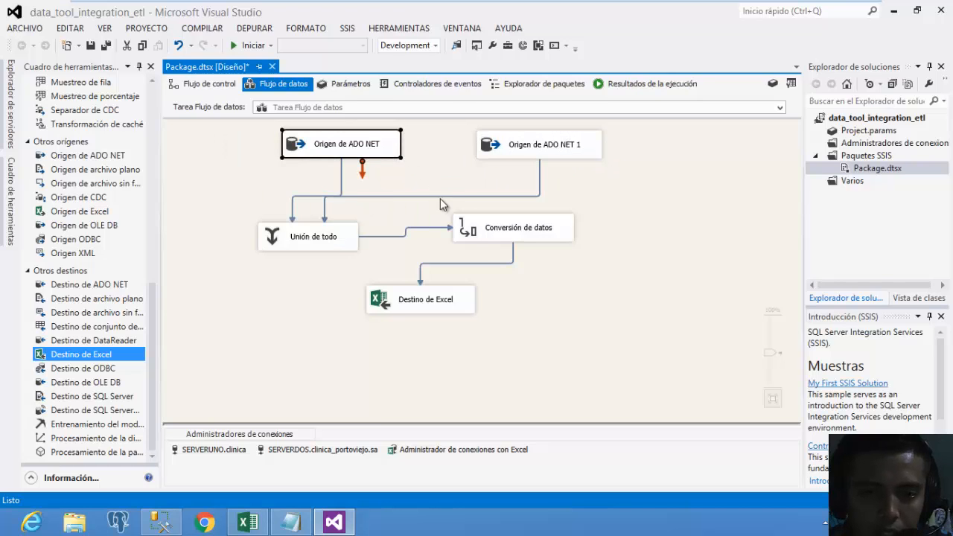
pyautogui.click(506, 261)
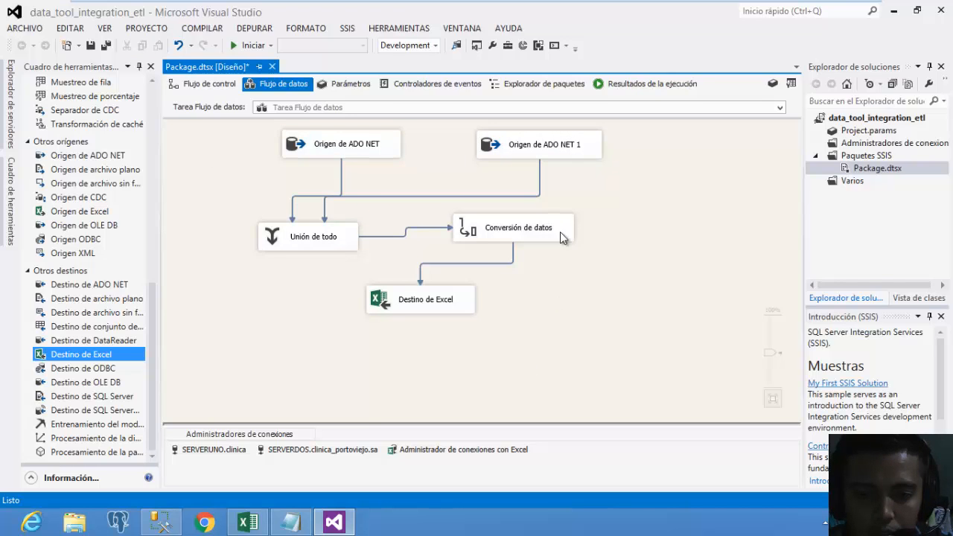
# Fine-tune the positions of Conversión de datos, Unión de todo, Destino de Excel and Origen de ADO NET.
pyautogui.moveTo(560, 231); pyautogui.dragTo(605, 243)
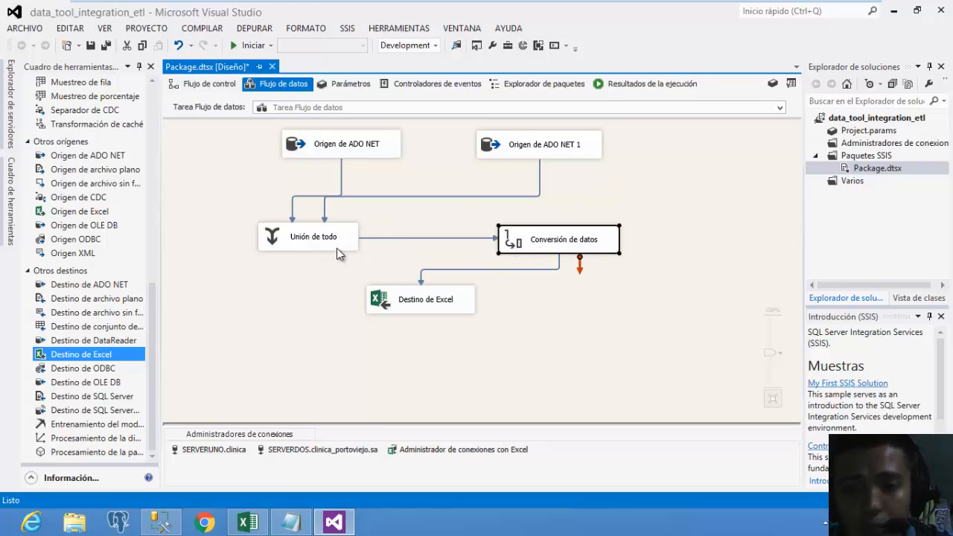
pyautogui.moveTo(336, 248); pyautogui.dragTo(345, 259)
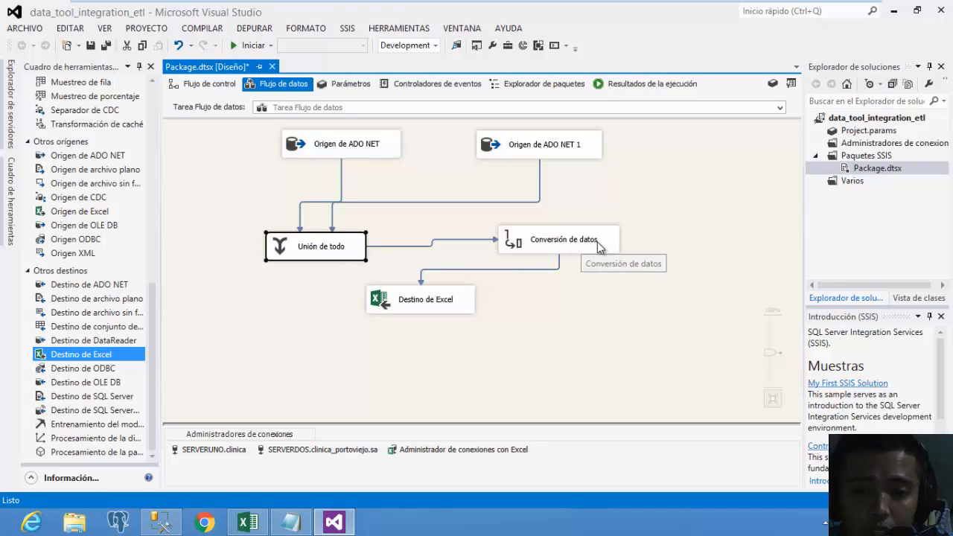
pyautogui.moveTo(612, 250); pyautogui.dragTo(592, 259)
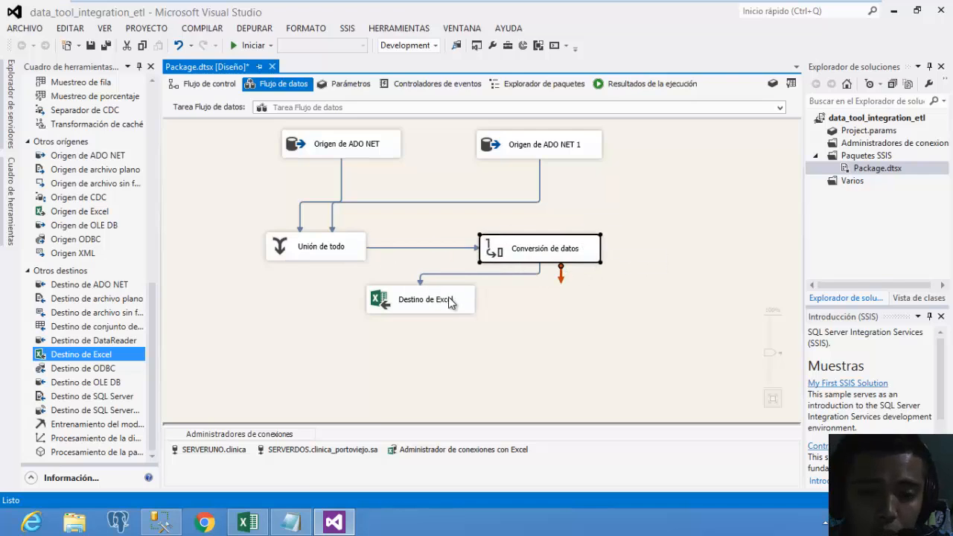
pyautogui.moveTo(460, 306); pyautogui.dragTo(458, 332)
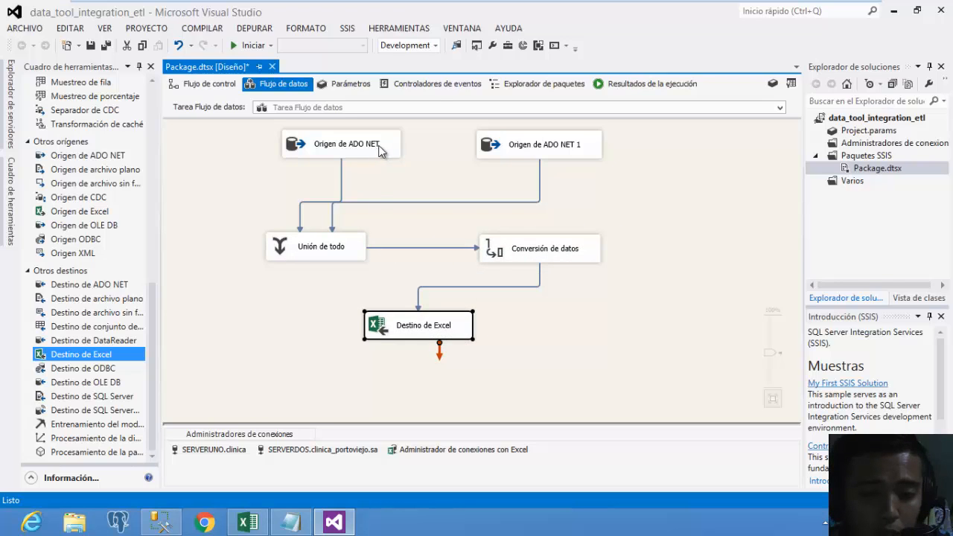
pyautogui.moveTo(388, 153); pyautogui.dragTo(334, 165)
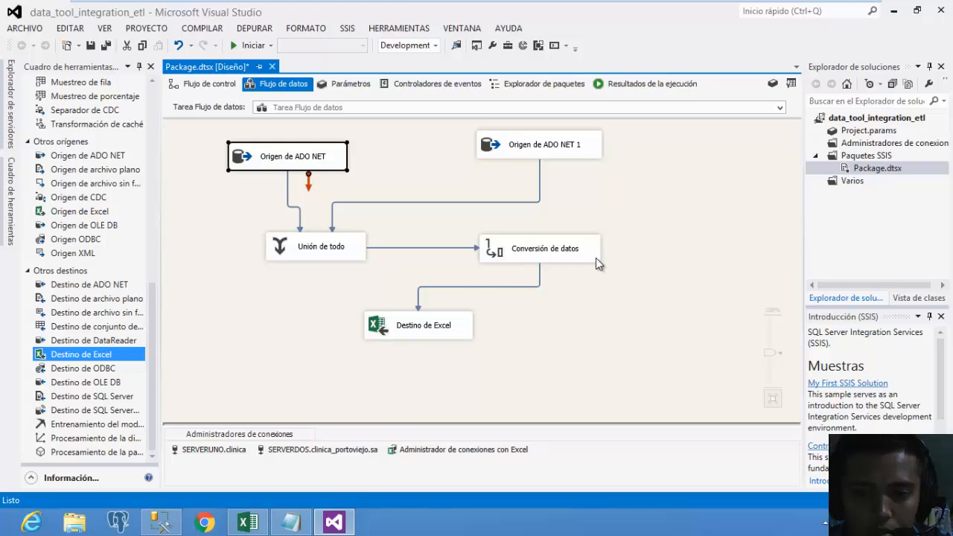
pyautogui.moveTo(596, 258); pyautogui.dragTo(564, 244)
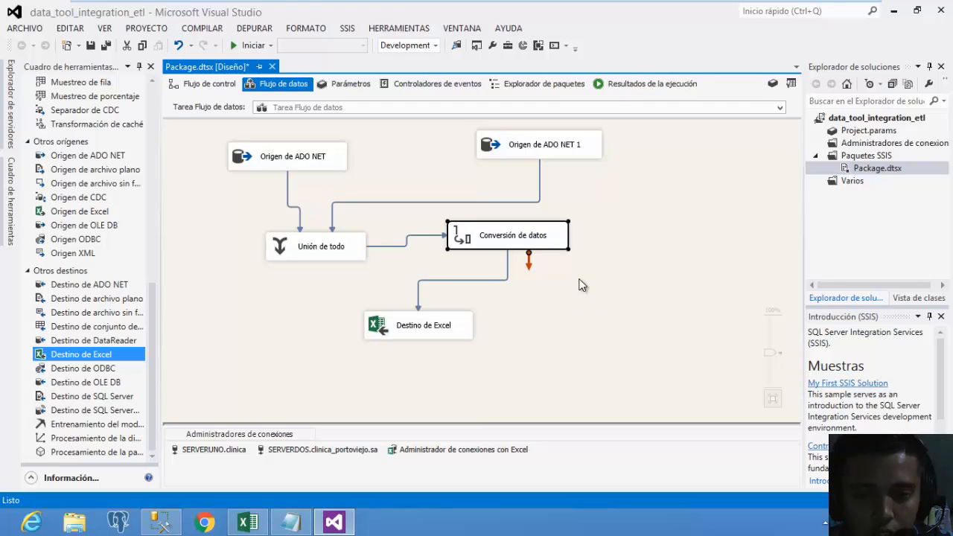
pyautogui.moveTo(563, 243); pyautogui.dragTo(613, 241)
pyautogui.moveTo(469, 339); pyautogui.dragTo(500, 336)
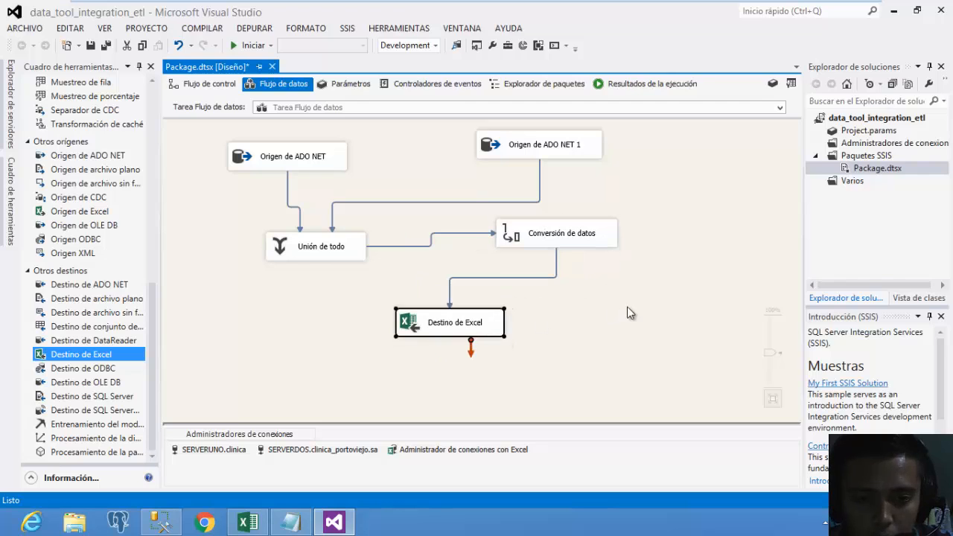
pyautogui.click(505, 251)
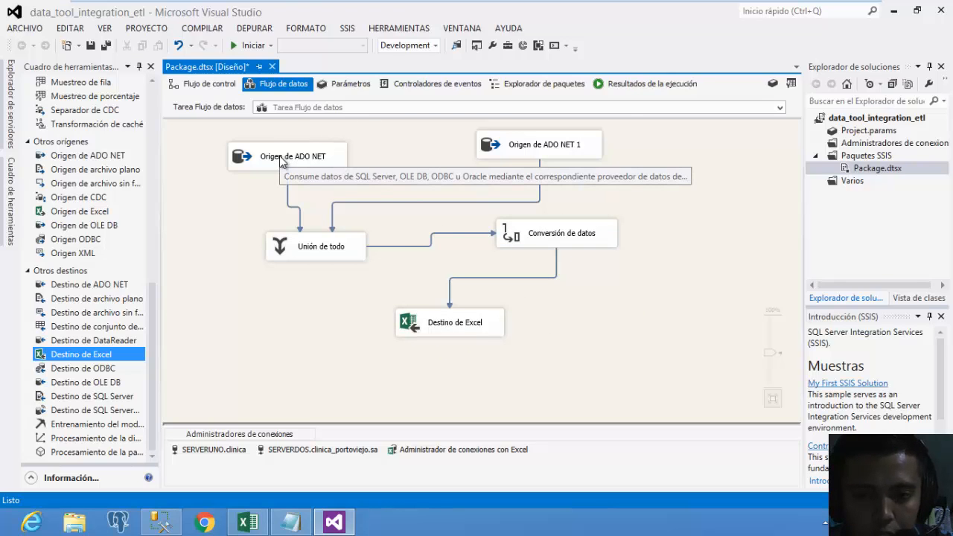